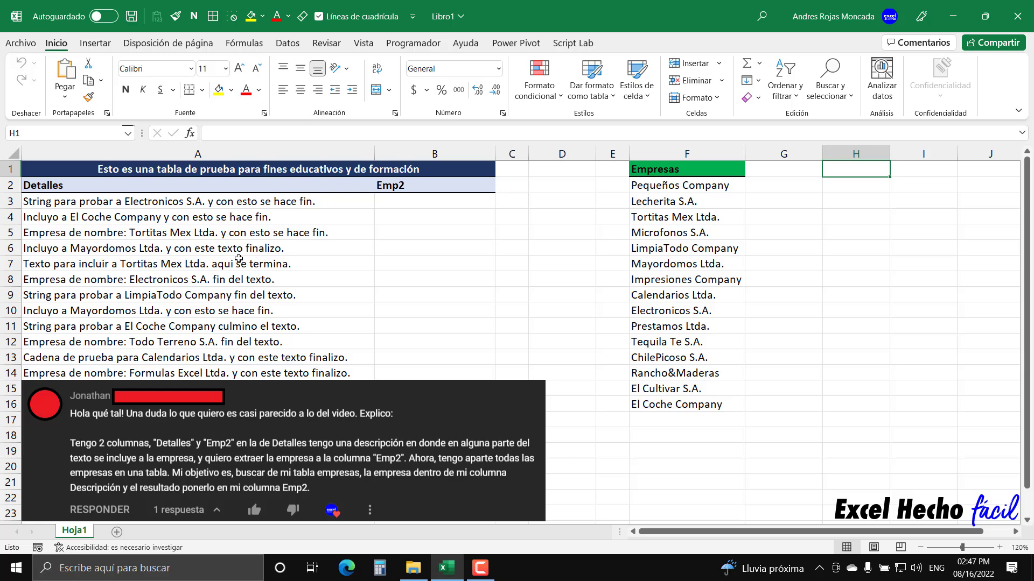
- Highlight the Detalles descriptions A3:A14, the empty Emp2 cells B3:B14 and the Empresas company list
left_click_drag(235, 192, 226, 368)
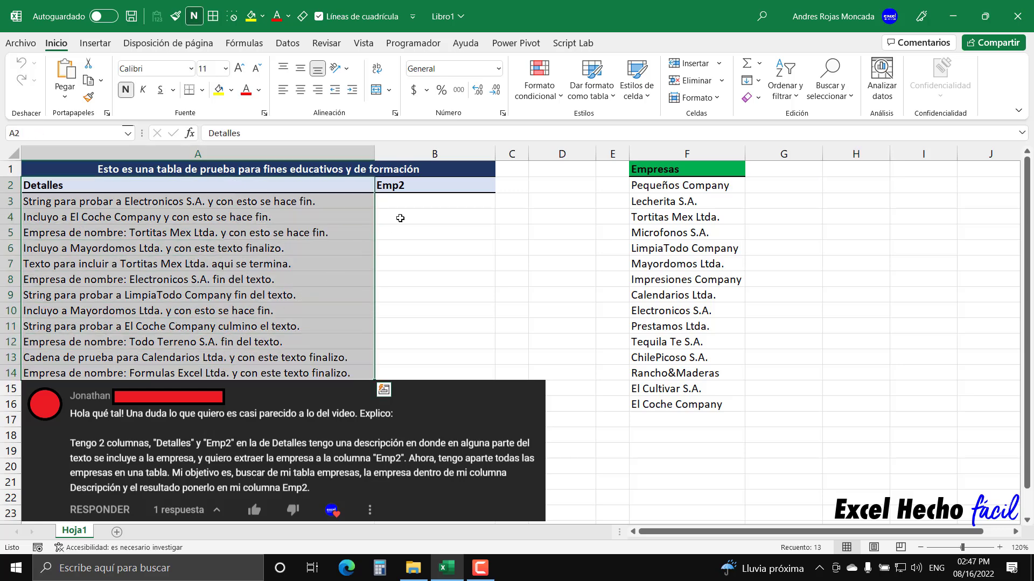
left_click_drag(421, 187, 409, 366)
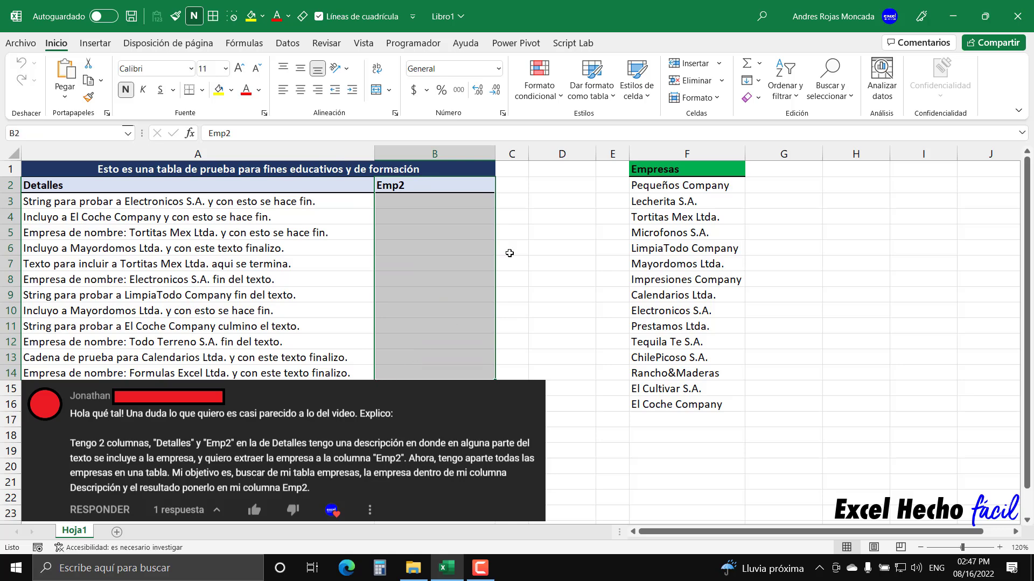
left_click(851, 168)
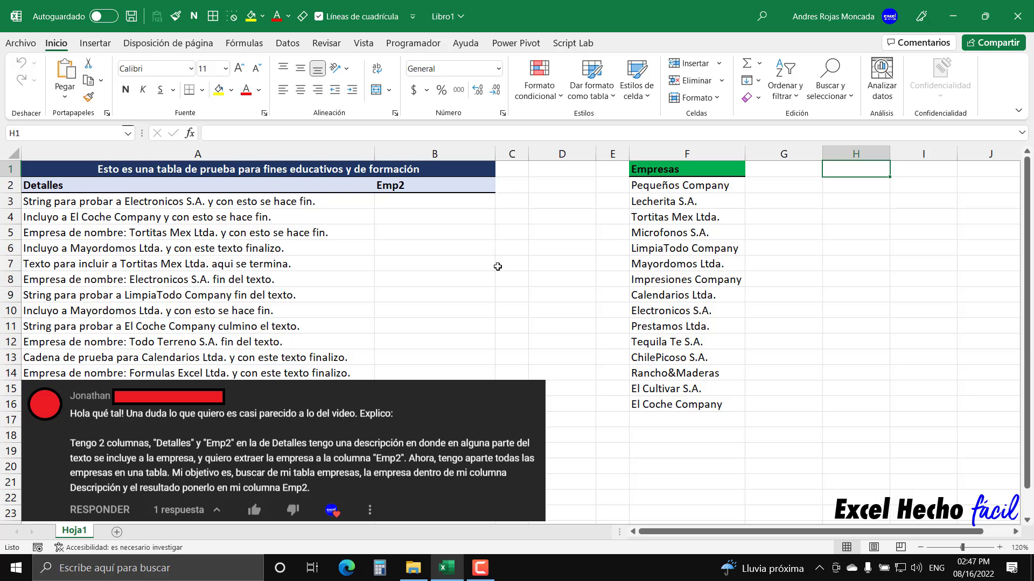
left_click_drag(331, 185, 320, 373)
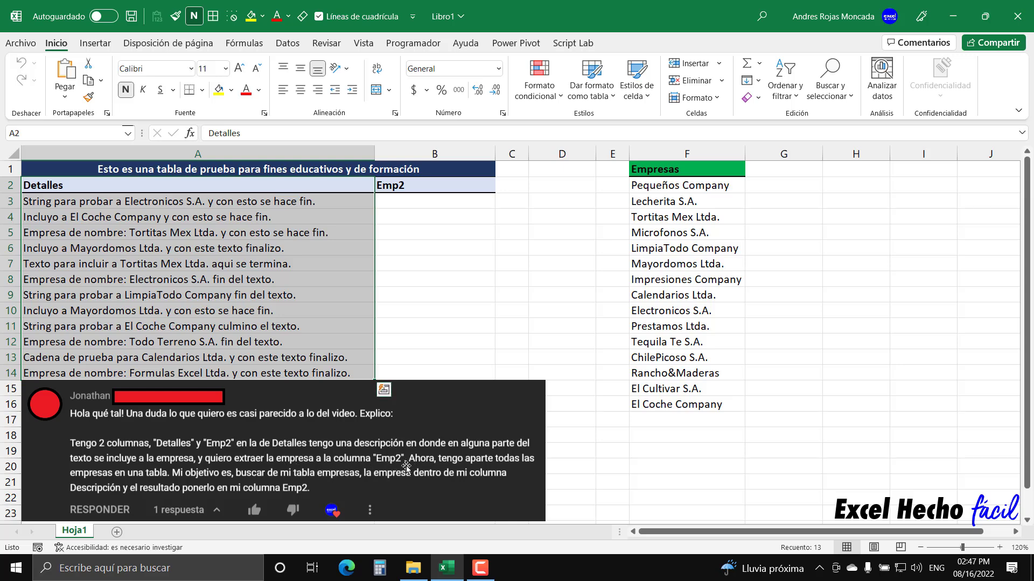
left_click_drag(442, 199, 436, 373)
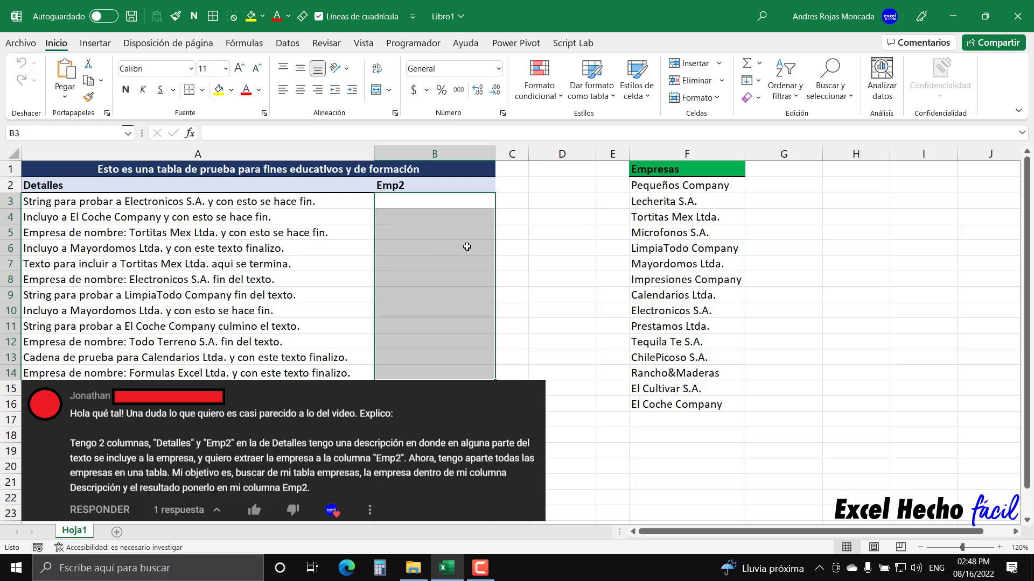
left_click(352, 204)
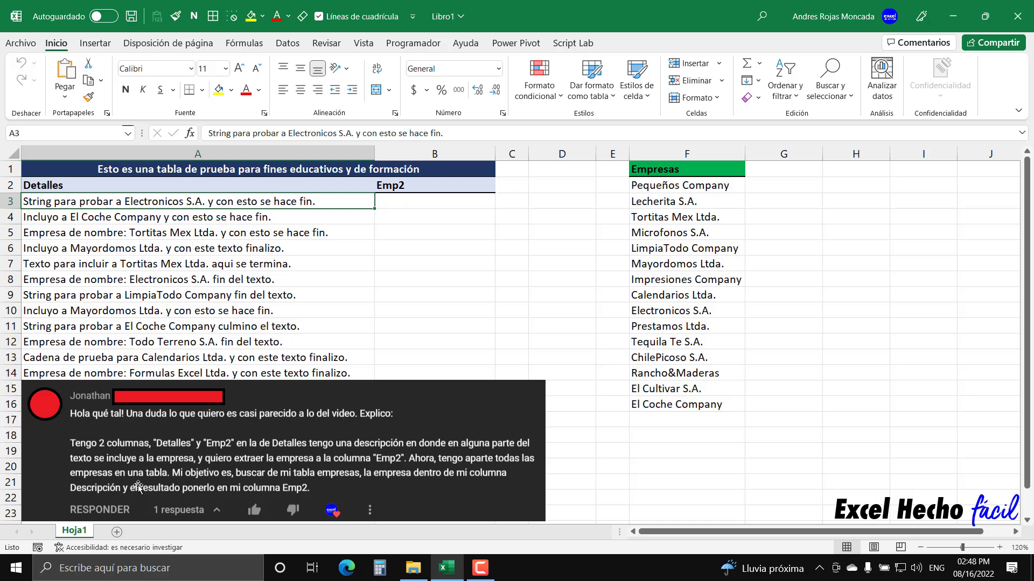
left_click_drag(702, 187, 701, 406)
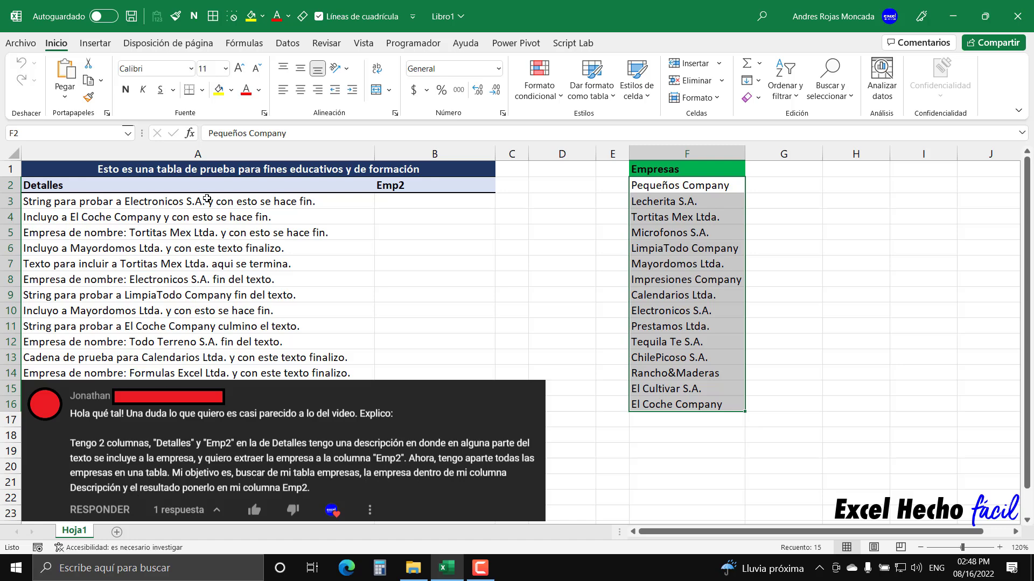
left_click_drag(207, 198, 195, 426)
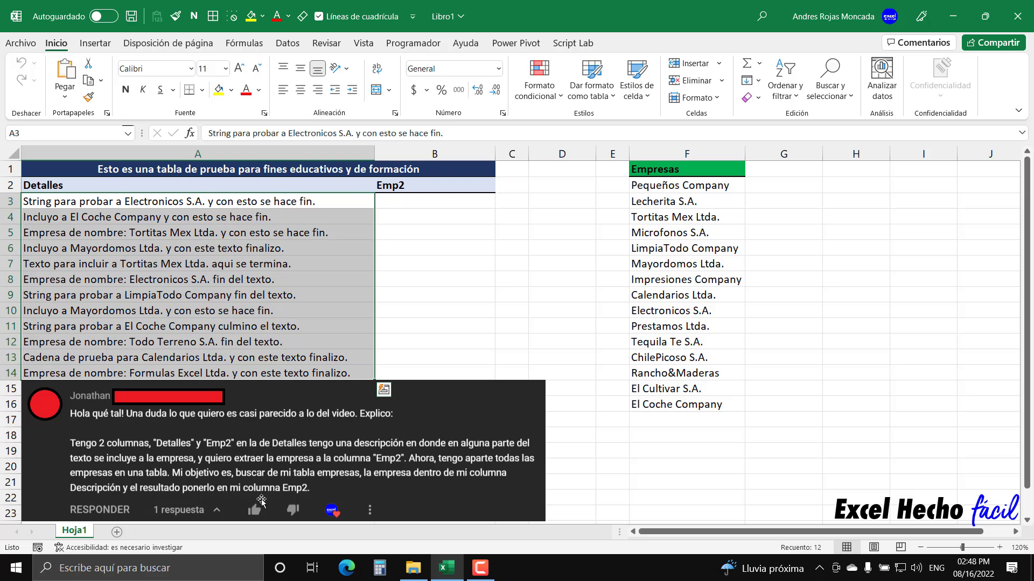
left_click_drag(425, 202, 419, 375)
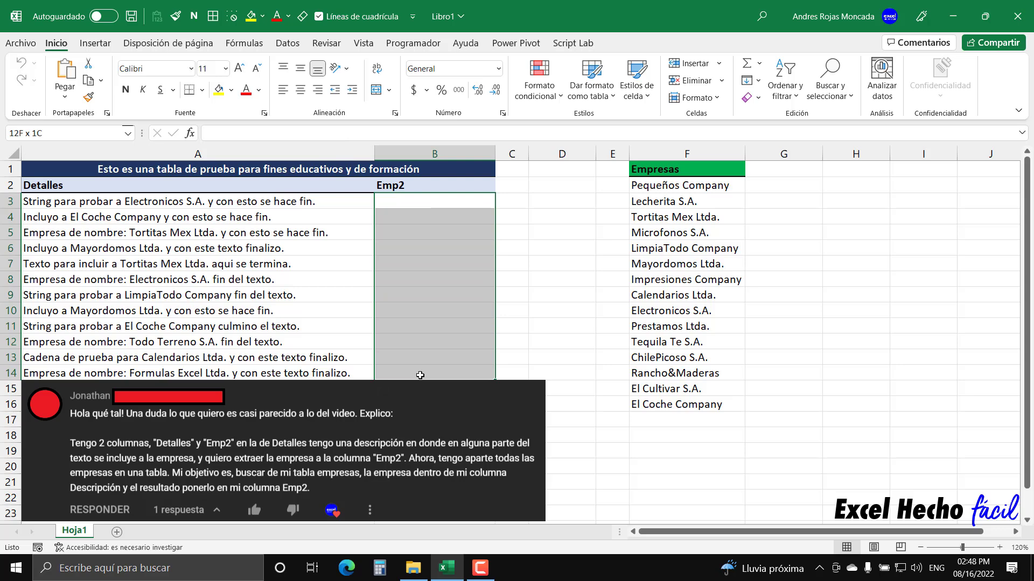
left_click(843, 168)
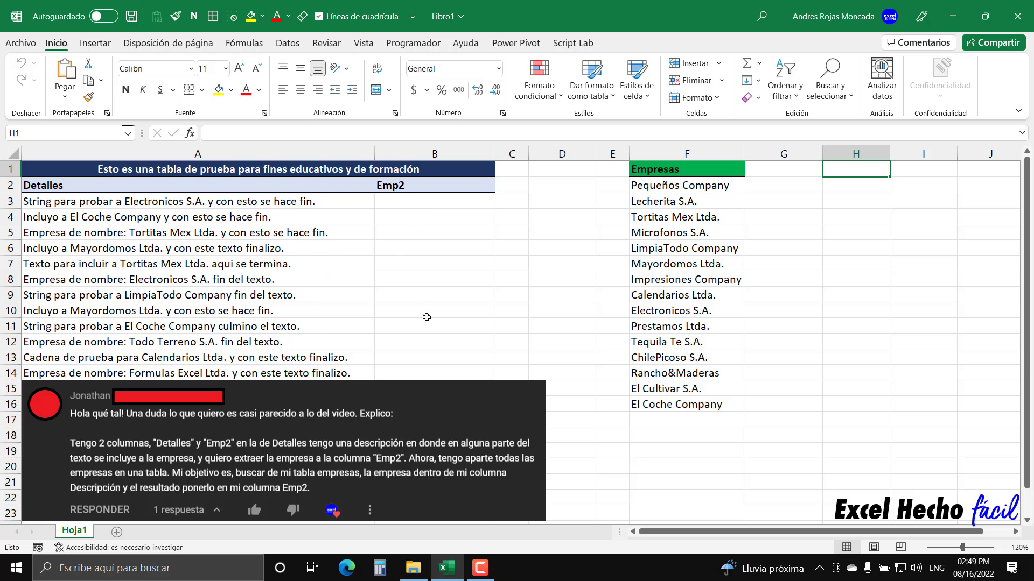
- Show A3's description and companies F2–F4, then return to cell B3 for the formula
left_click(436, 200)
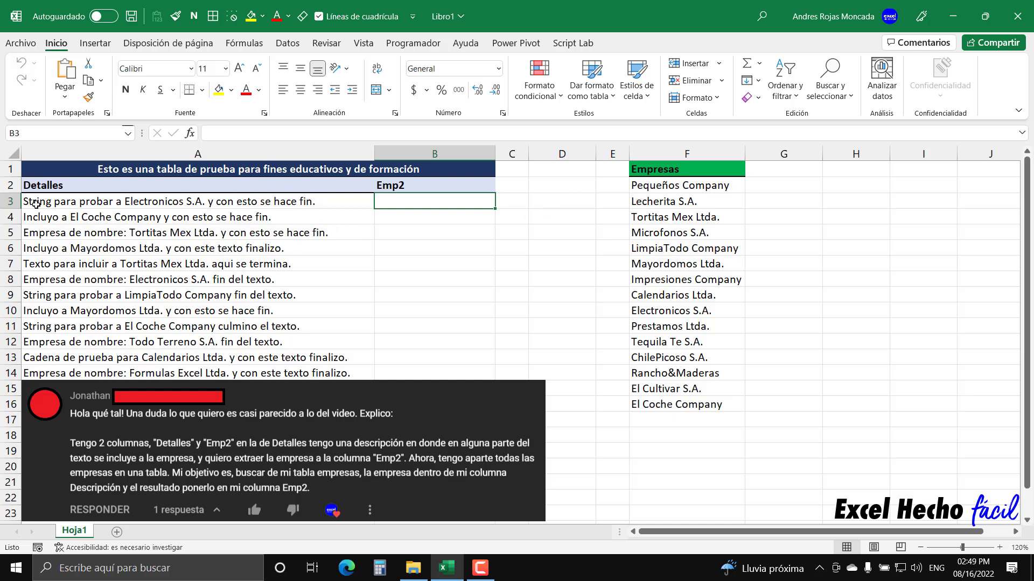
left_click(326, 200)
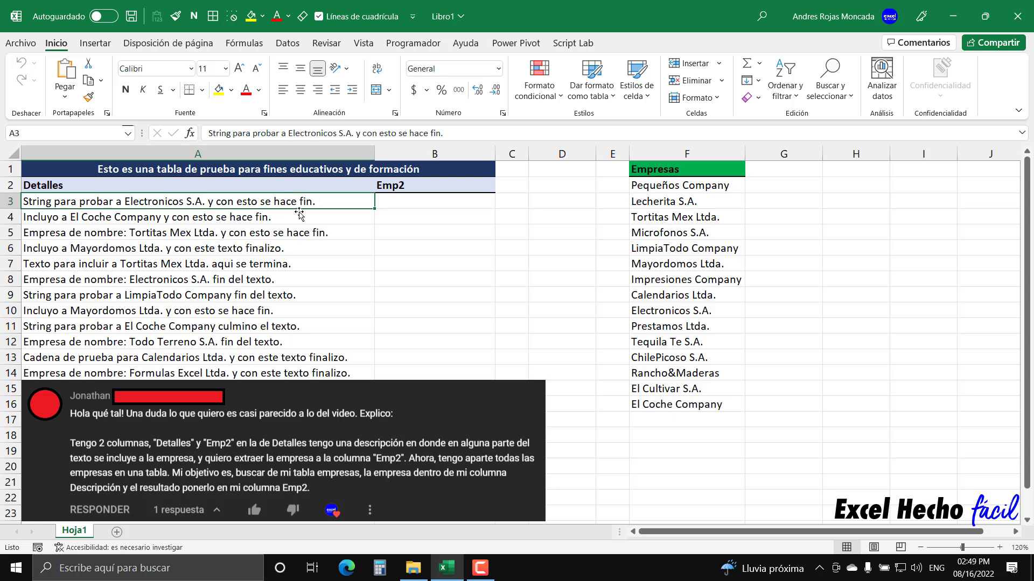
left_click(647, 186)
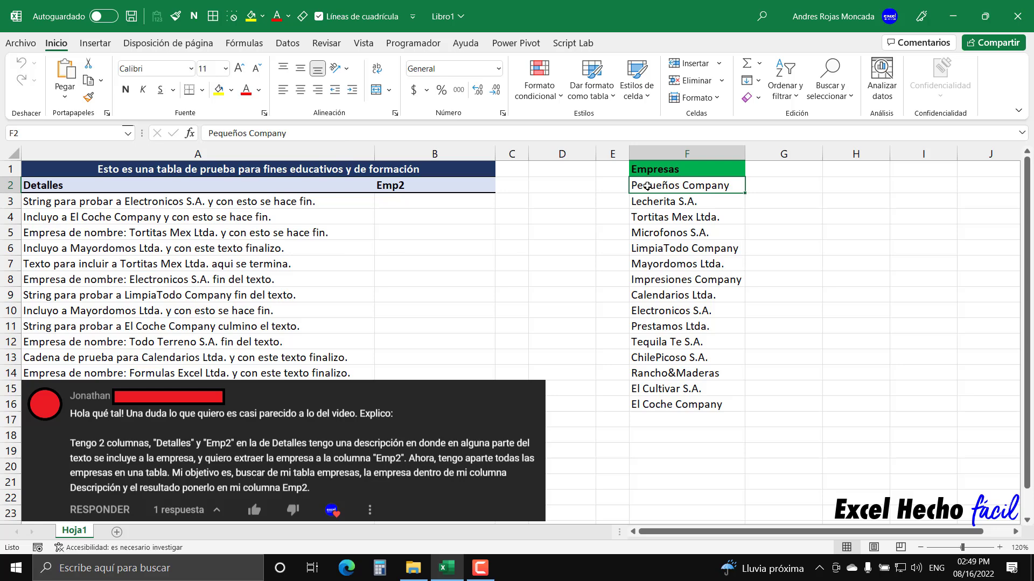
left_click(653, 203)
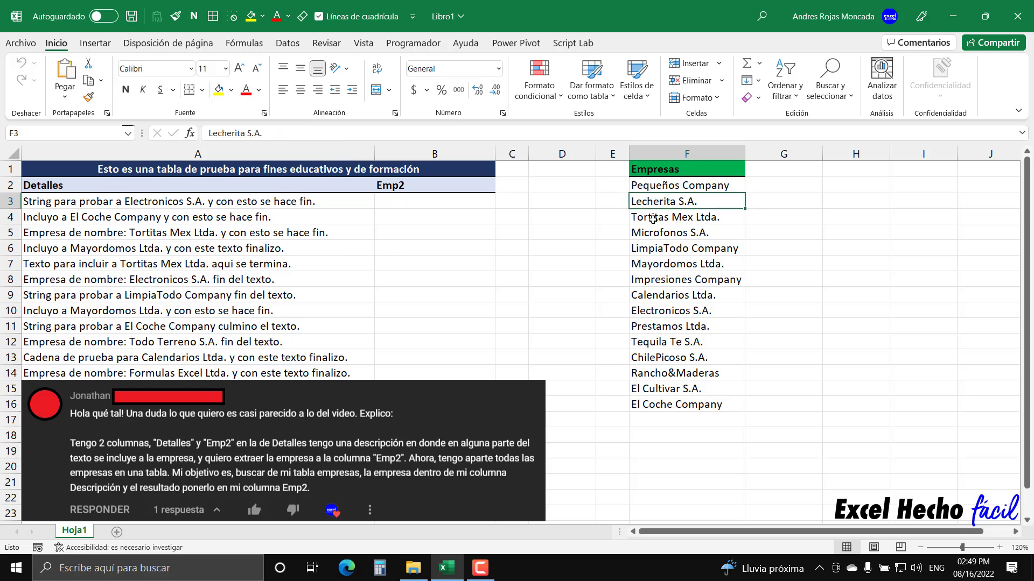
left_click(652, 219)
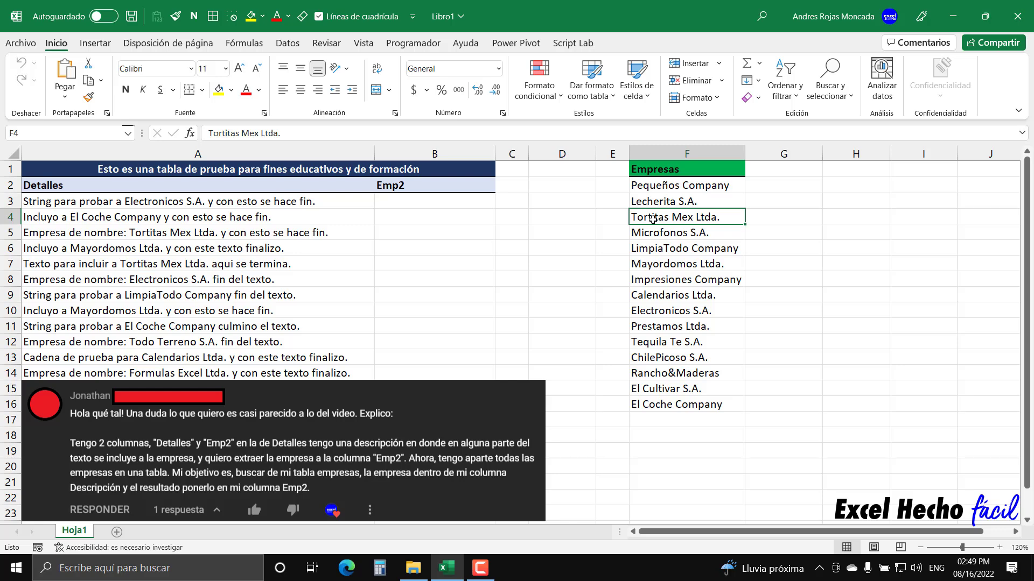
left_click(451, 201)
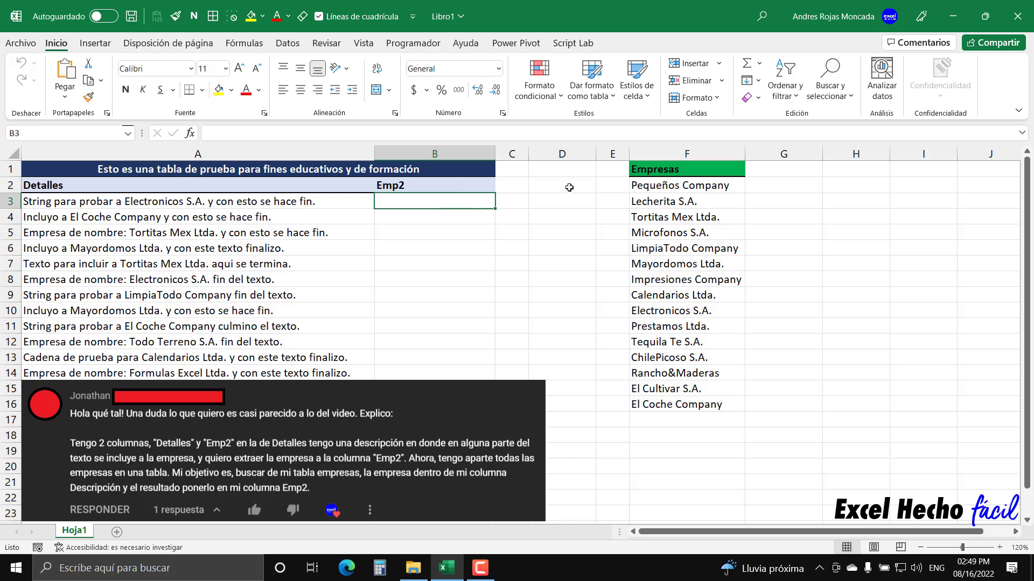
- Start B3's formula as =HALLAR( with "Mundo" as the text to find
type("=")
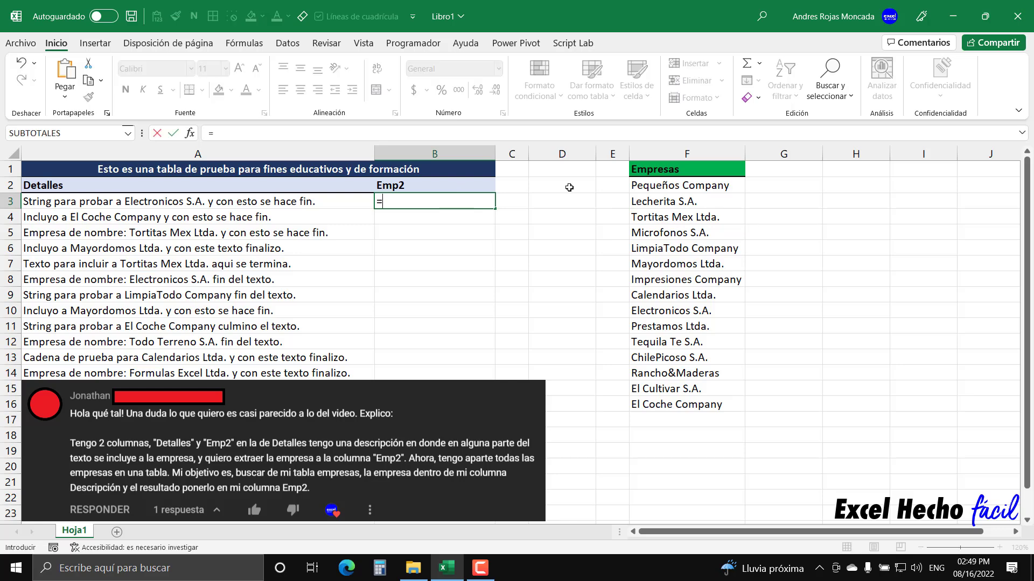
type("ha")
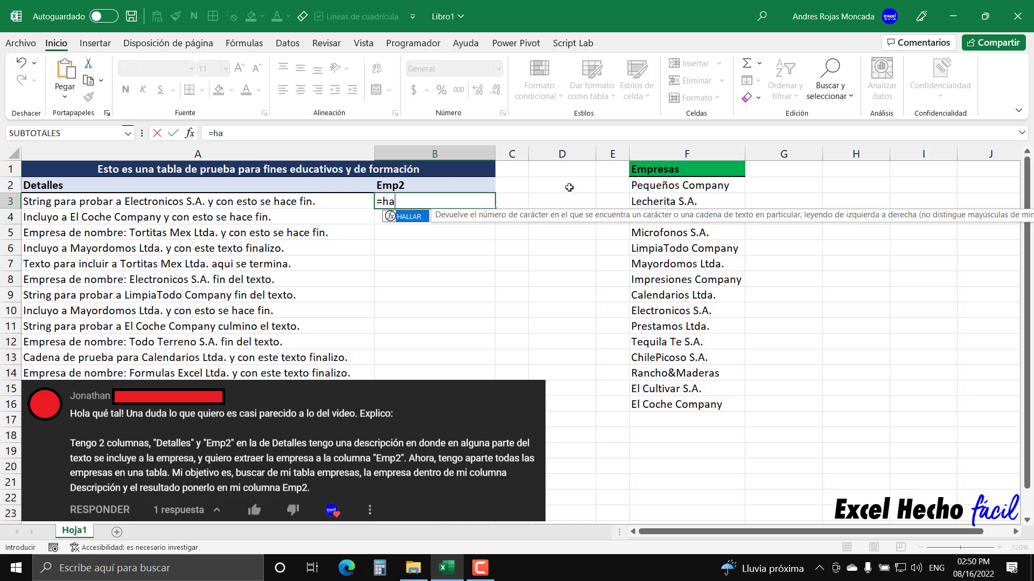
type("l")
double_click(417, 220)
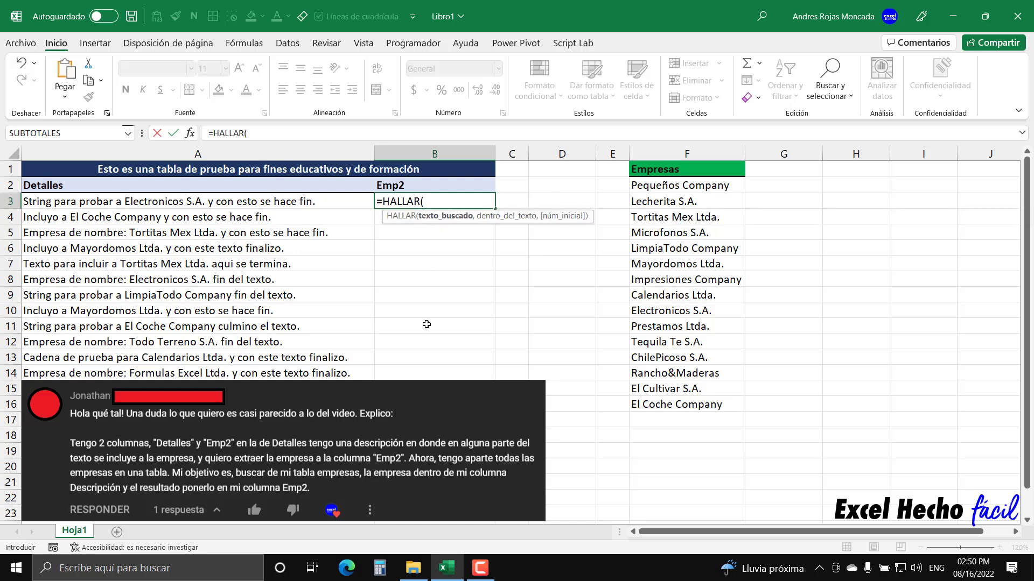
key("BackSpace")
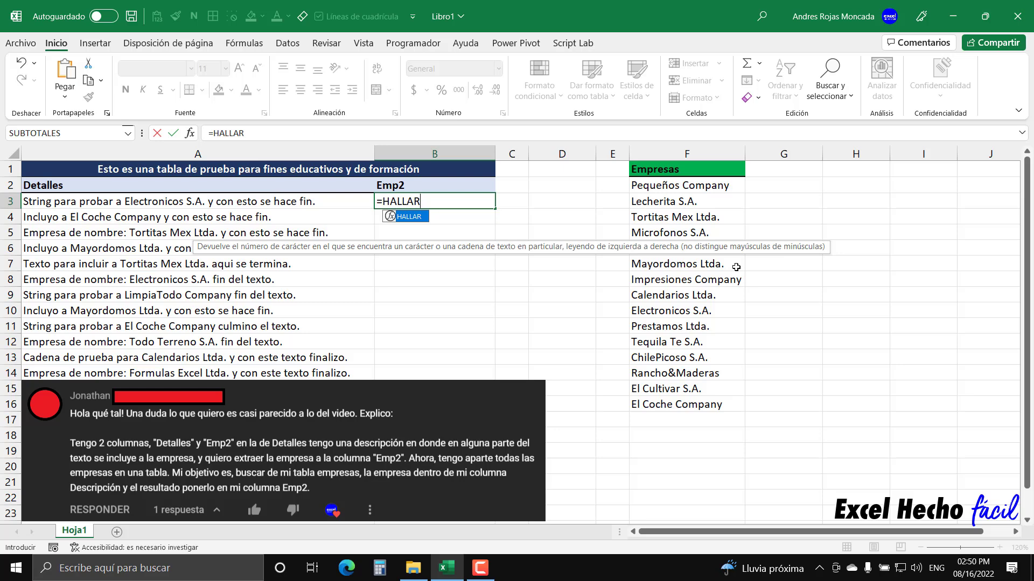
type("(")
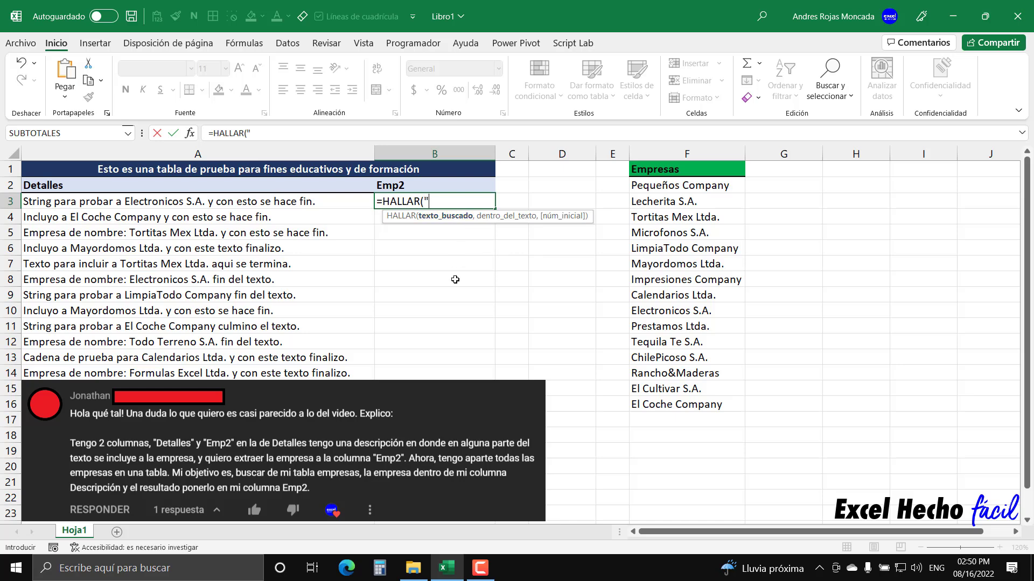
type("Hu")
key("BackSpace")
key("BackSpace")
type("Mun")
type("do\"")
type(",")
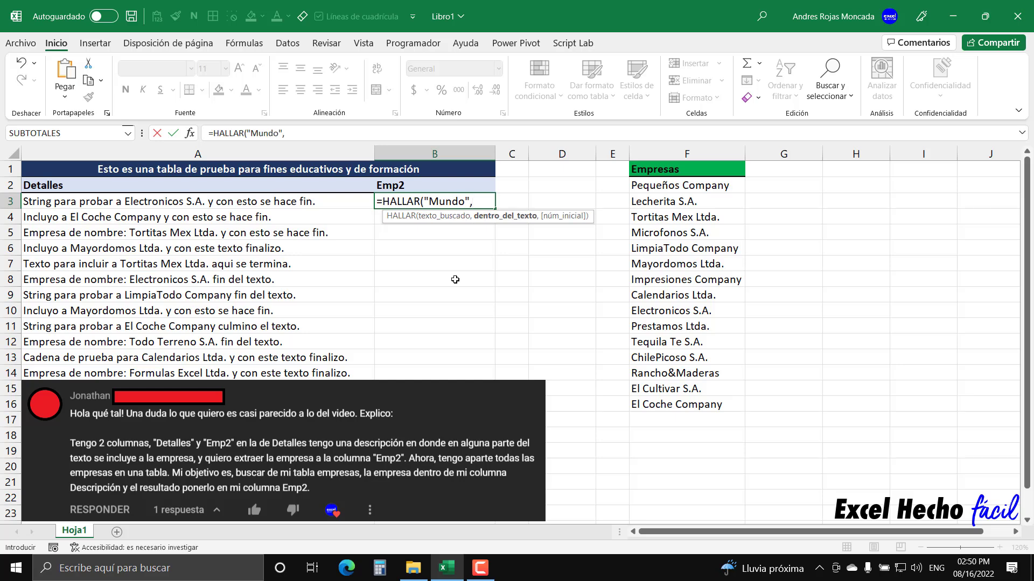
- Complete the example formula =HALLAR("Mundo","Hola mundo!") in B3
mouse_move(424, 200)
left_mouse_down()
mouse_move(474, 199)
mouse_move(423, 199)
left_mouse_up()
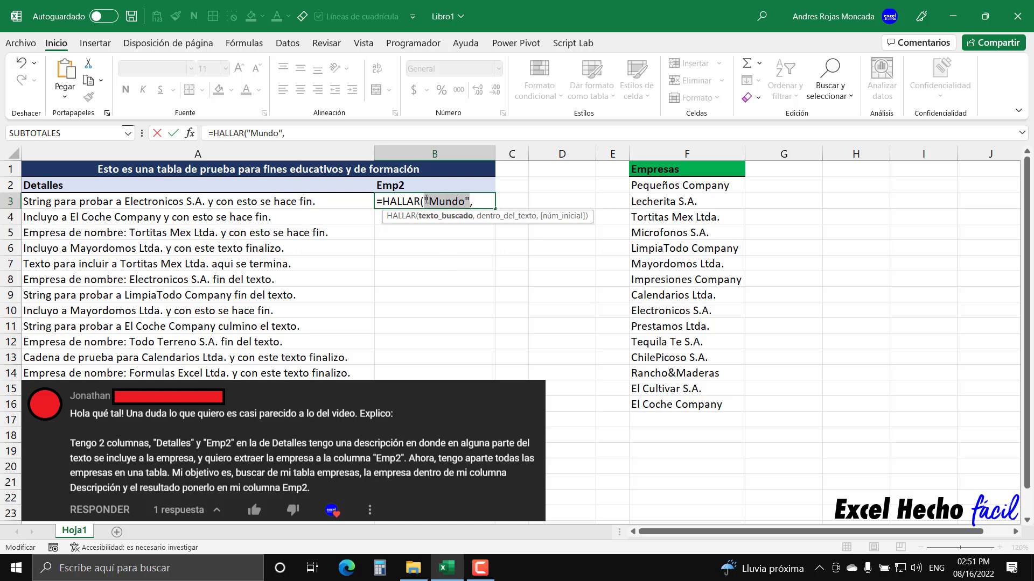
left_click(478, 200)
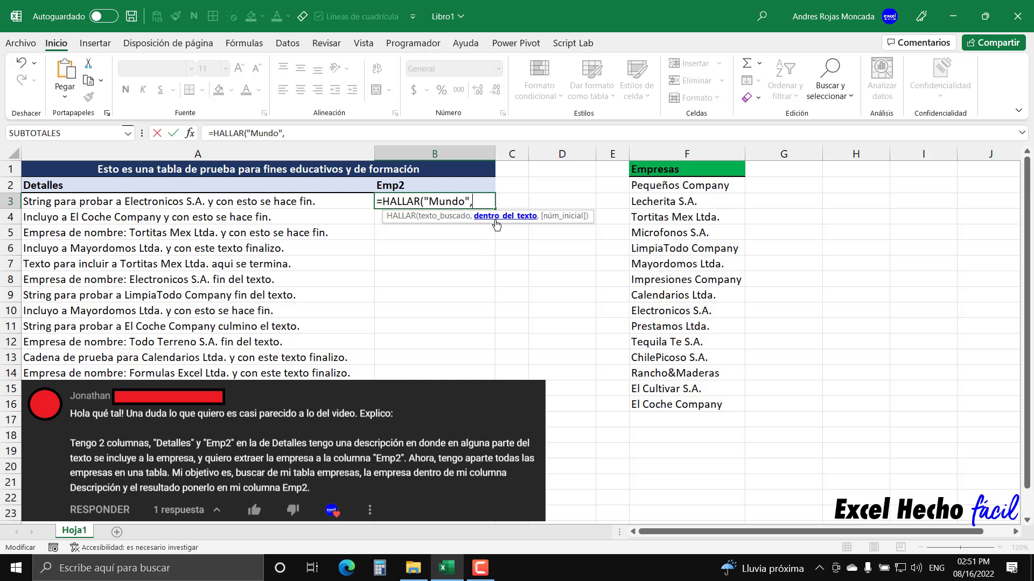
type("\"")
type("Hola m")
type("undo!")
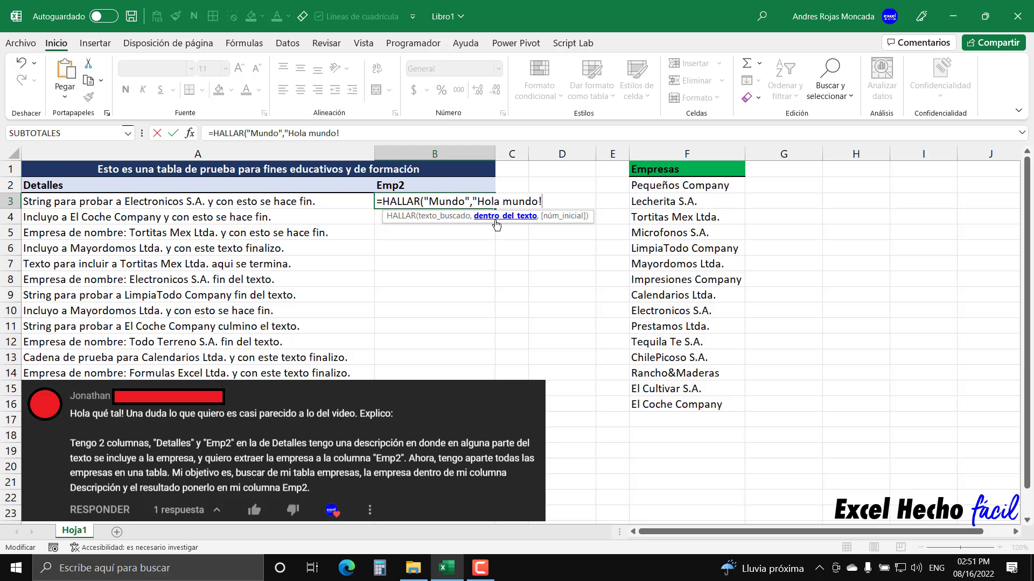
type("\")")
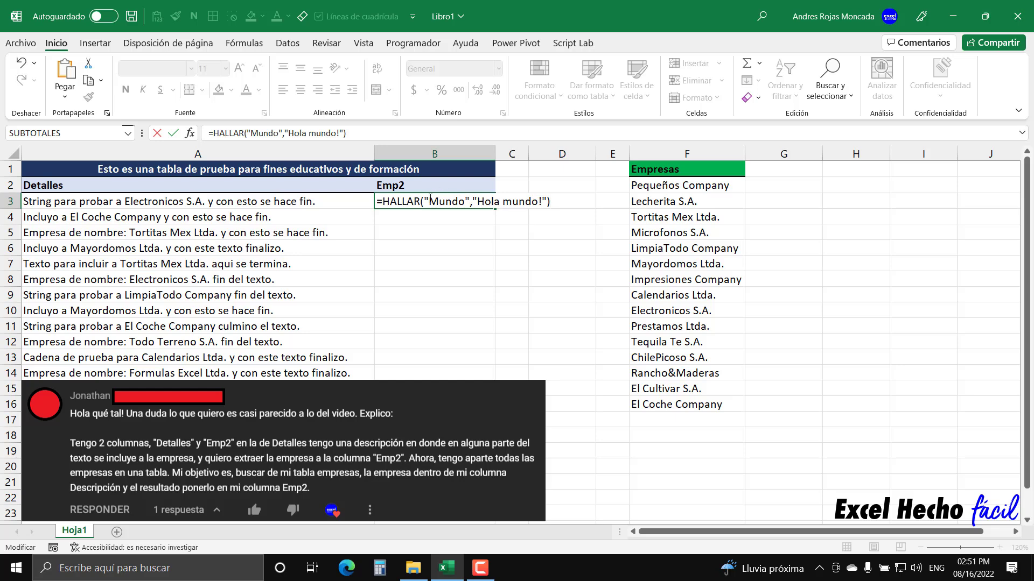
- Highlight each argument, contrasting capital-M Mundo with lowercase mundo in "Hola mundo!"
left_click_drag(430, 201, 465, 201)
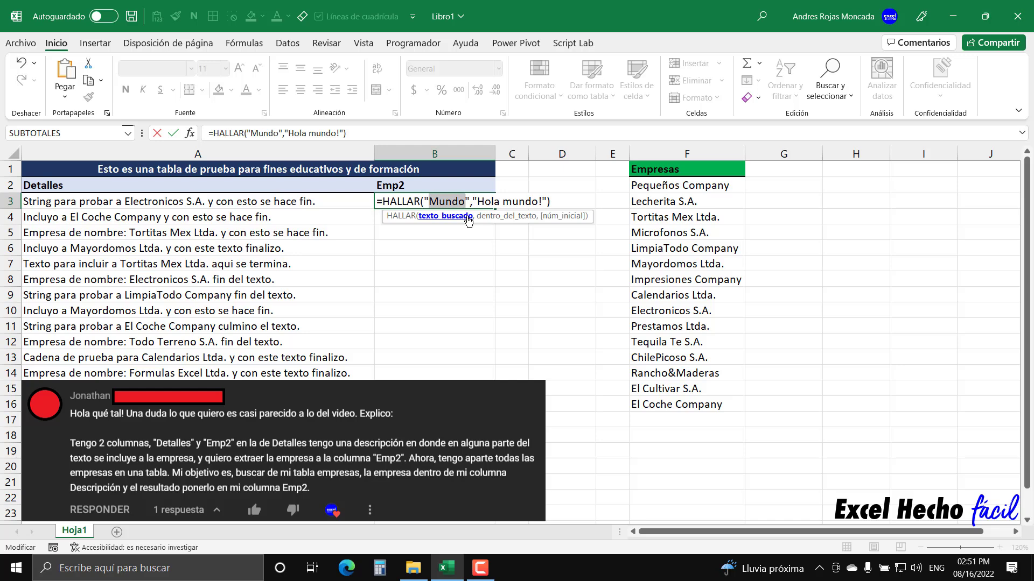
left_click(484, 217)
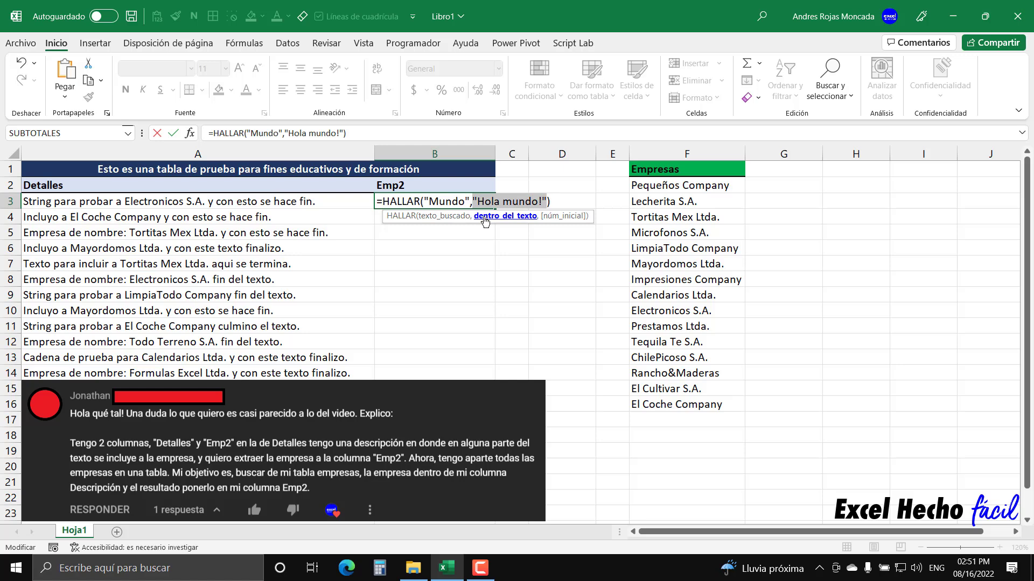
left_click_drag(502, 201, 538, 201)
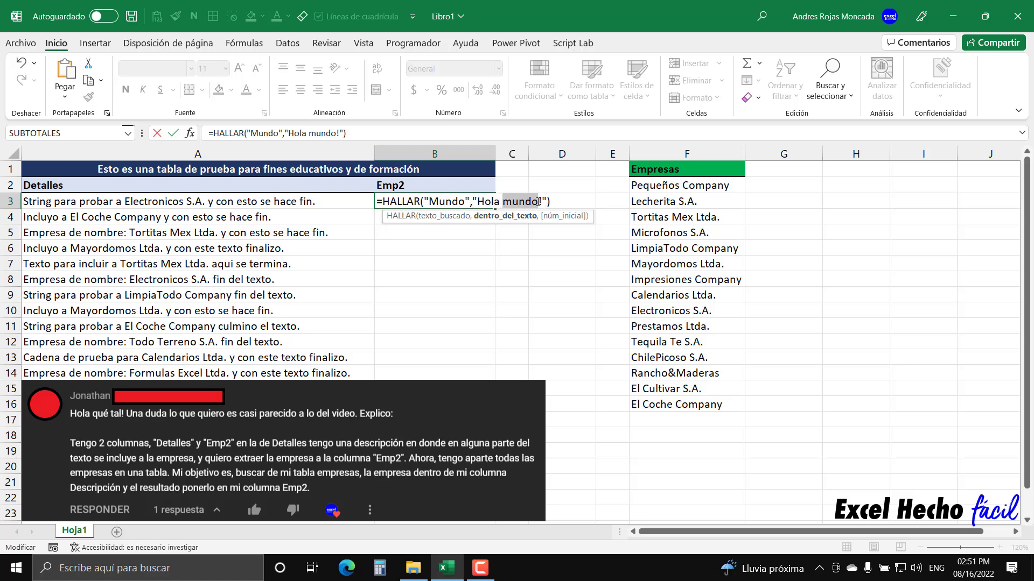
left_click_drag(512, 202, 504, 201)
left_click_drag(438, 201, 434, 201)
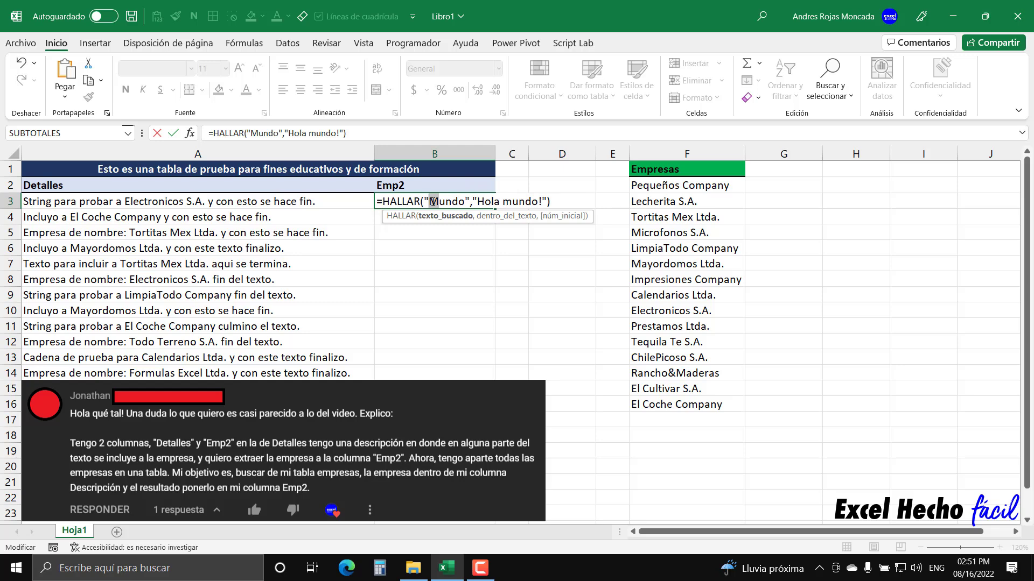
left_click_drag(512, 202, 504, 202)
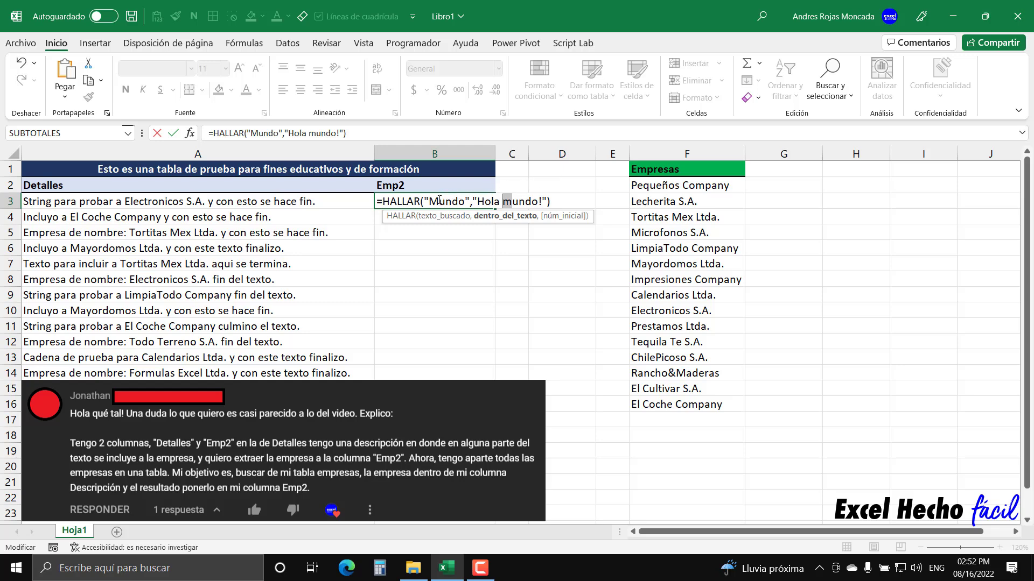
left_click_drag(438, 201, 430, 202)
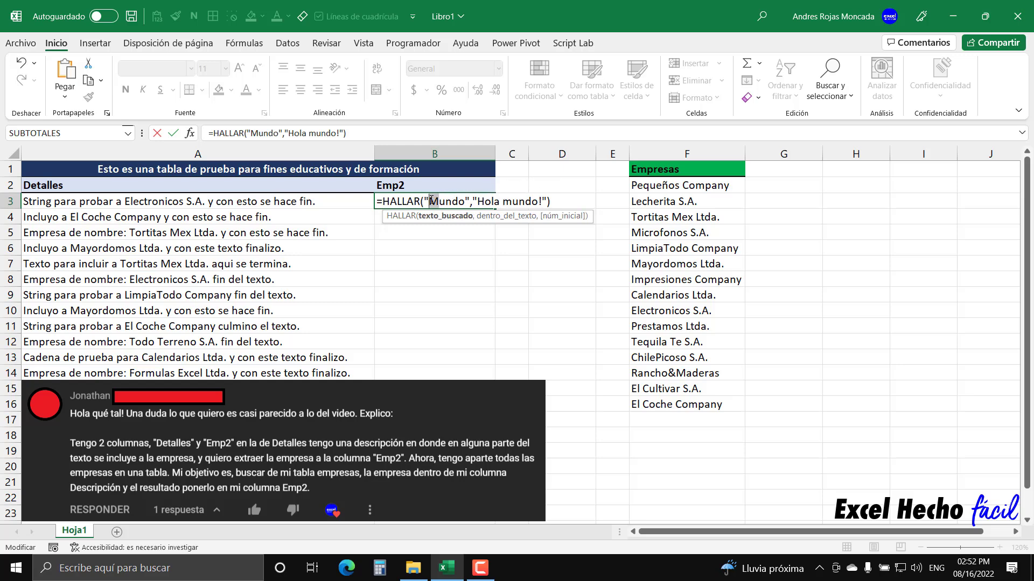
left_click_drag(503, 201, 537, 201)
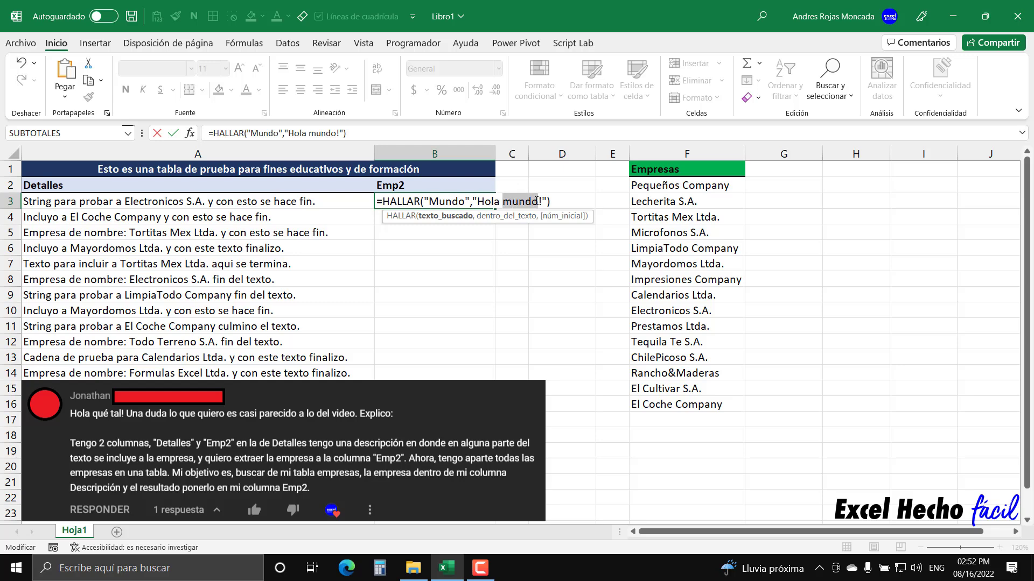
left_click(509, 203)
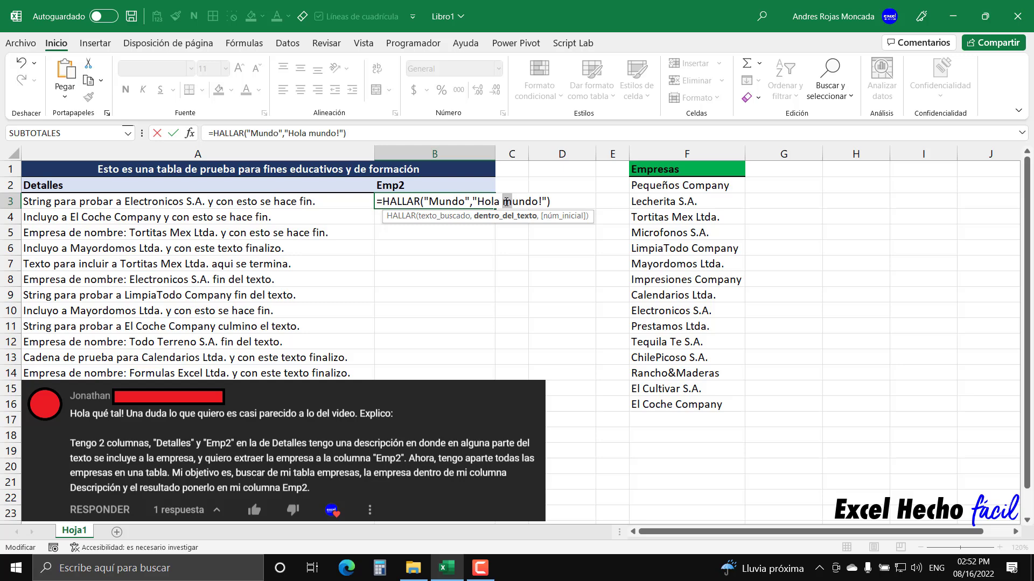
left_click(549, 202)
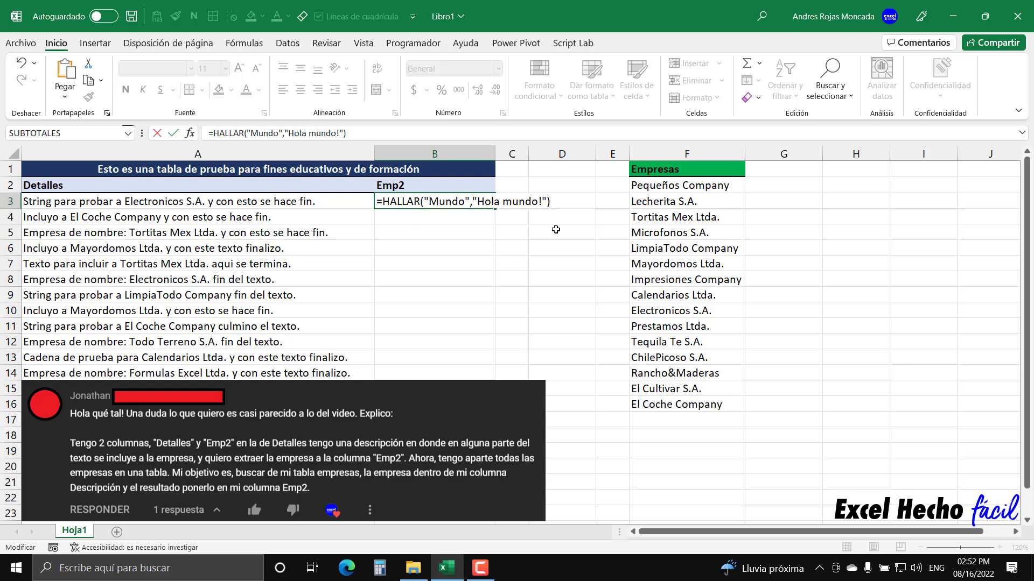
- Commit the demo formula to get 6, undo it, and delete the example arguments
key("ctrl+Return")
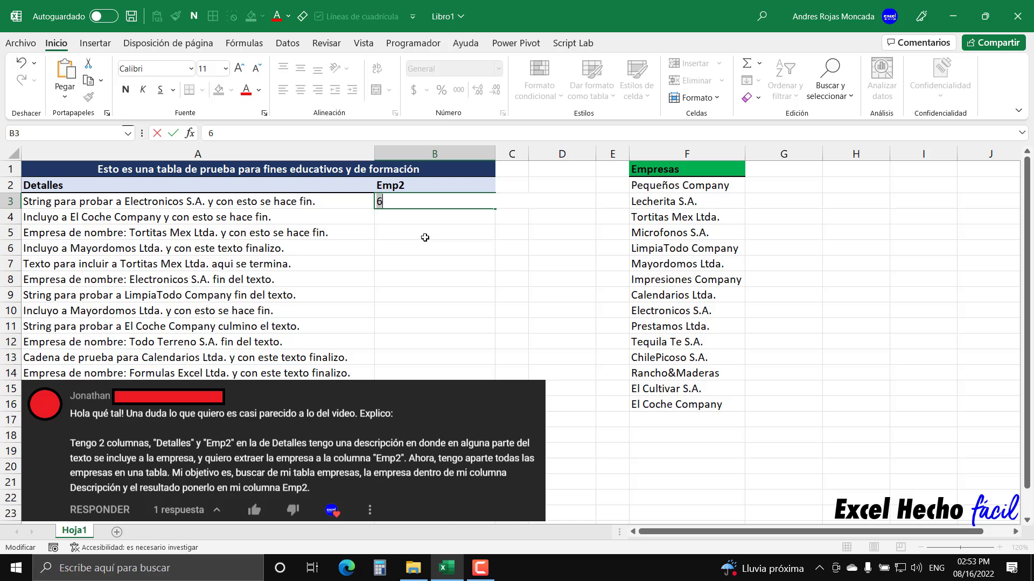
key("ctrl+z")
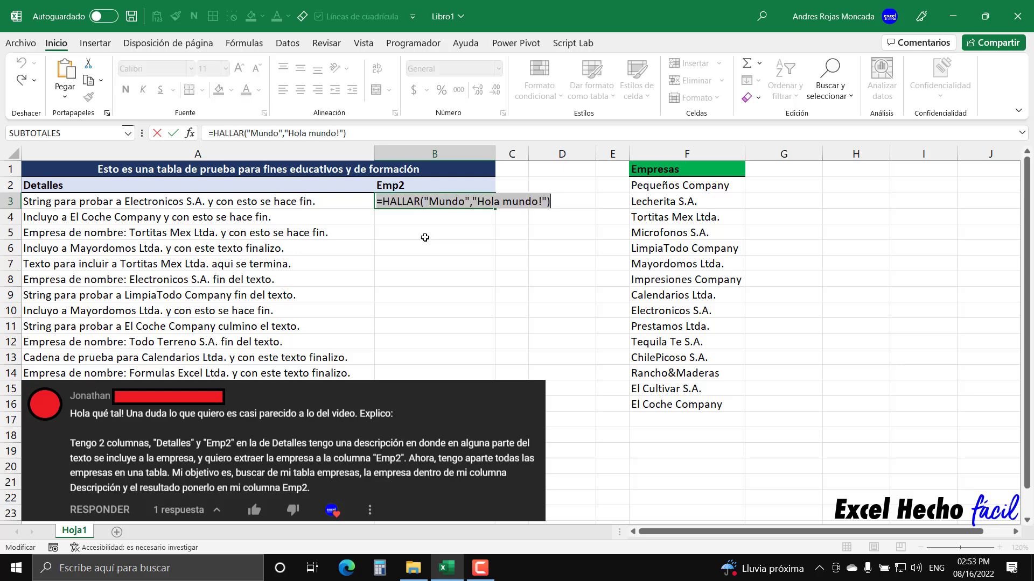
left_click_drag(423, 201, 565, 251)
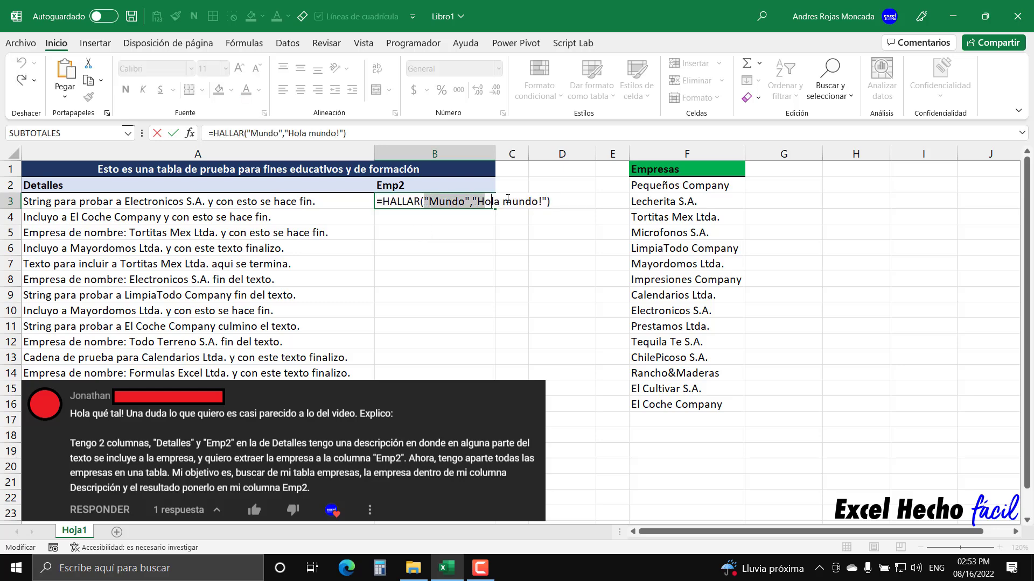
key("Delete")
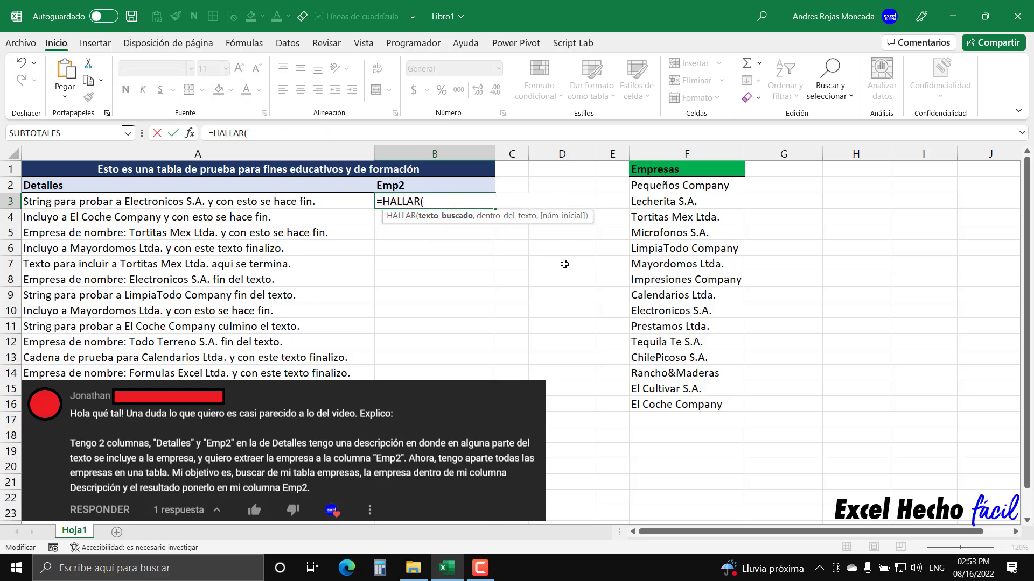
- Evaluate =HALLAR(F2,A3) to #¡VALOR!, undo, then strip the arguments back to =HALLAR(
left_click(647, 188)
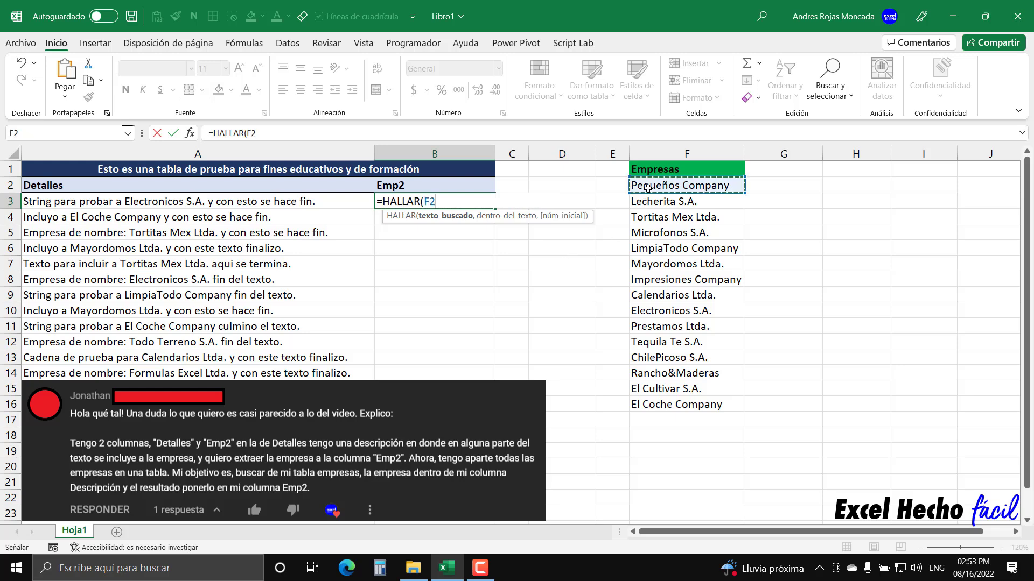
type(",")
left_click(345, 197)
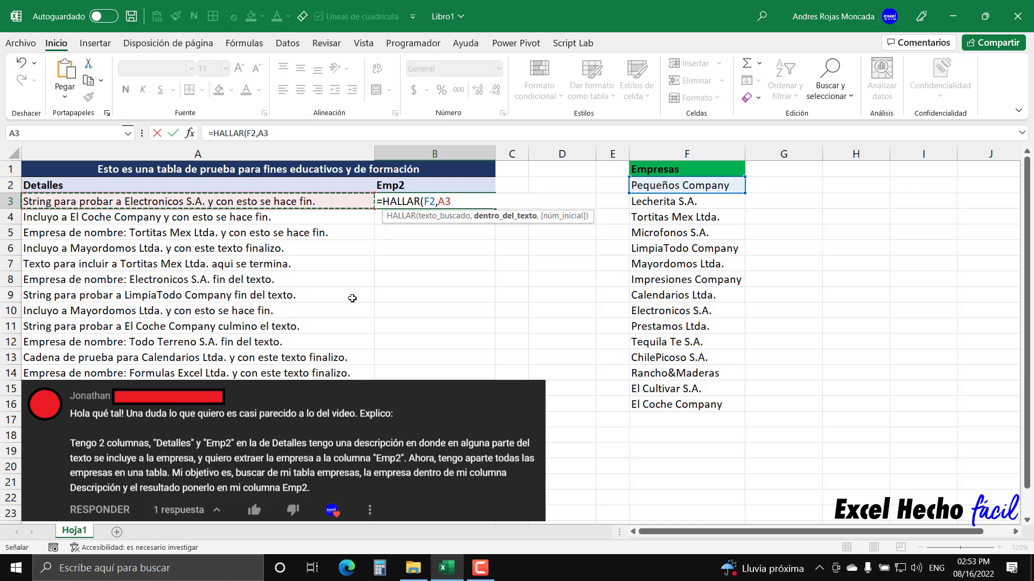
key("F9")
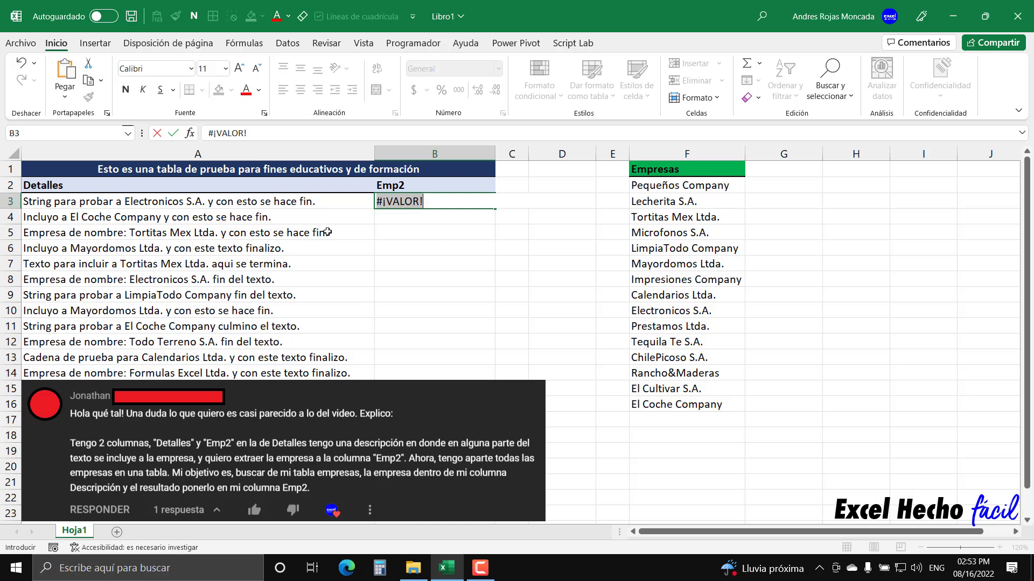
key("ctrl+z")
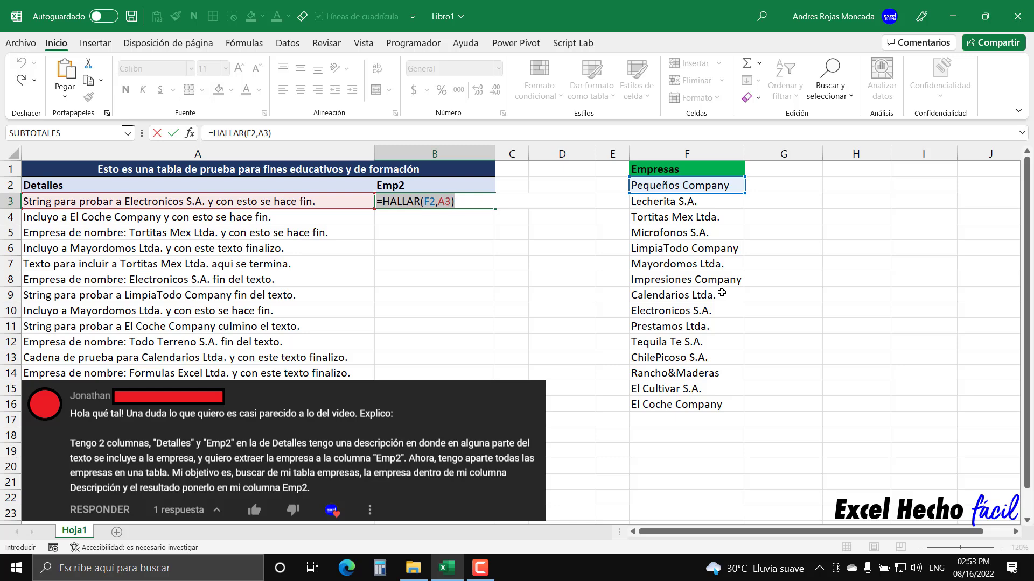
left_click_drag(424, 201, 453, 202)
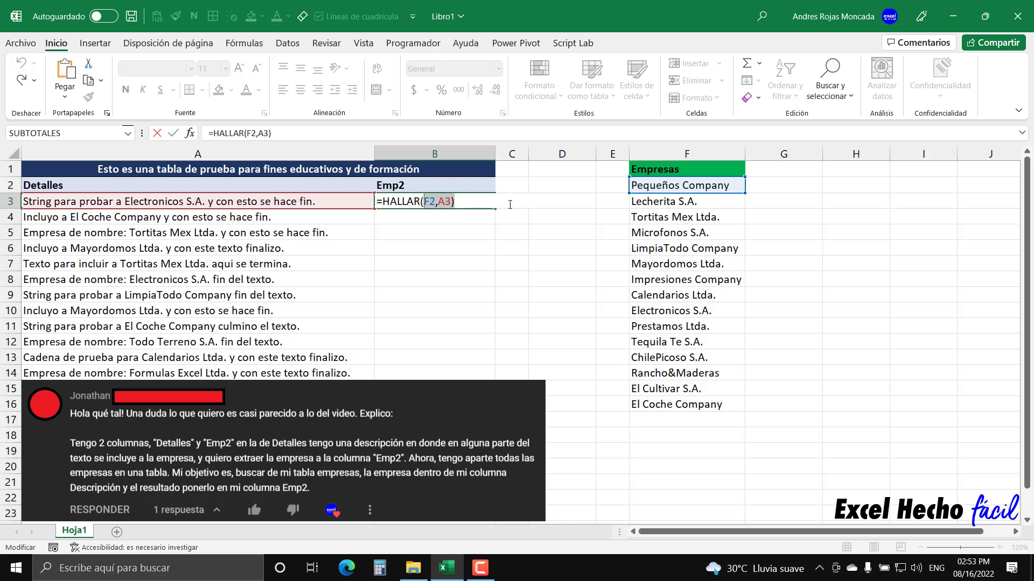
key("Delete")
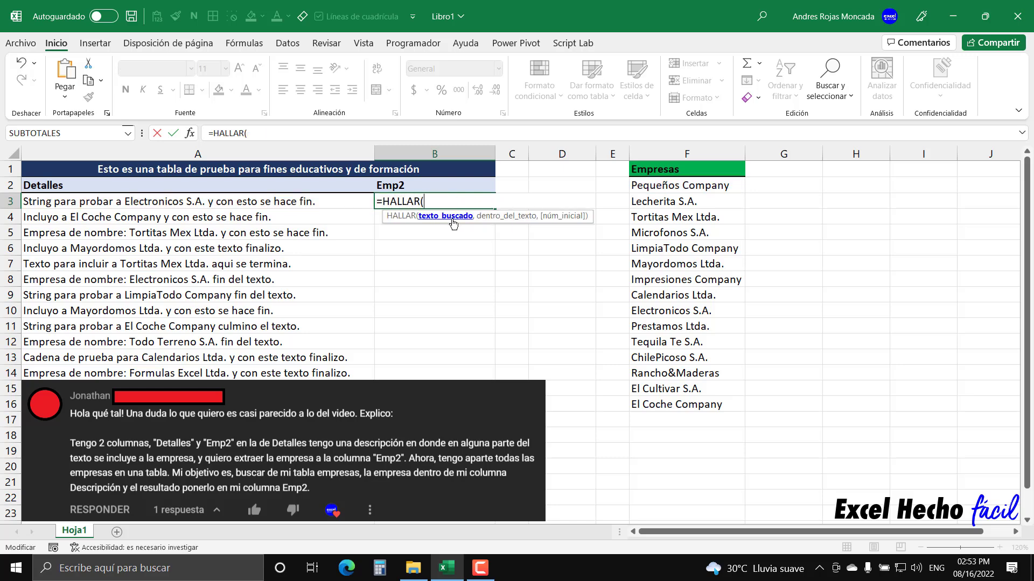
left_click(357, 200)
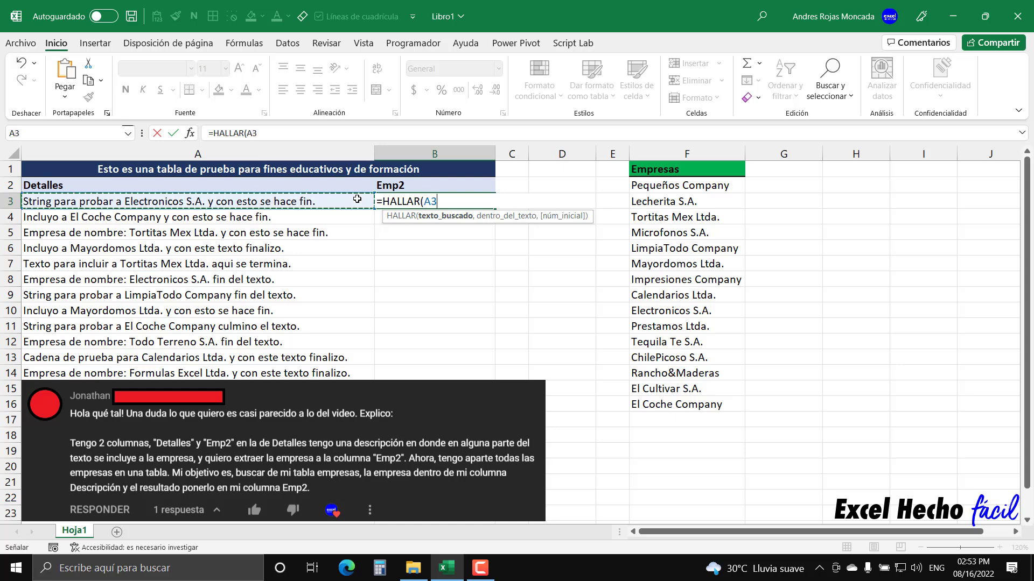
type(",")
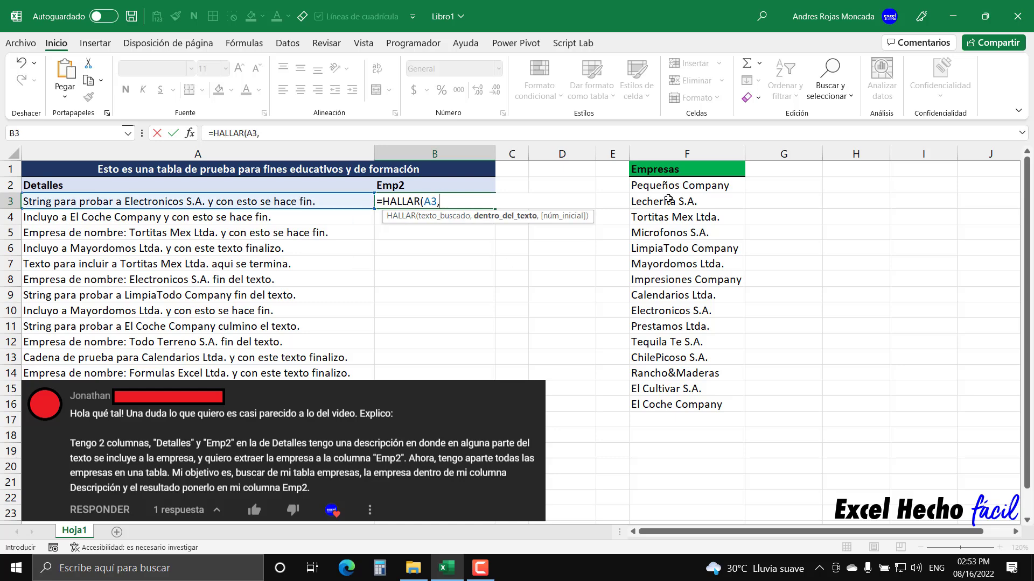
left_click(672, 184)
type(")")
key("ctrl+Return")
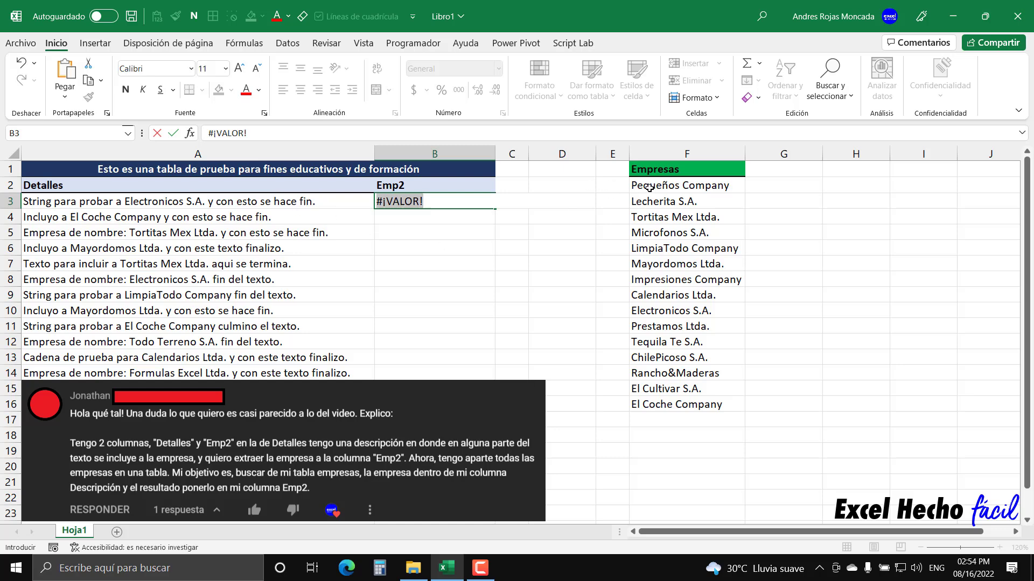
key("F2")
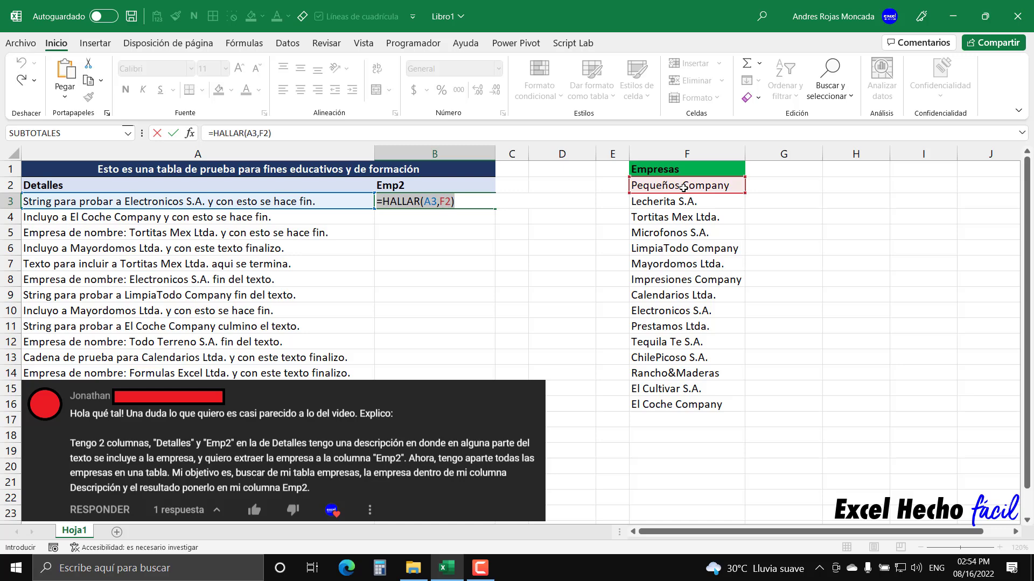
key("F2")
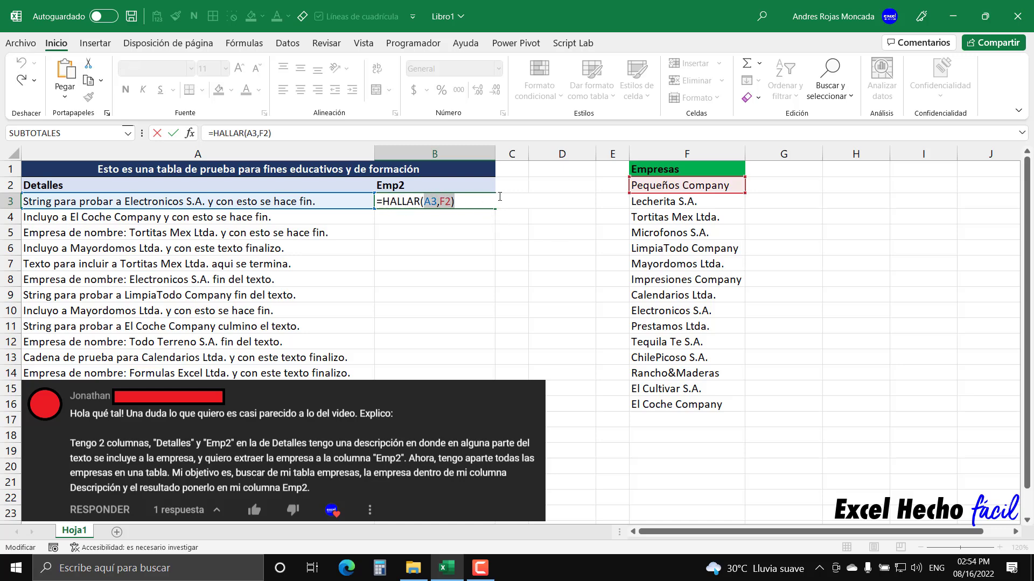
key("BackSpace")
key("BackSpace")
key("BackSpace")
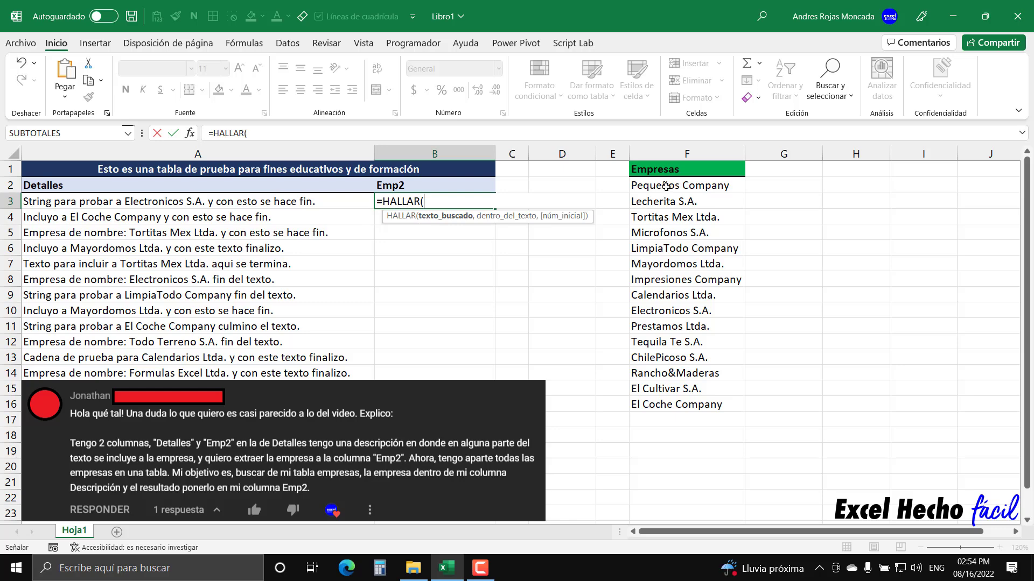
- Complete =HALLAR($F$2:$F$16,A3) and evaluate it to an array of #¡VALOR! with one 22
left_click_drag(666, 186, 672, 411)
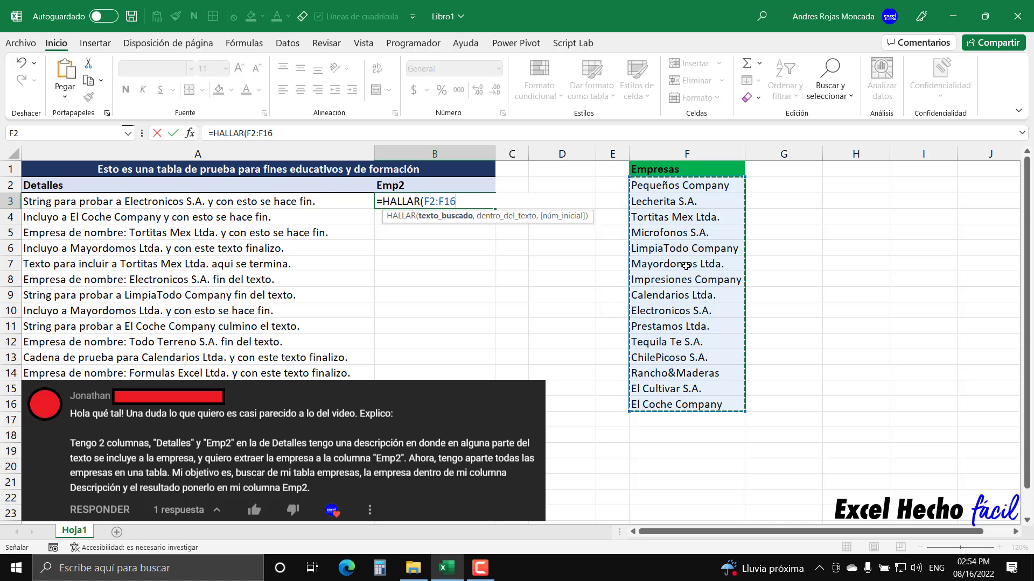
key("F4")
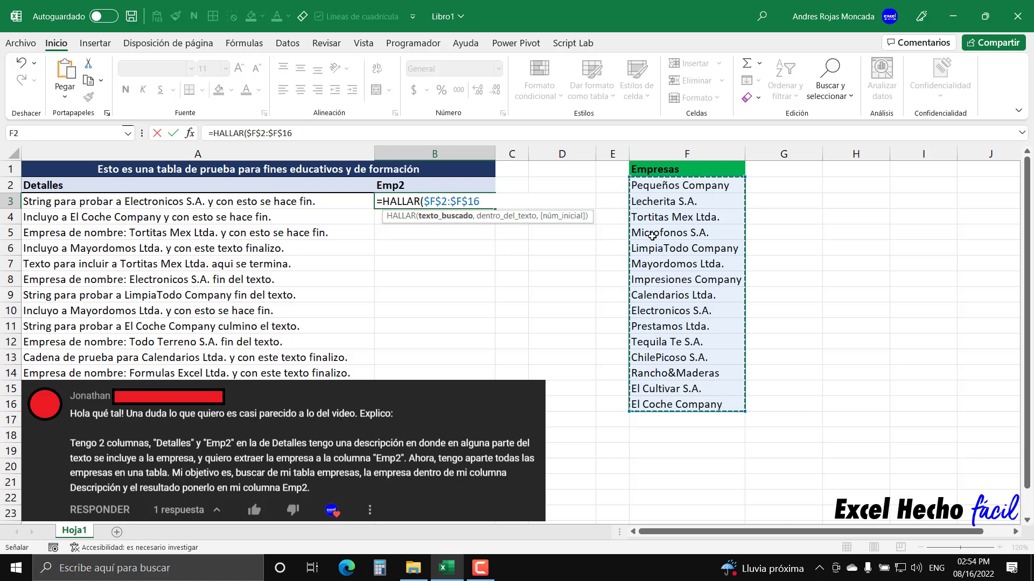
type(",")
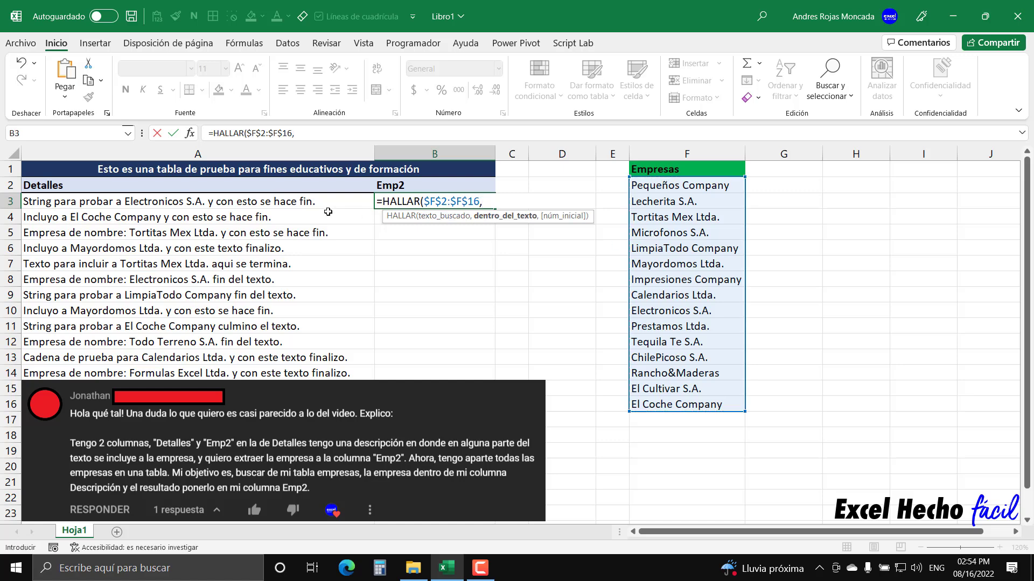
left_click(299, 202)
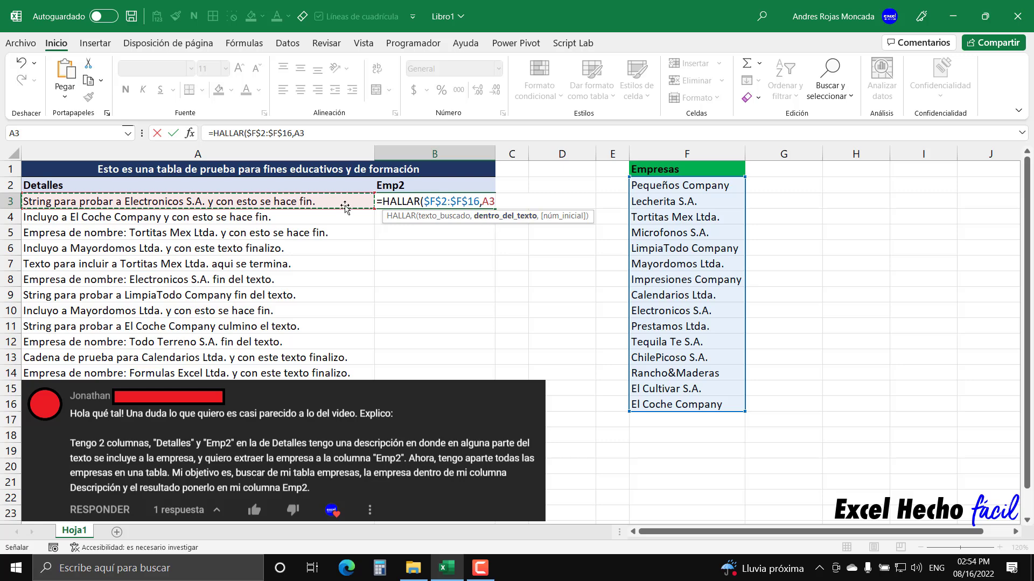
double_click(488, 202)
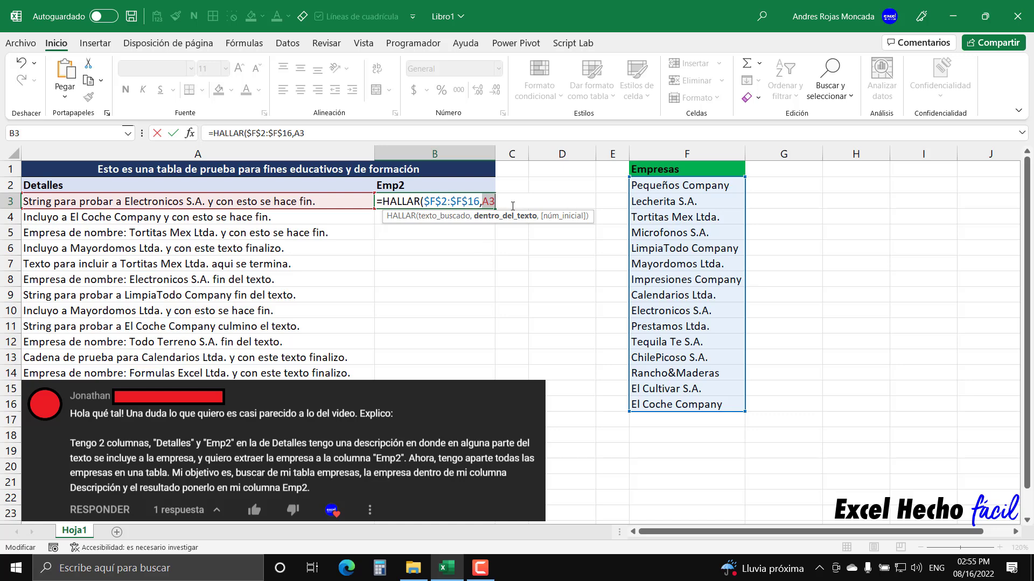
key("Right")
type(")P")
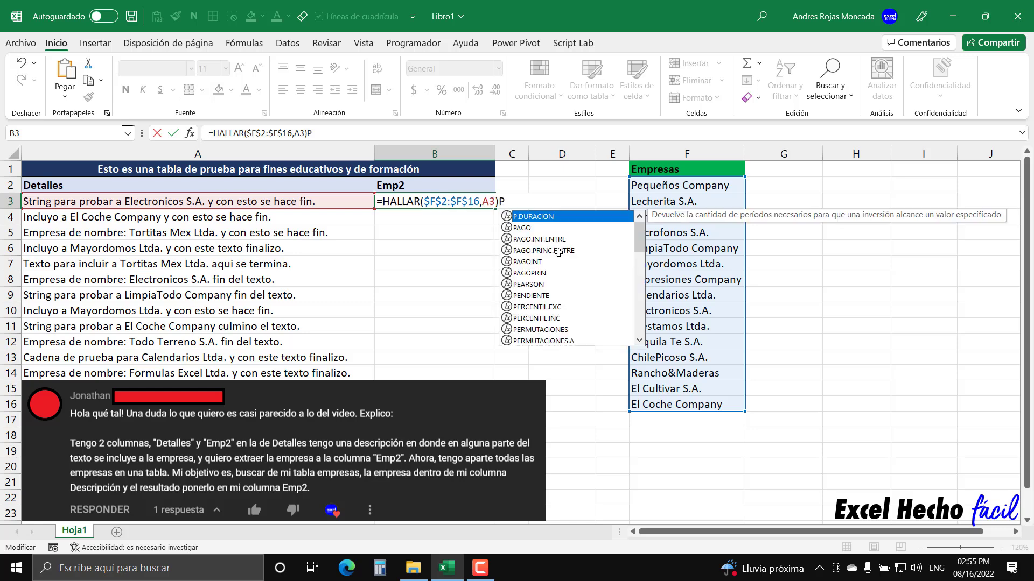
key("BackSpace")
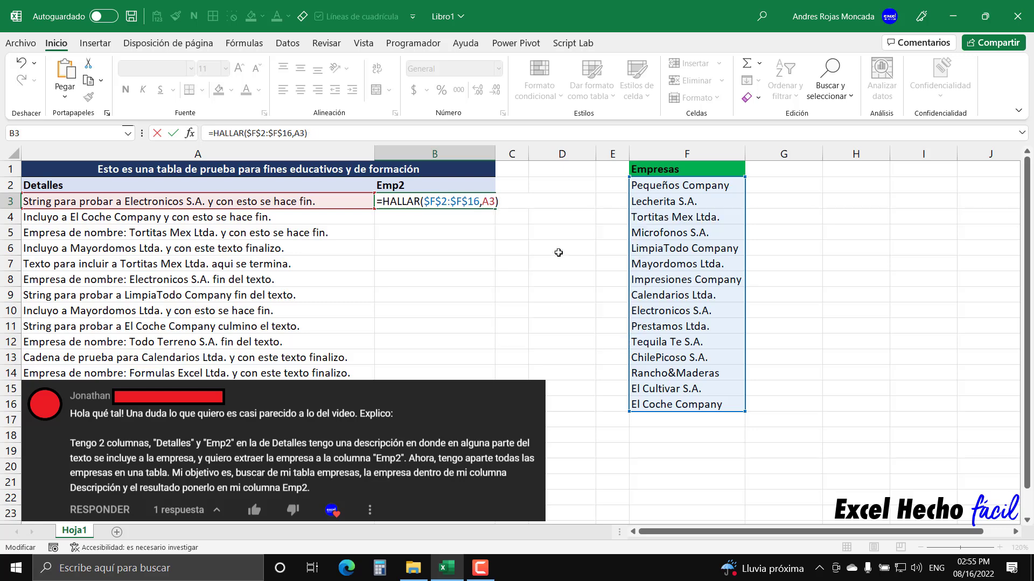
key("F9")
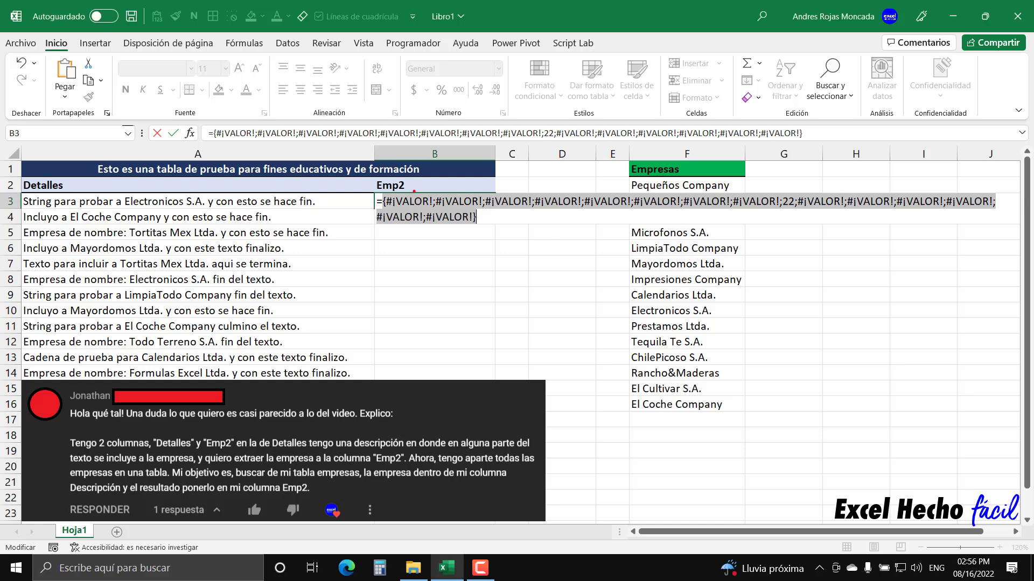
mouse_move(414, 155)
left_mouse_down()
mouse_move(414, 191)
mouse_move(466, 128)
left_mouse_up()
left_click_drag(507, 193, 507, 153)
mouse_move(559, 192)
left_mouse_down()
mouse_move(559, 155)
mouse_move(610, 193)
left_mouse_up()
left_click_drag(667, 128, 657, 191)
left_click_drag(711, 118, 711, 191)
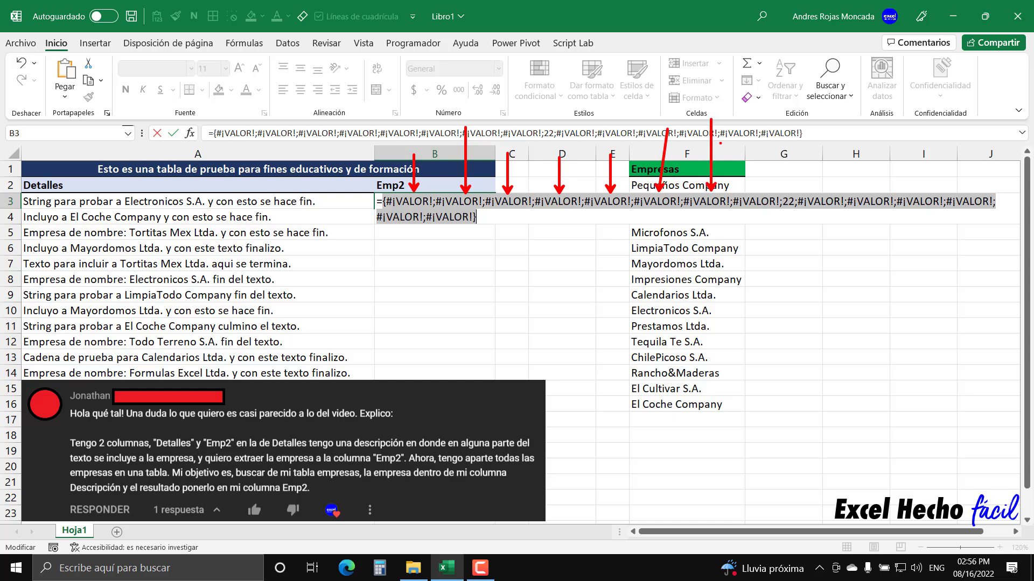
left_click_drag(754, 129, 759, 192)
left_click_drag(775, 185, 804, 223)
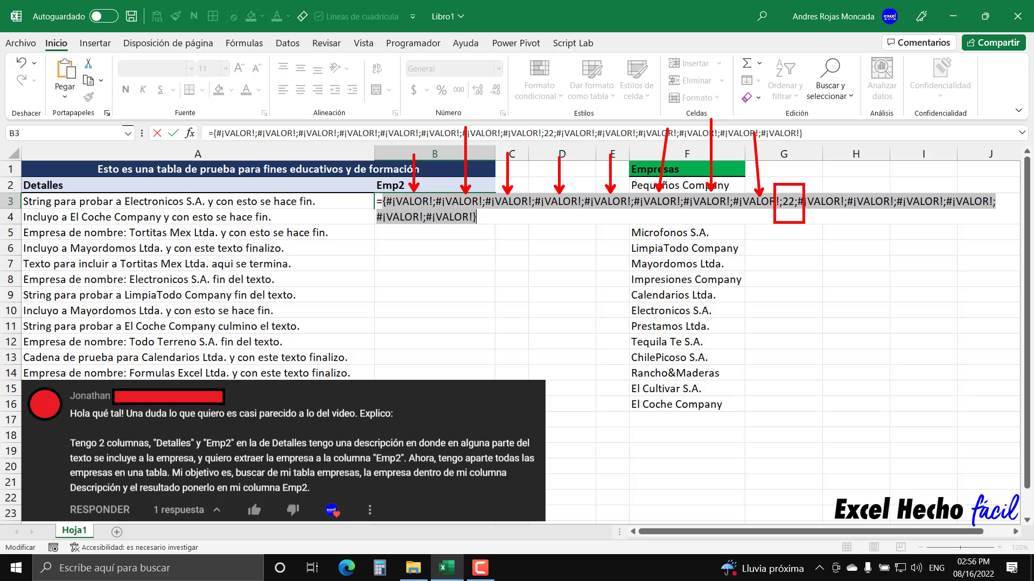
left_click_drag(786, 211, 786, 266)
left_click_drag(620, 166, 764, 429)
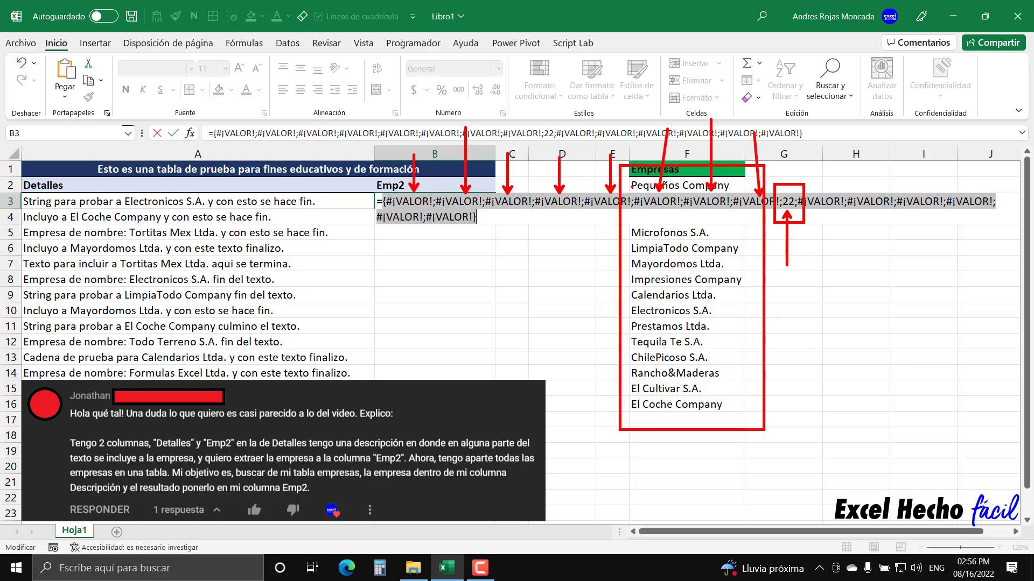
mouse_move(565, 192)
left_mouse_down()
mouse_move(631, 186)
mouse_move(640, 248)
left_mouse_up()
left_click_drag(584, 265, 637, 264)
left_click_drag(563, 285, 633, 280)
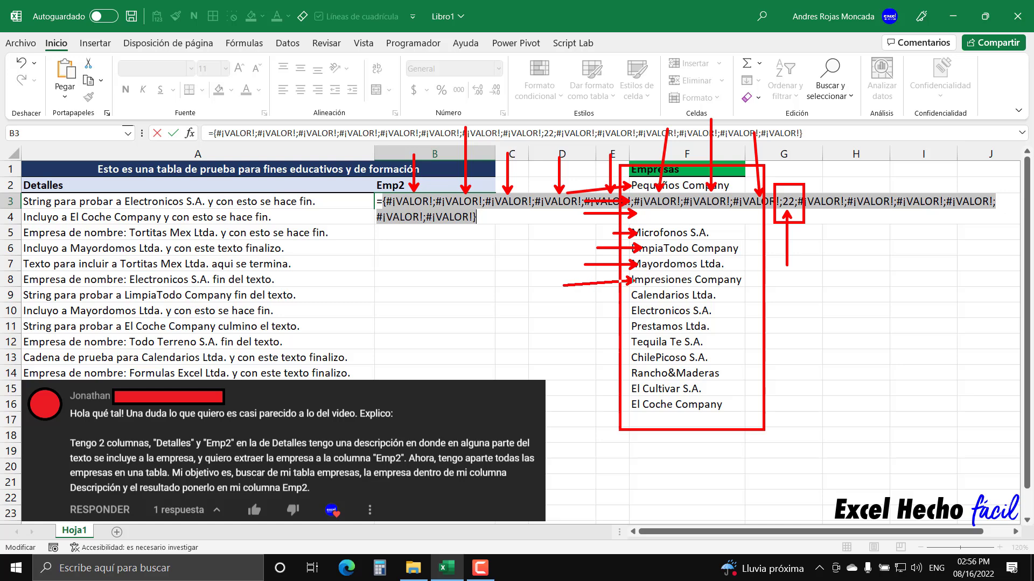
left_click_drag(543, 293, 628, 294)
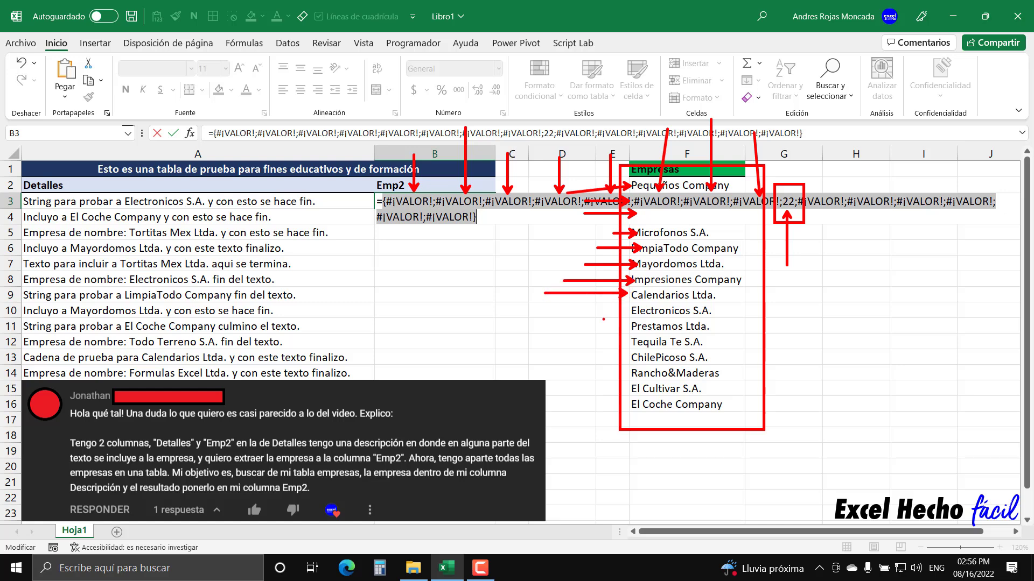
left_click_drag(565, 311, 627, 311)
left_click_drag(717, 308, 737, 300)
key("ctrl+z")
left_click_drag(717, 307, 732, 294)
left_click_drag(14, 187, 374, 210)
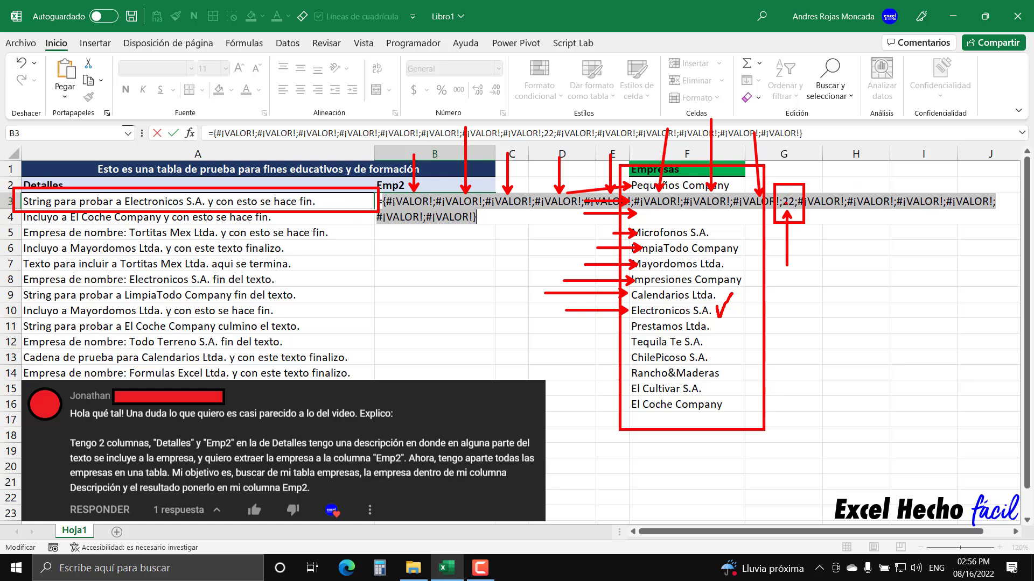
left_click_drag(791, 189, 808, 123)
left_click_drag(27, 195, 31, 153)
left_click_drag(126, 168, 126, 194)
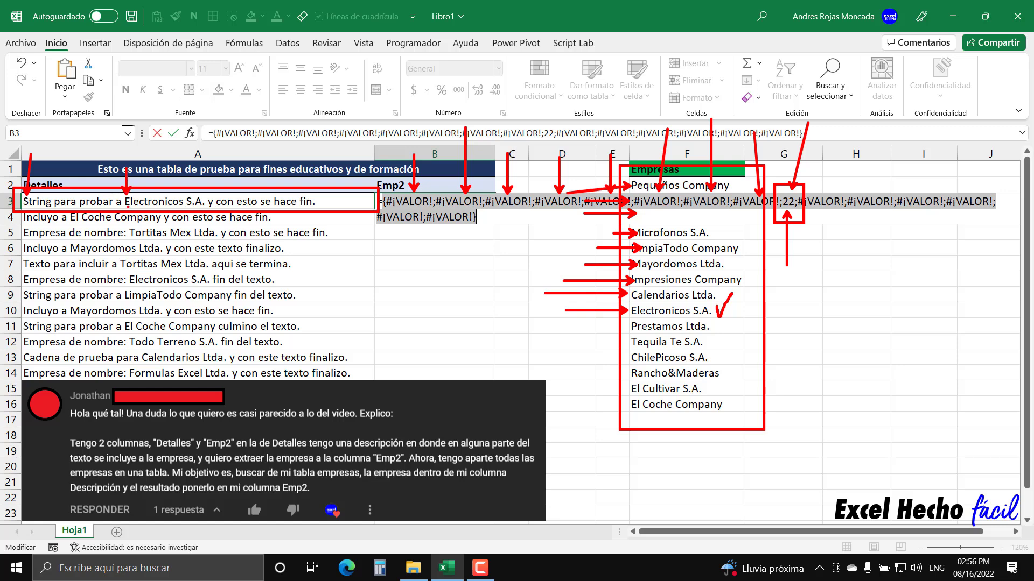
left_click_drag(126, 208, 206, 208)
left_click_drag(594, 139, 793, 172)
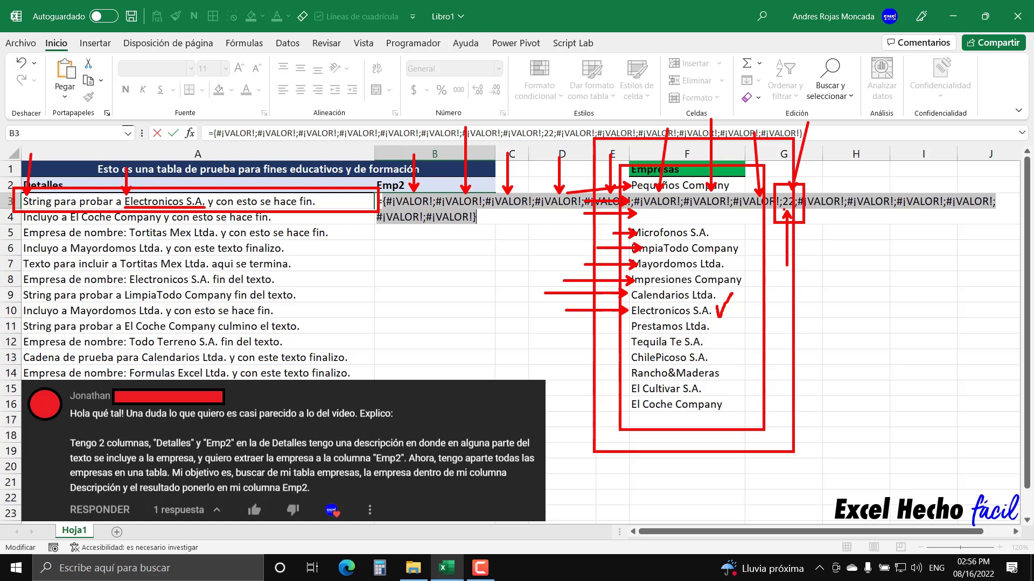
key("e")
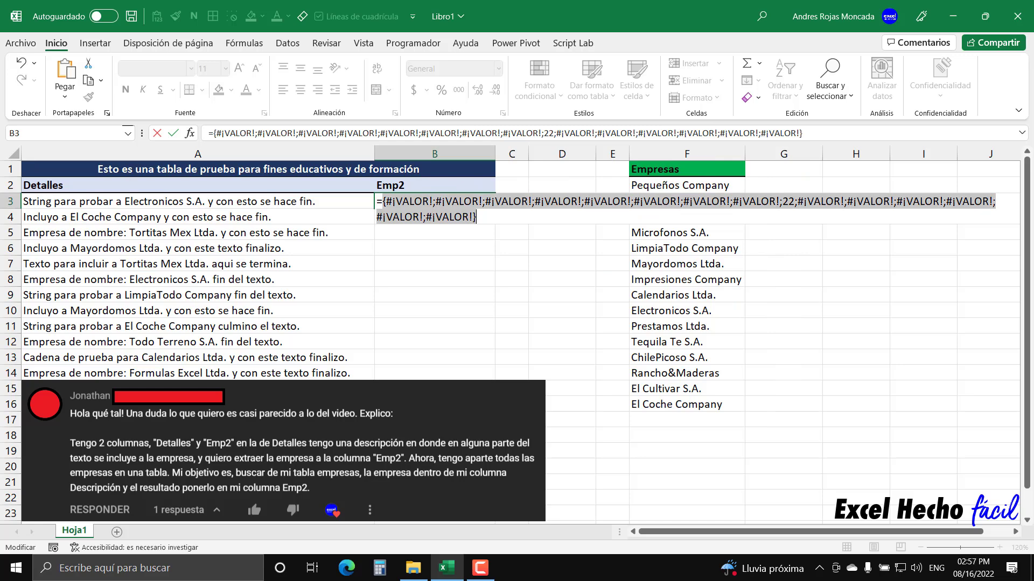
- Wrap the search as =ESNUMERO(HALLAR($F$2:$F$16,A3)), preview its VERDADERO/FALSO array, then undo the preview
key("ctrl+z")
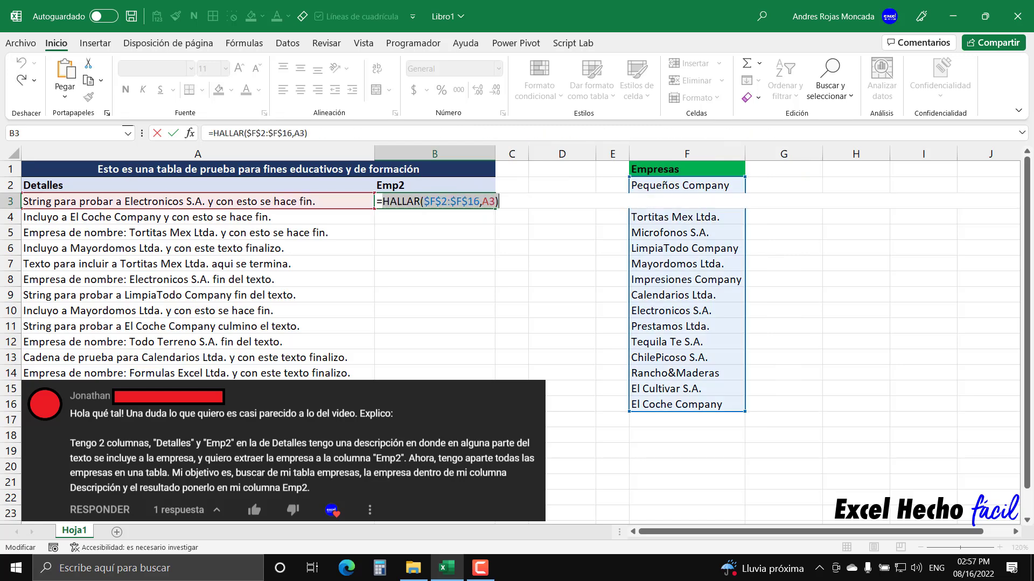
left_click(383, 201)
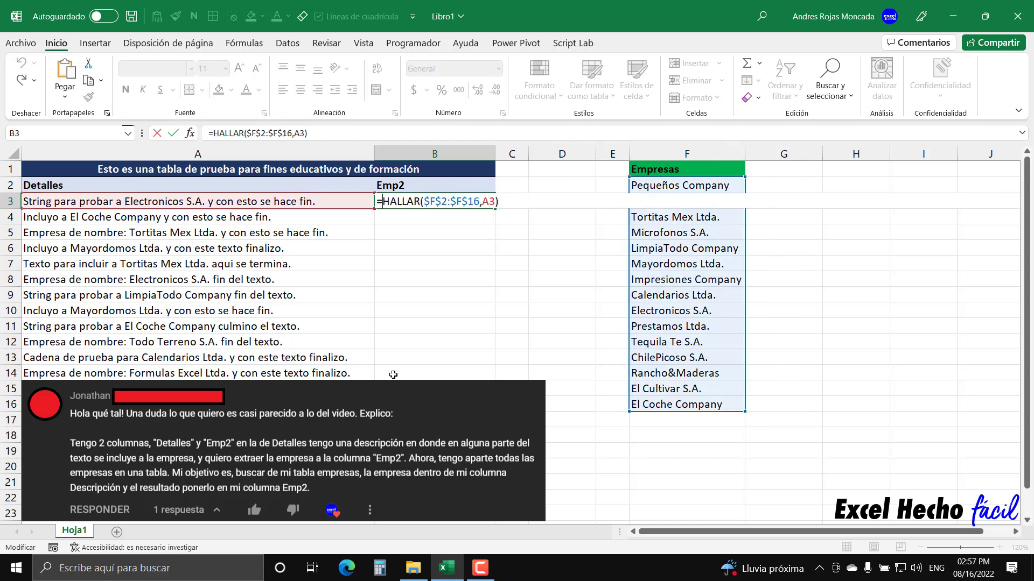
type("esnu")
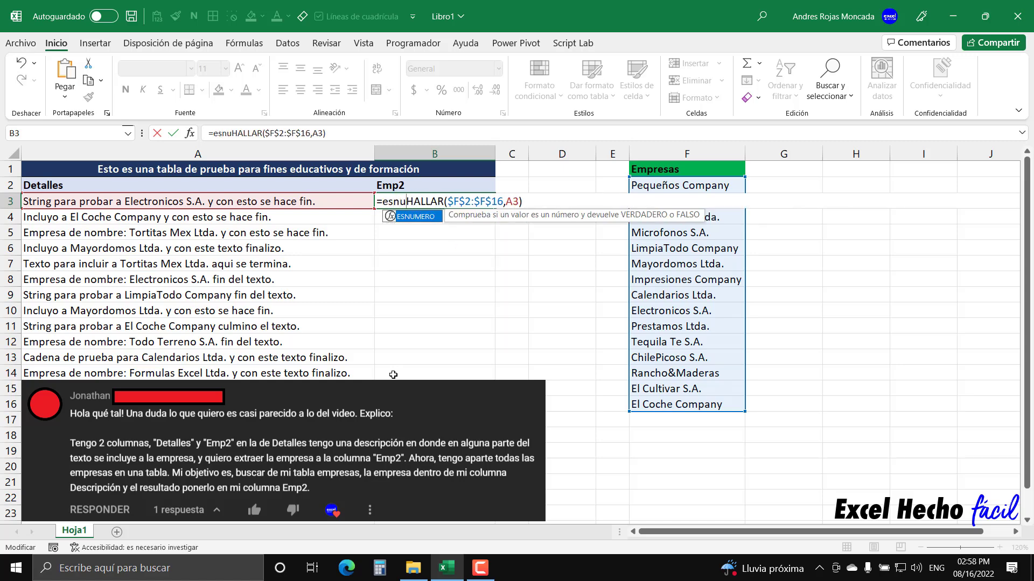
key("Tab")
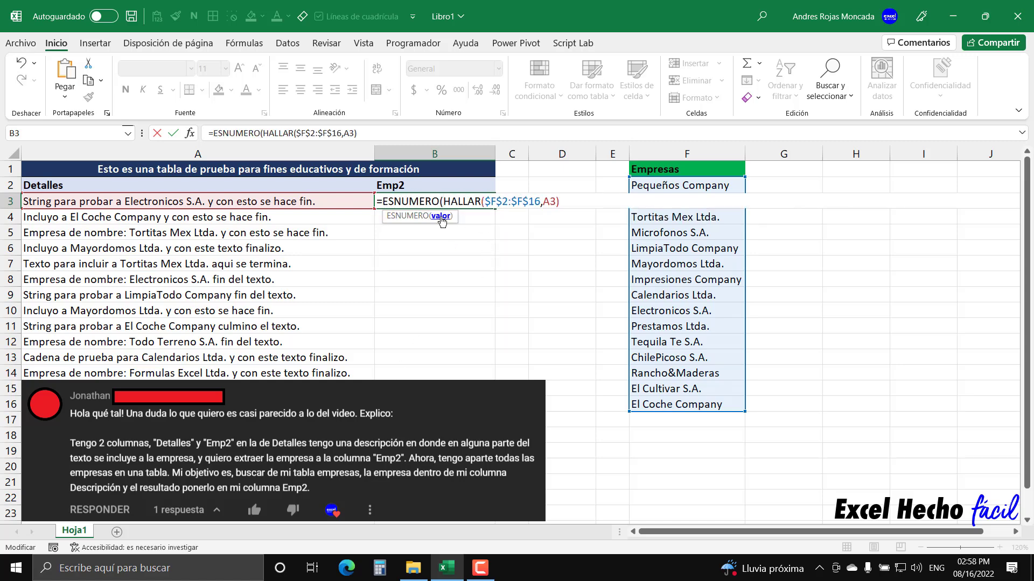
left_click(441, 216)
left_click(562, 202)
type(")")
key("F9")
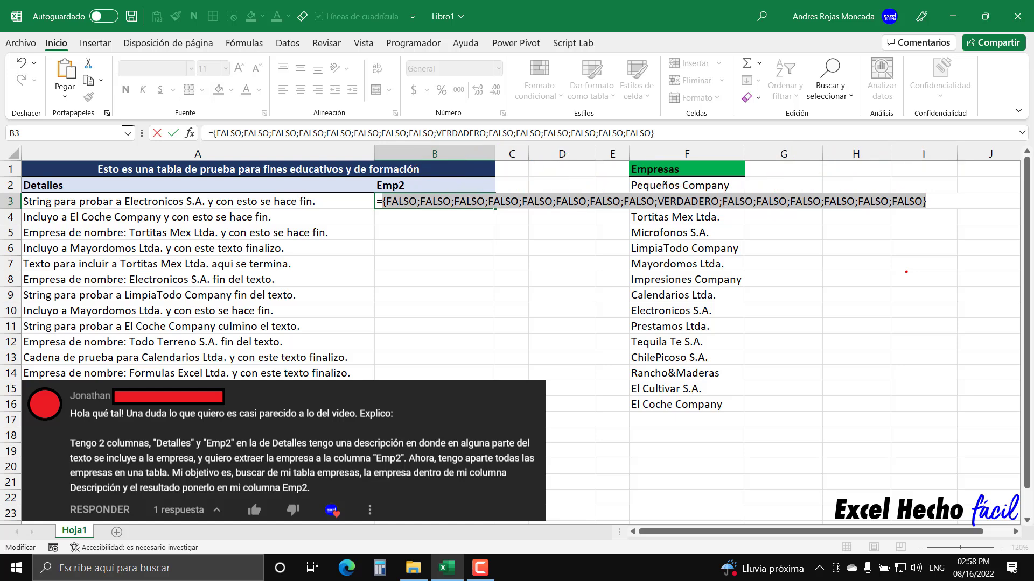
key("ctrl+z")
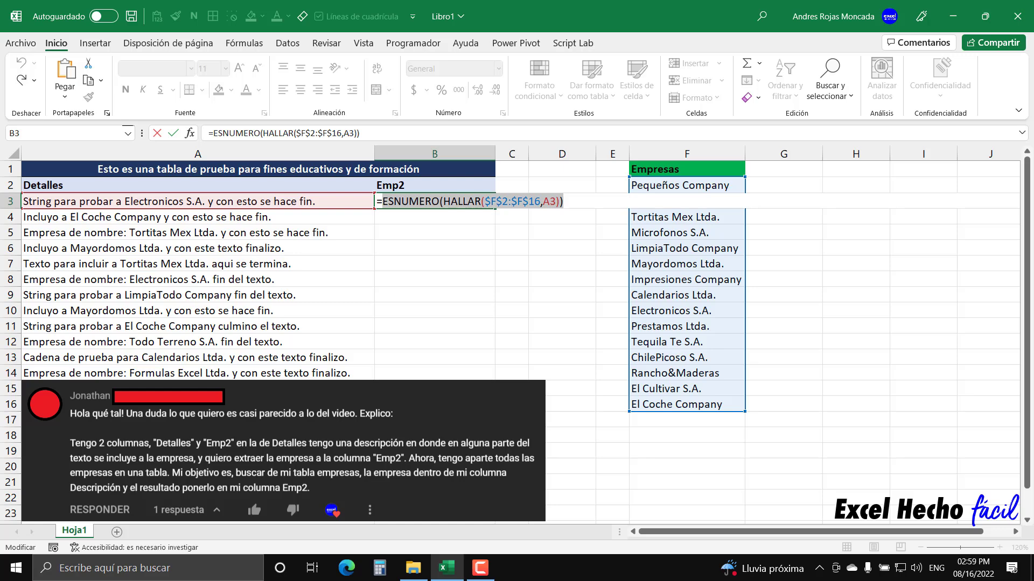
- Insert SI( around the ESNUMERO test and preview the test's VERDADERO/FALSO values
left_click(385, 203)
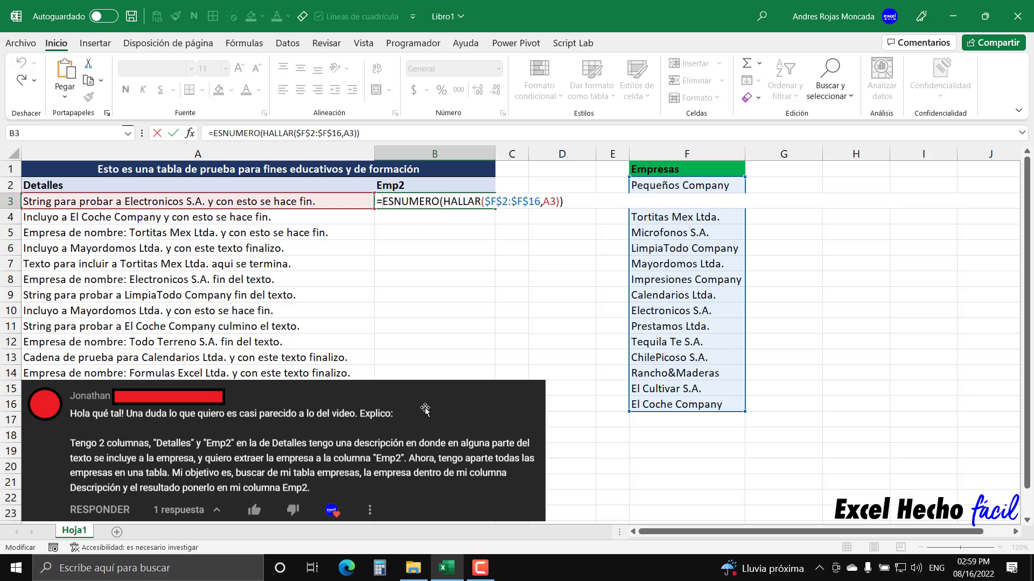
type("SI(")
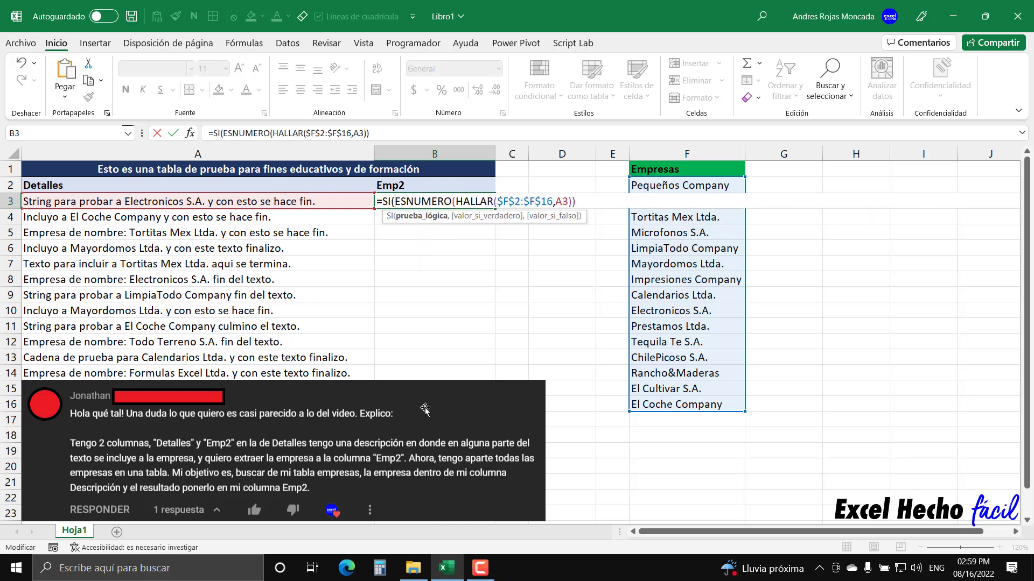
left_click(405, 216)
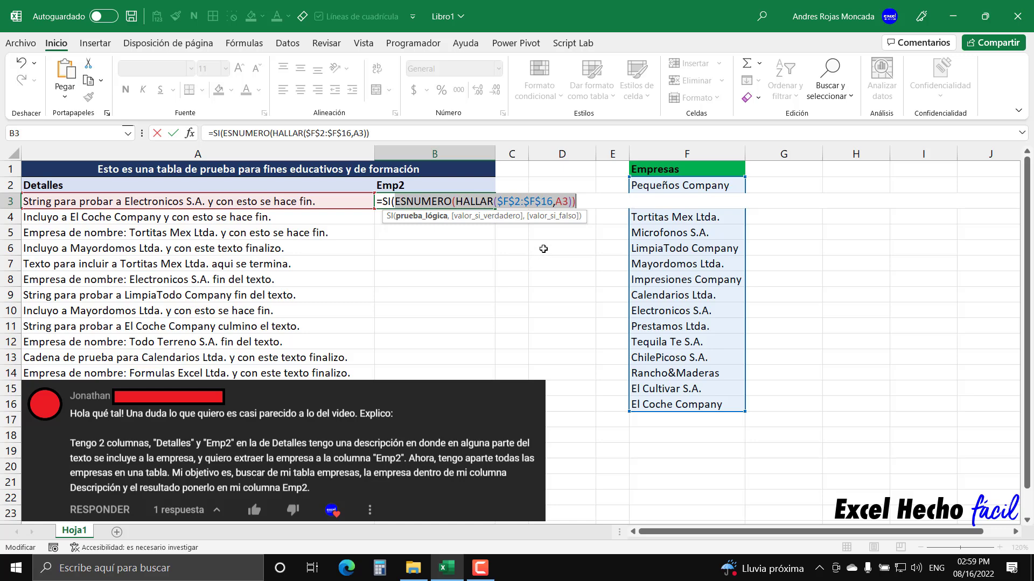
key("Right")
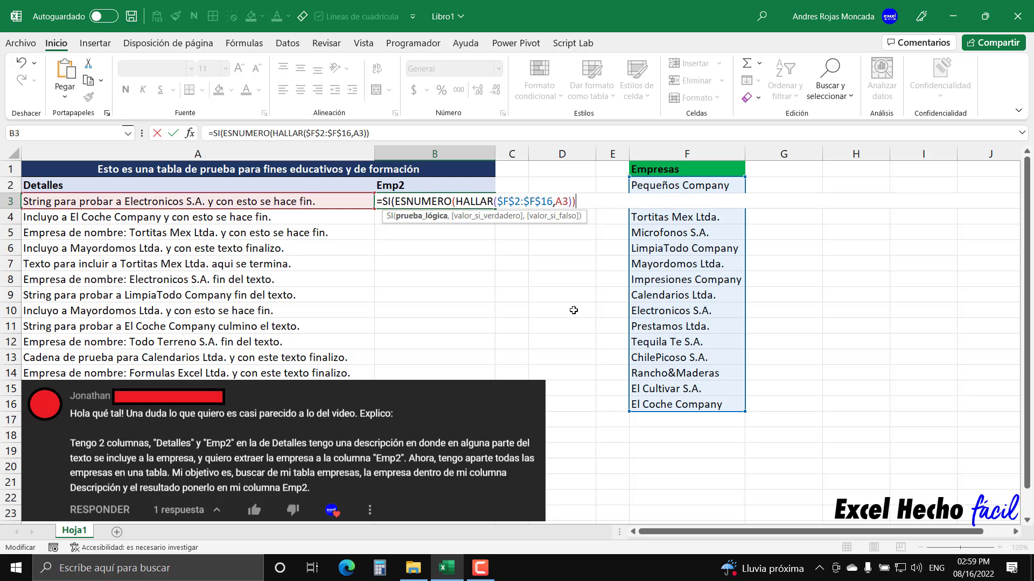
type(",")
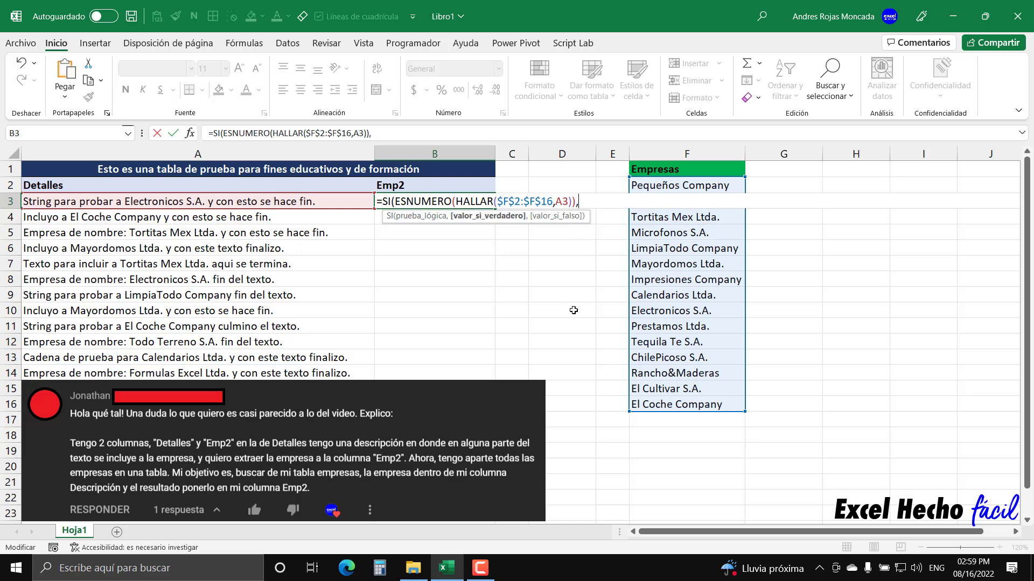
left_click(437, 222)
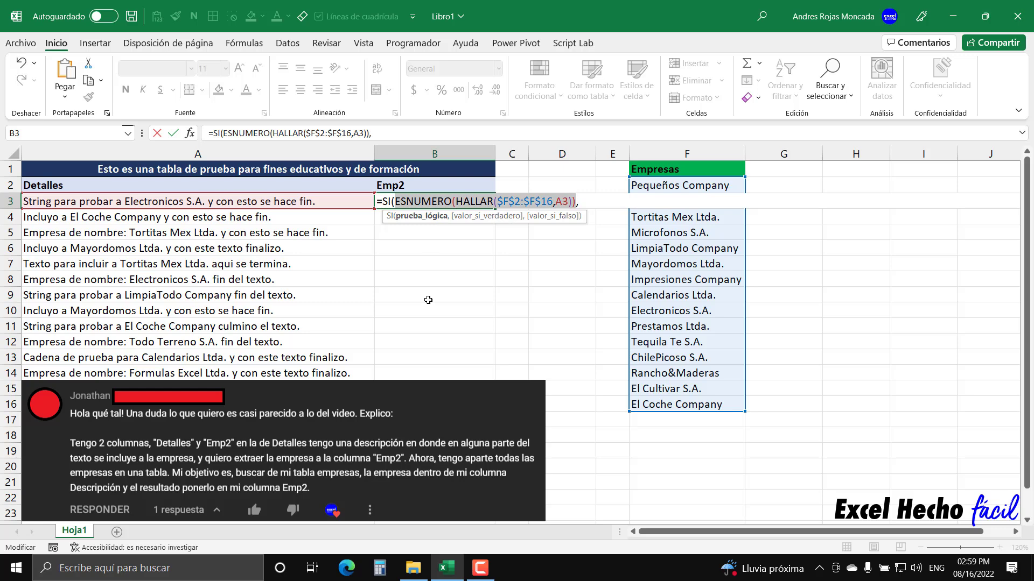
key("F9")
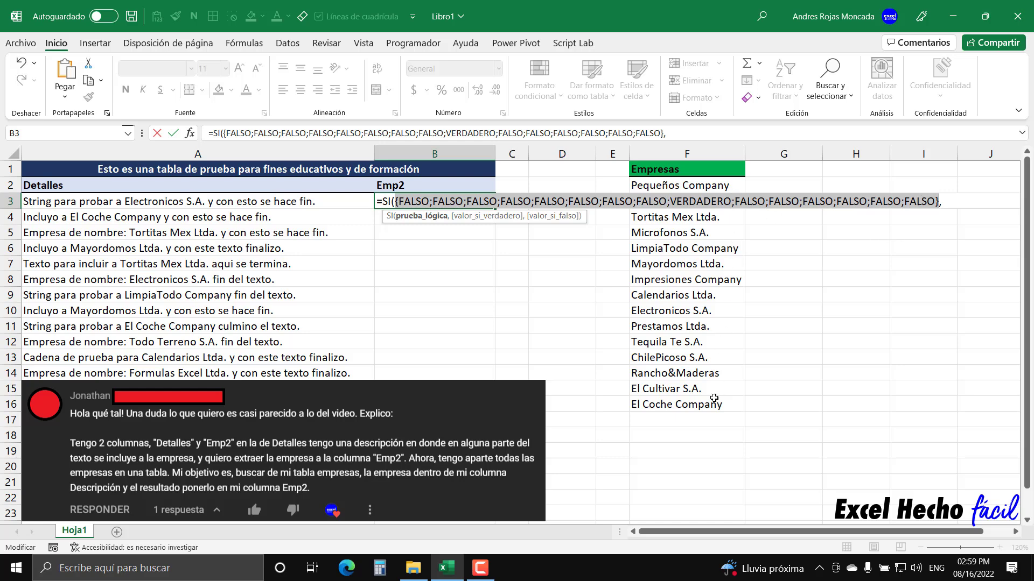
key("ctrl+z")
- Add $F$2:$F$16 as the true value and "" as false, previewing Electronicos S.A. among blanks
key("End")
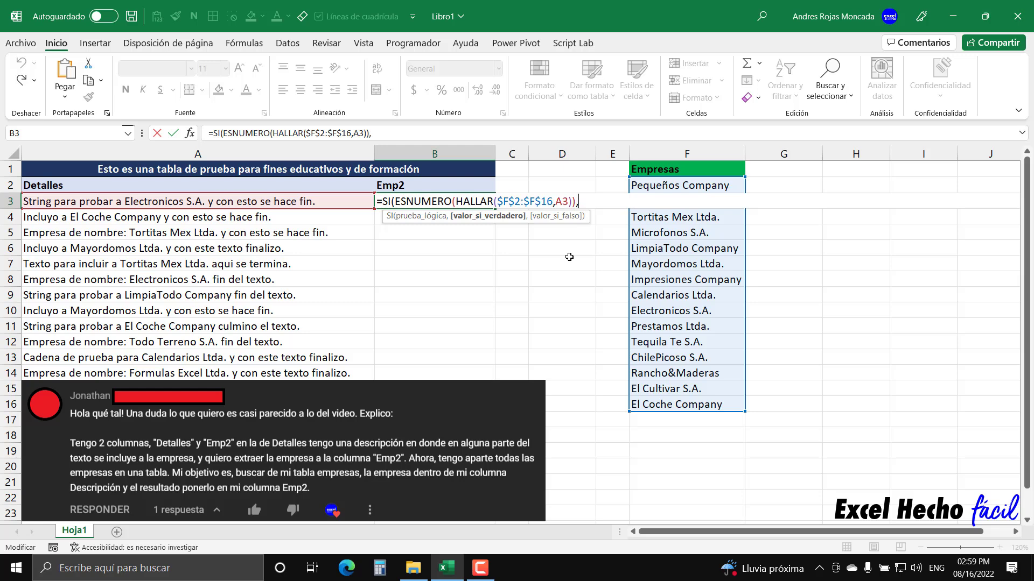
left_click_drag(646, 403, 668, 186)
key("F4")
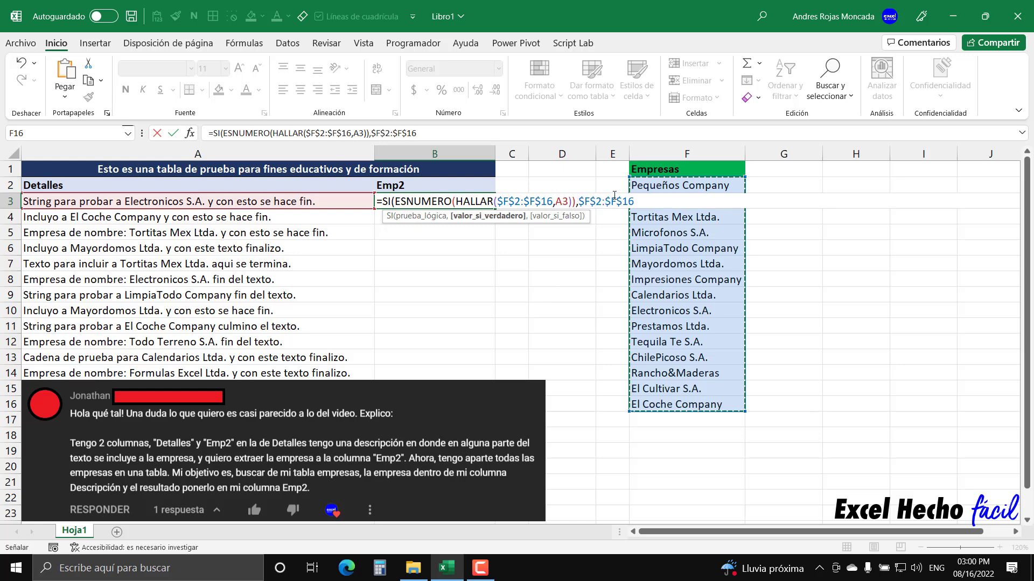
left_click_drag(579, 201, 660, 195)
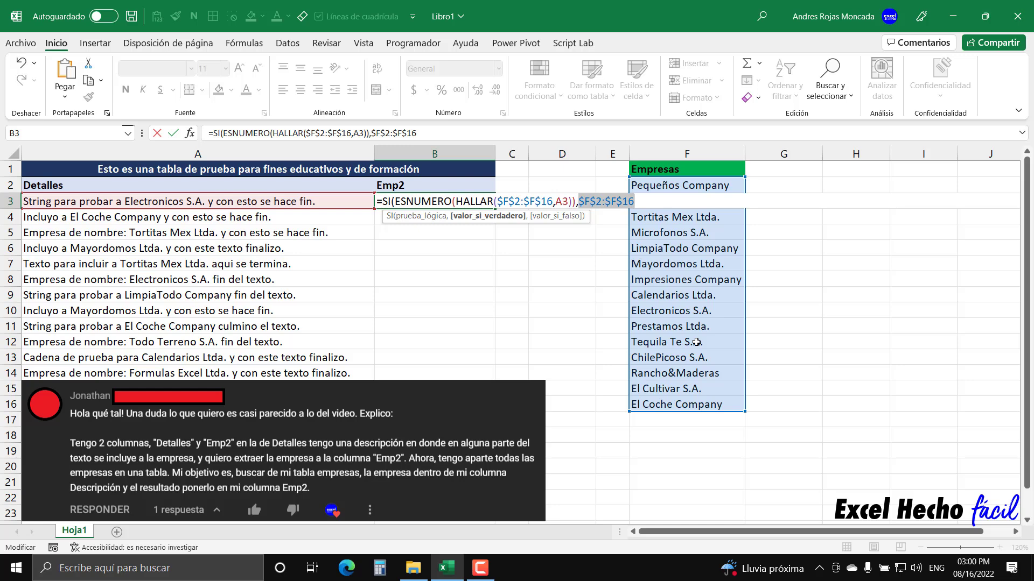
key("Right")
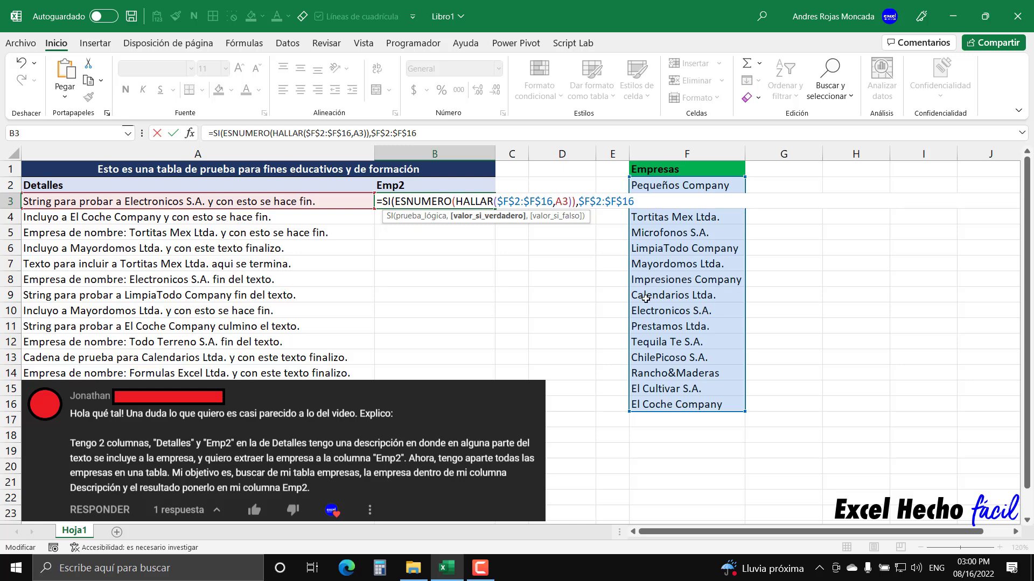
type(",")
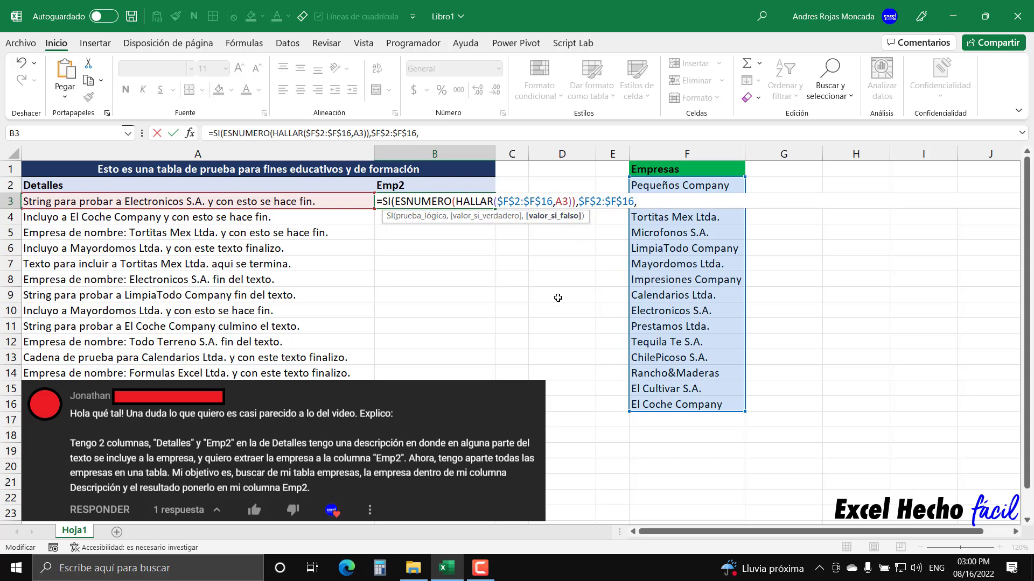
type("\"\"")
type(")")
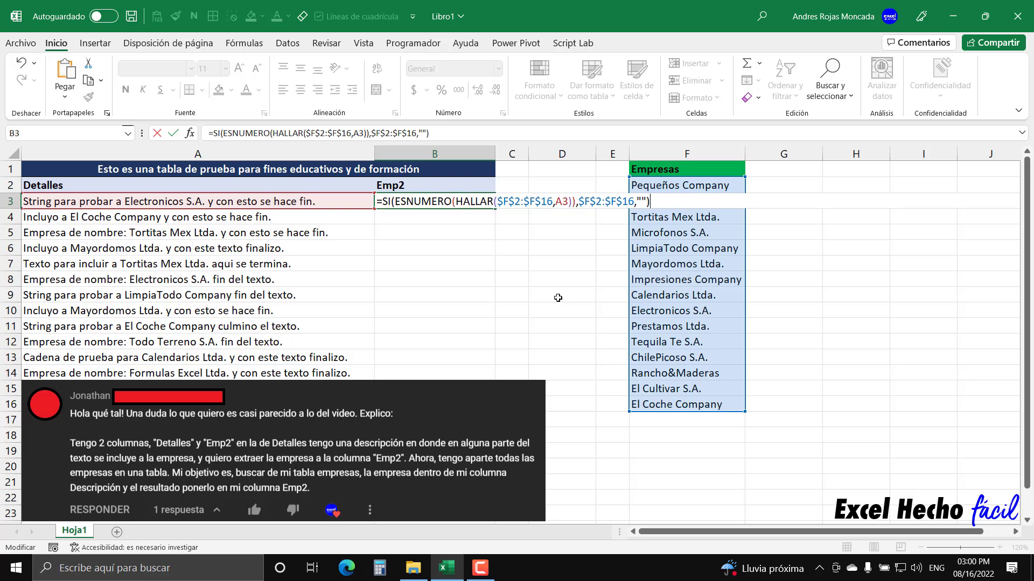
key("F9")
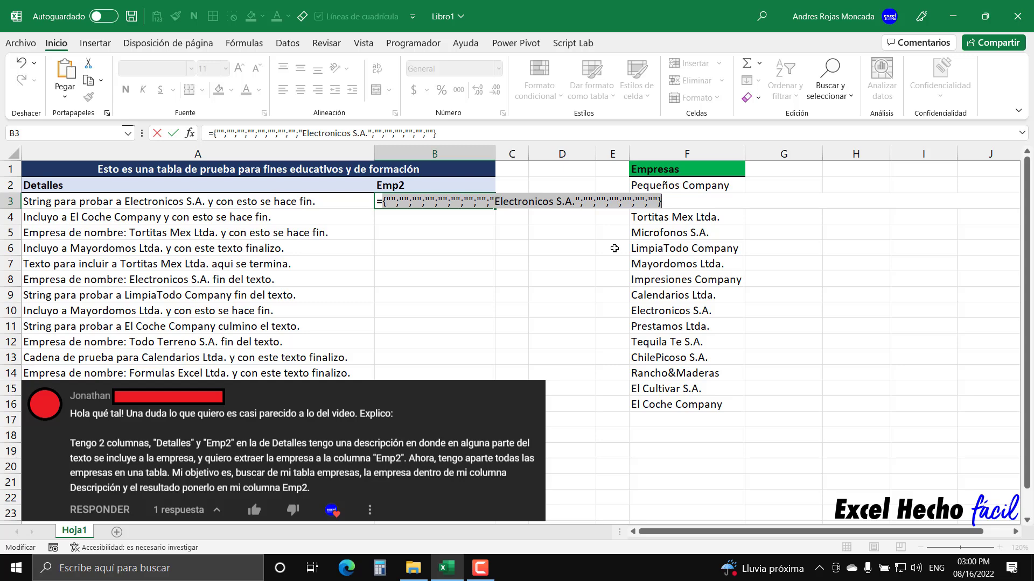
key("ctrl+z")
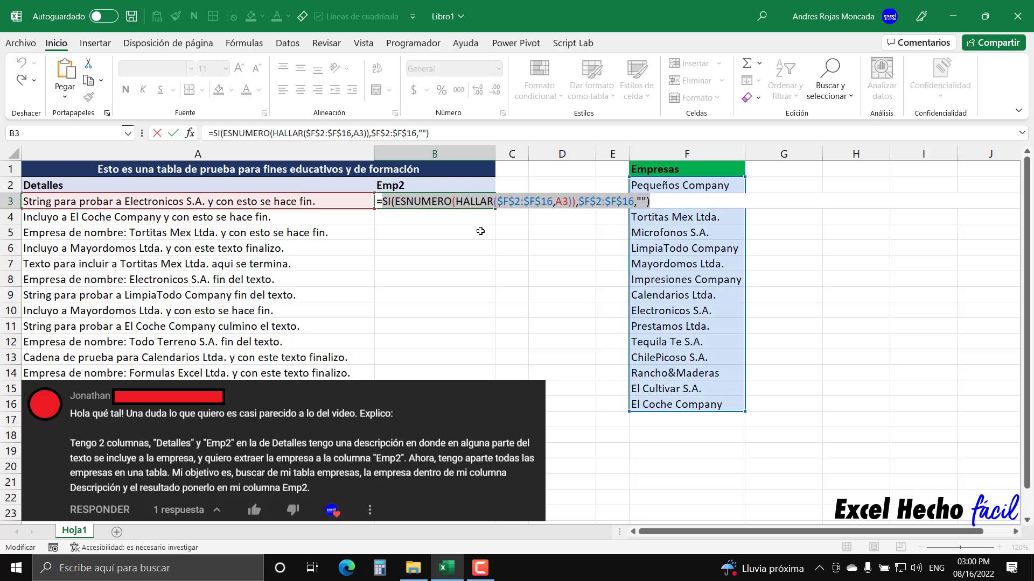
- Wrap the SI lookup in CONCAT, giving =CONCAT(SI(ESNUMERO(HALLAR($F$2:$F$16,A3)),$F$2:$F$16,""))
key("Left")
type("c")
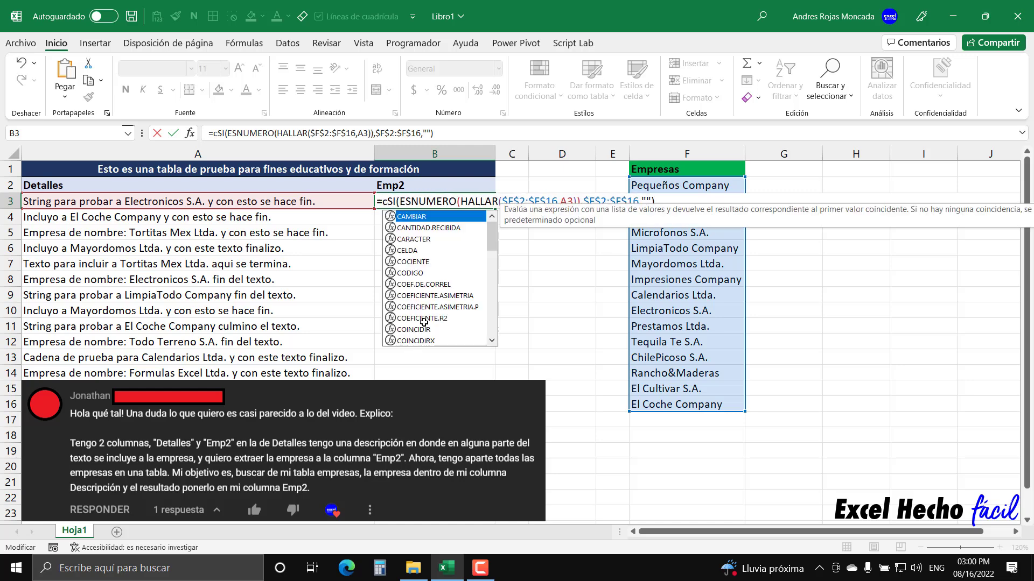
type("onc")
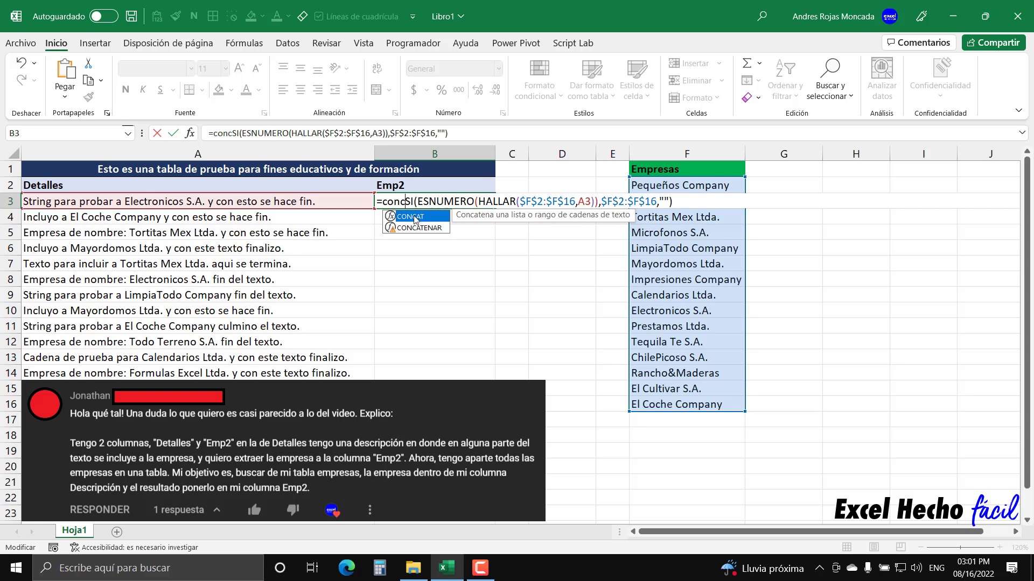
double_click(411, 217)
key("shift+End")
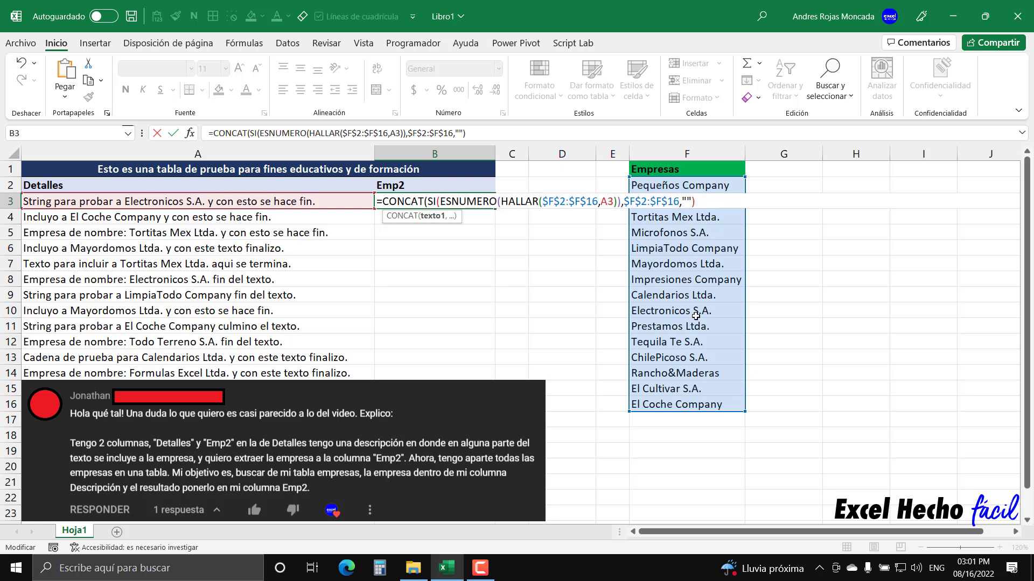
key("Right")
type(")")
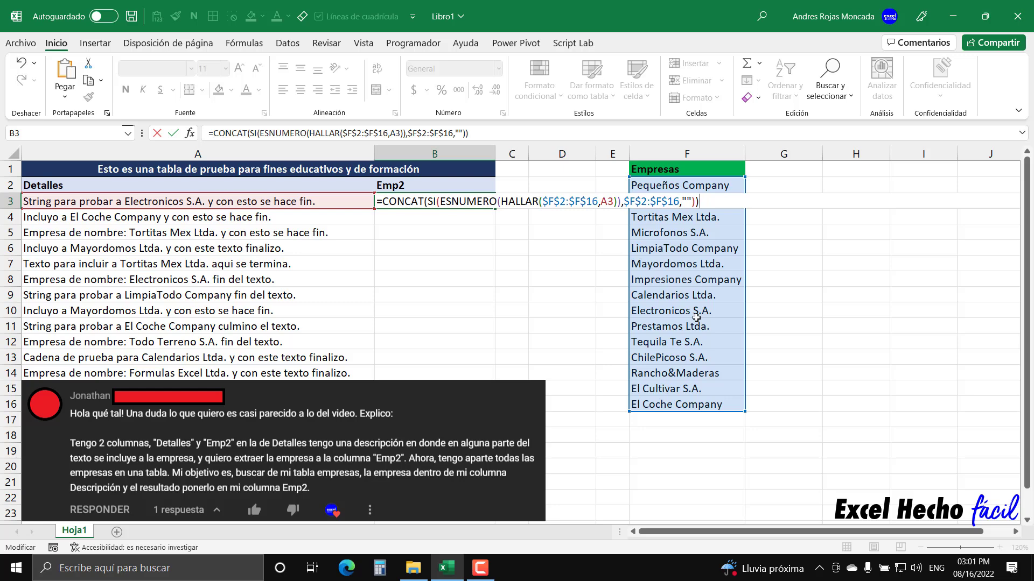
- Preview the SI logical test array, restore it, and commit B3 as an array formula
left_click(440, 202)
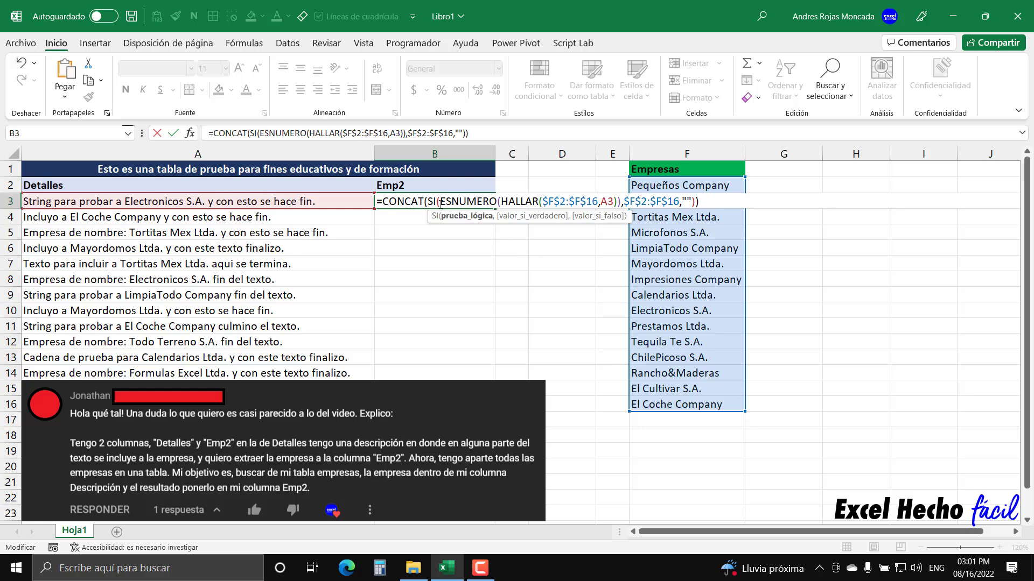
left_click(456, 216)
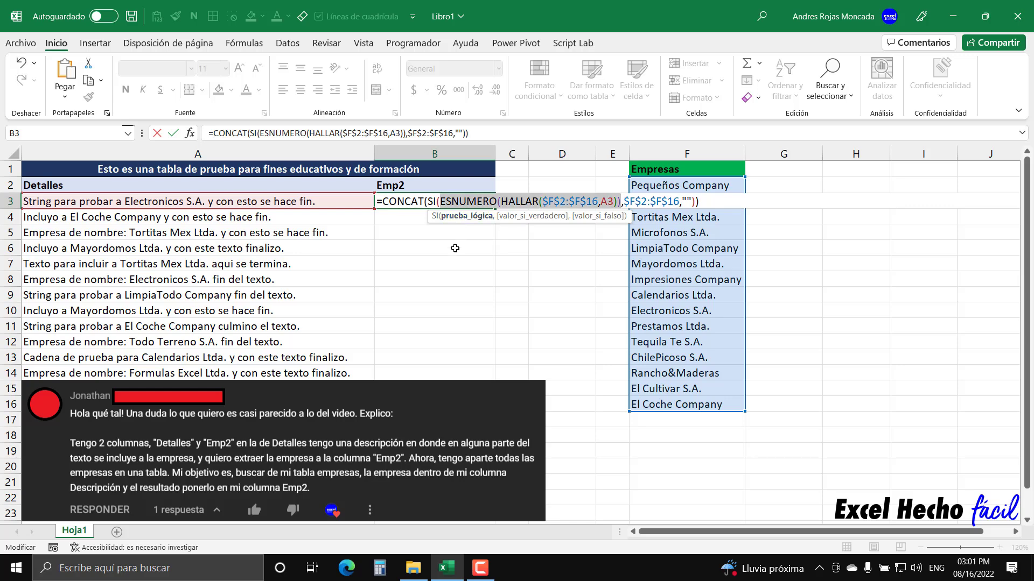
key("F9")
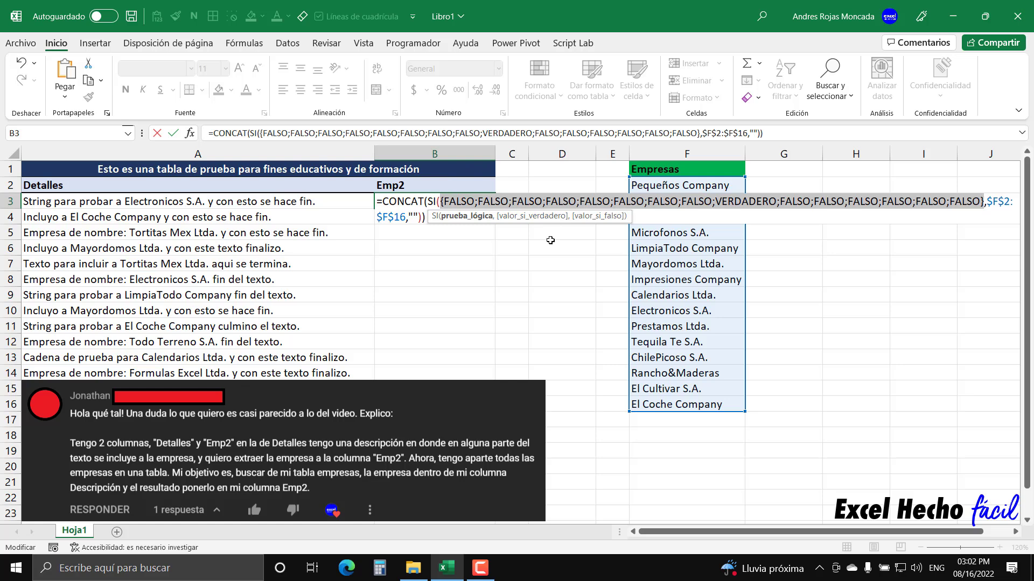
key("ctrl+z")
key("End")
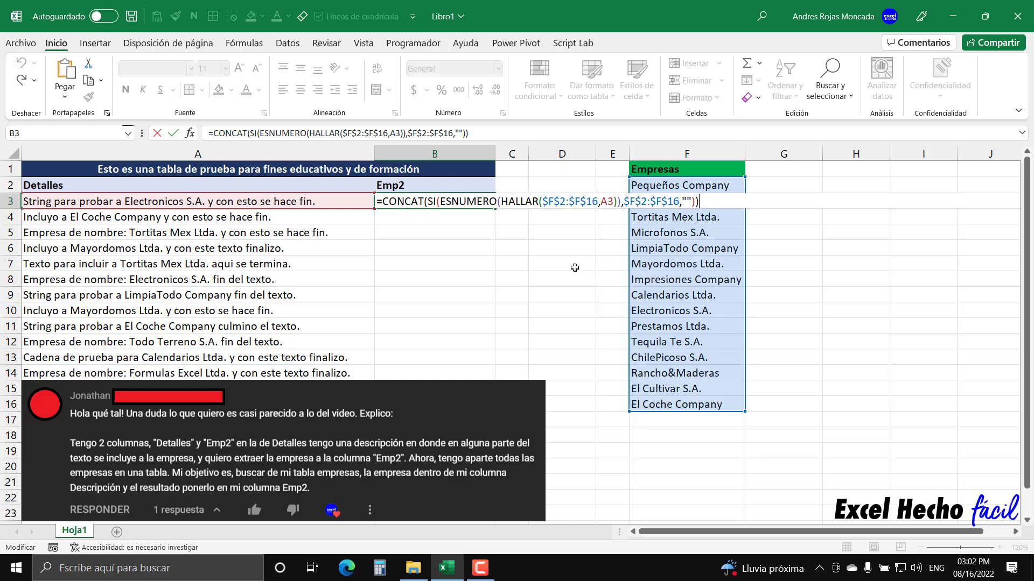
key("ctrl+shift+Return")
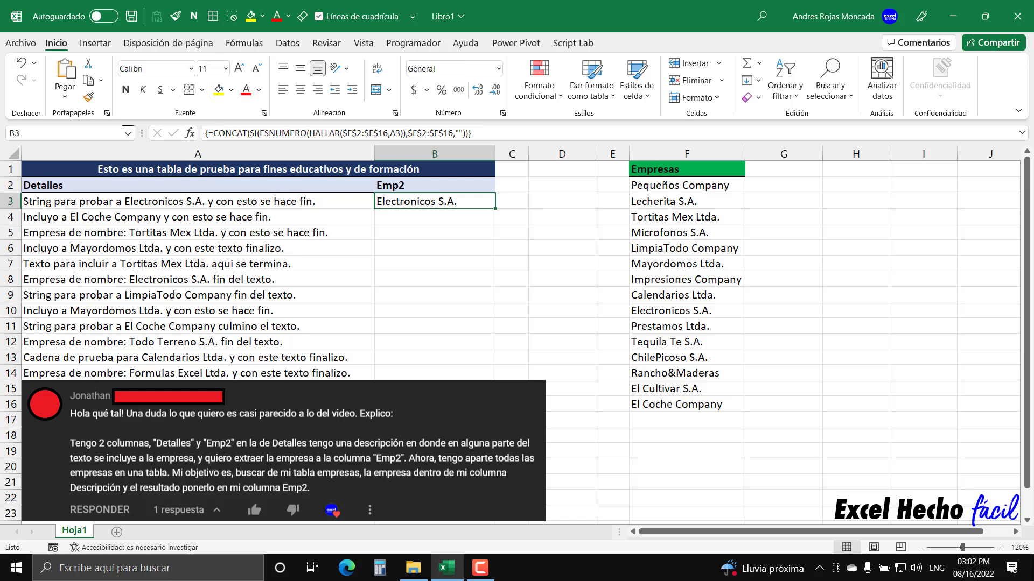
- Shrink the comment screenshot and fill B3's CONCAT formula down to B16
left_click(484, 398)
mouse_move(545, 380)
left_mouse_down()
mouse_move(507, 420)
mouse_move(370, 472)
left_mouse_up()
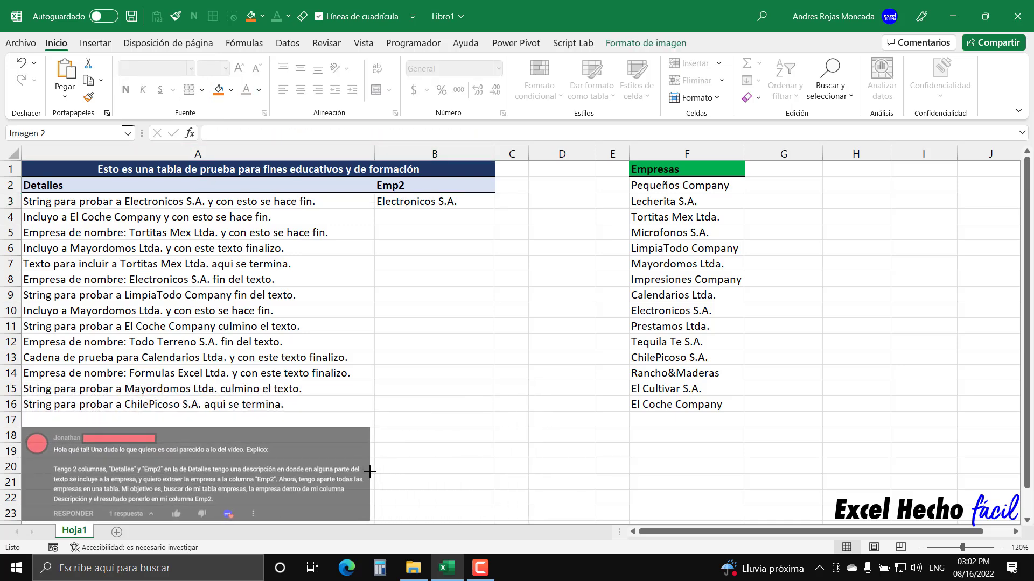
left_click(432, 206)
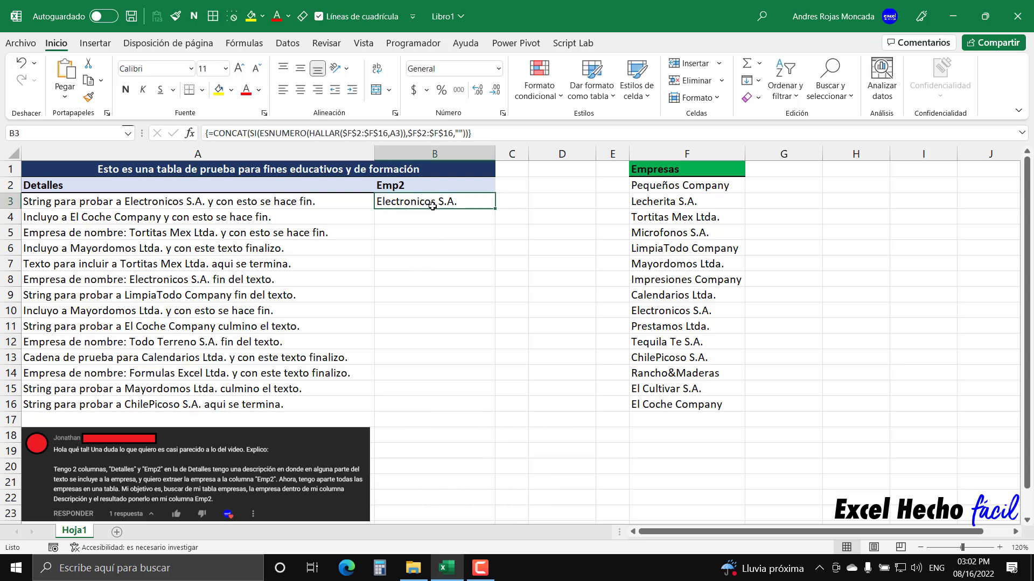
left_click_drag(494, 209, 479, 413)
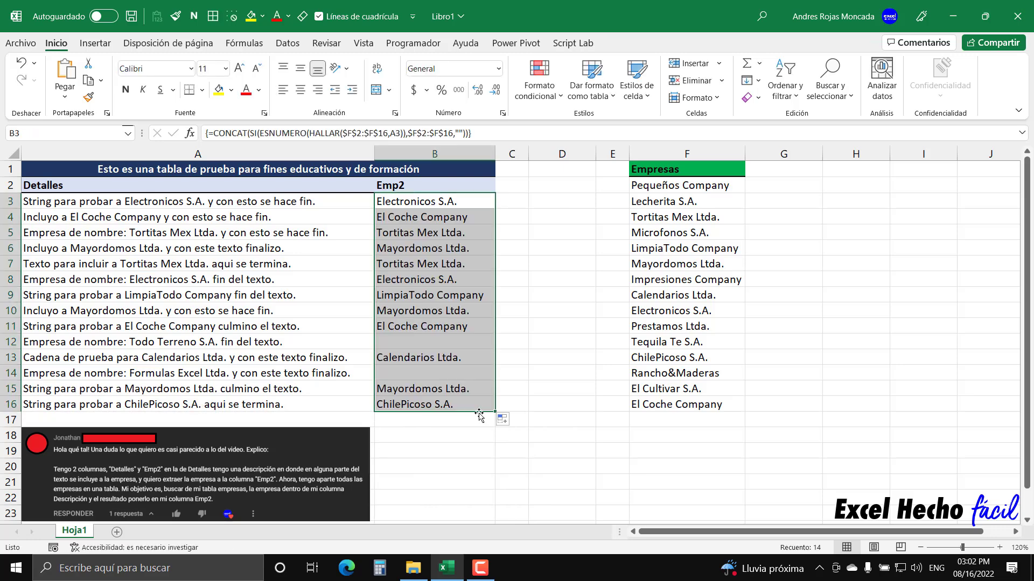
- Inspect the copied formulas in B4–B6 and the blank B12 beside its A12 description
left_click(432, 219)
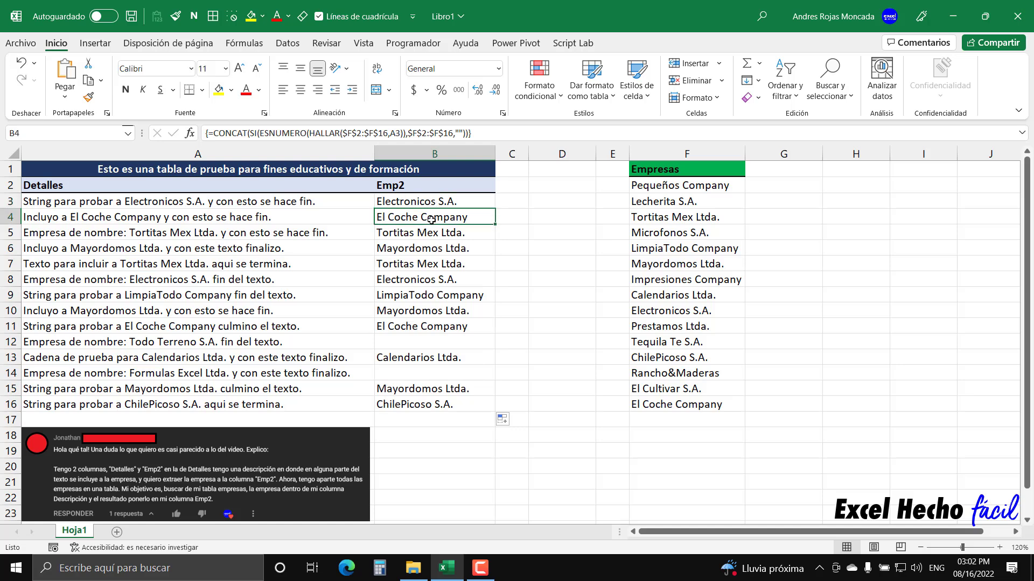
left_click(430, 233)
left_click(430, 248)
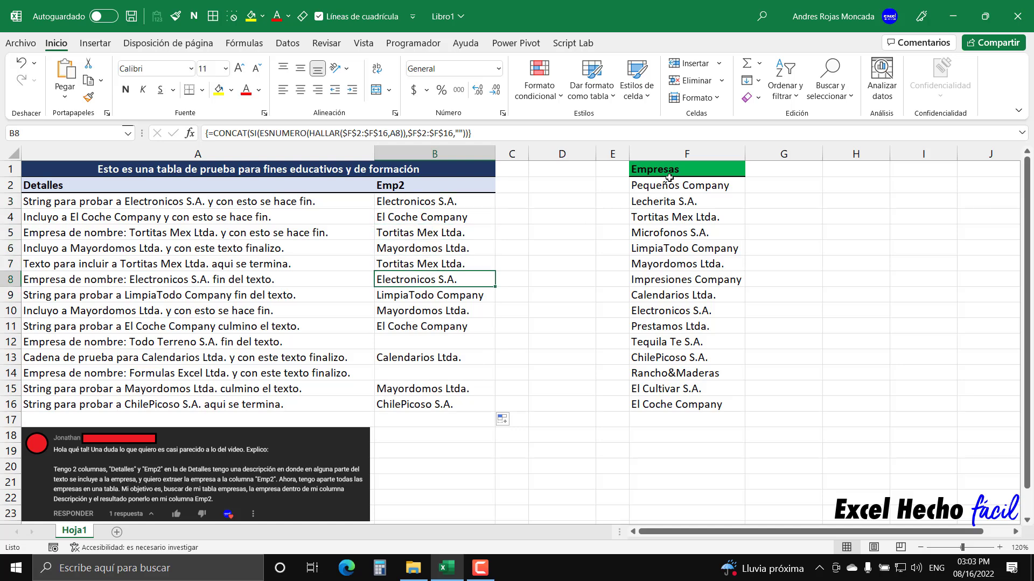
left_click_drag(669, 181, 667, 409)
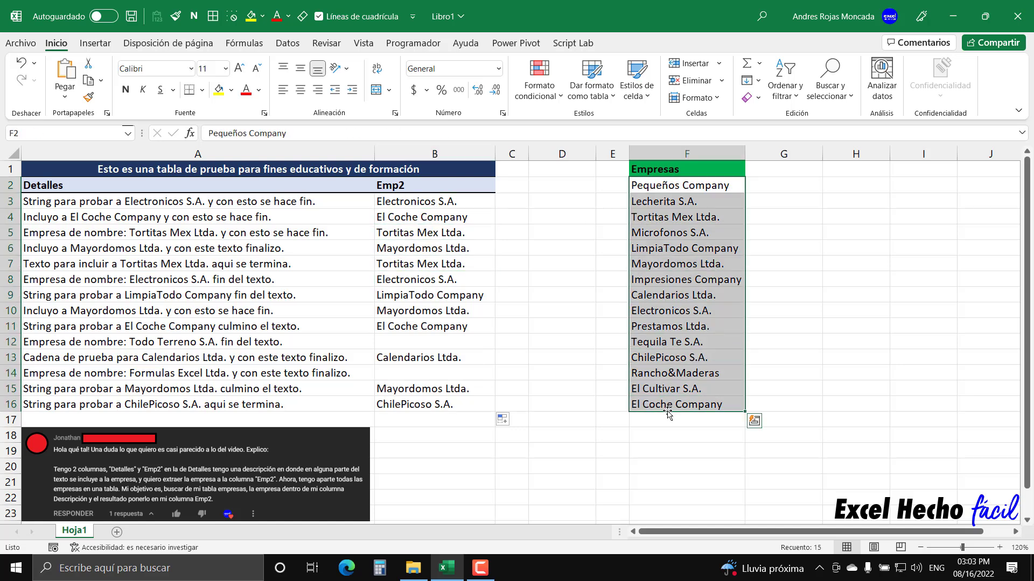
left_click(451, 338)
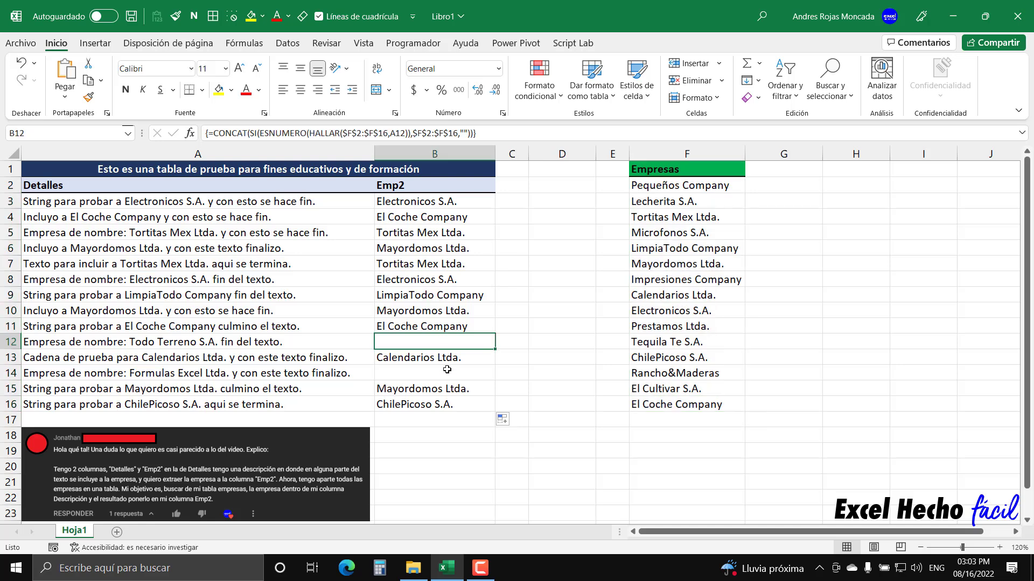
left_click(254, 342)
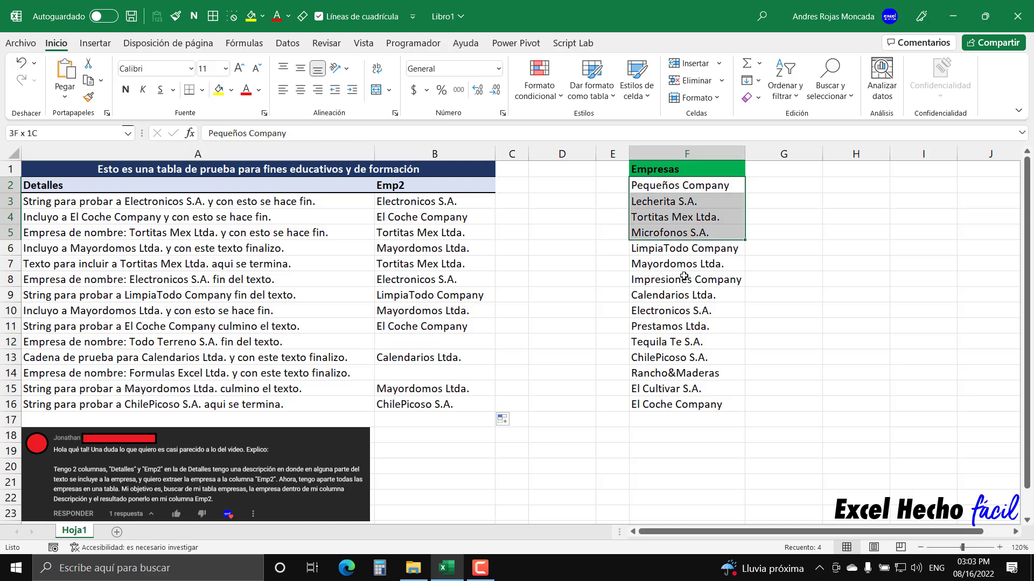
- Recheck the blank results in B12 and B14 against the company list F2:F16
left_click_drag(683, 187, 680, 399)
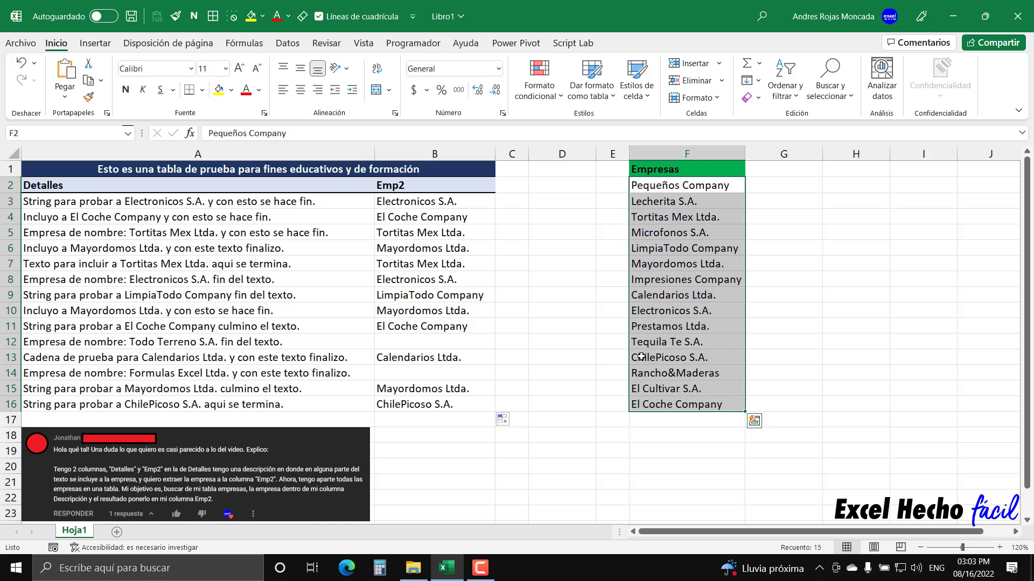
left_click(467, 344)
left_click(464, 376)
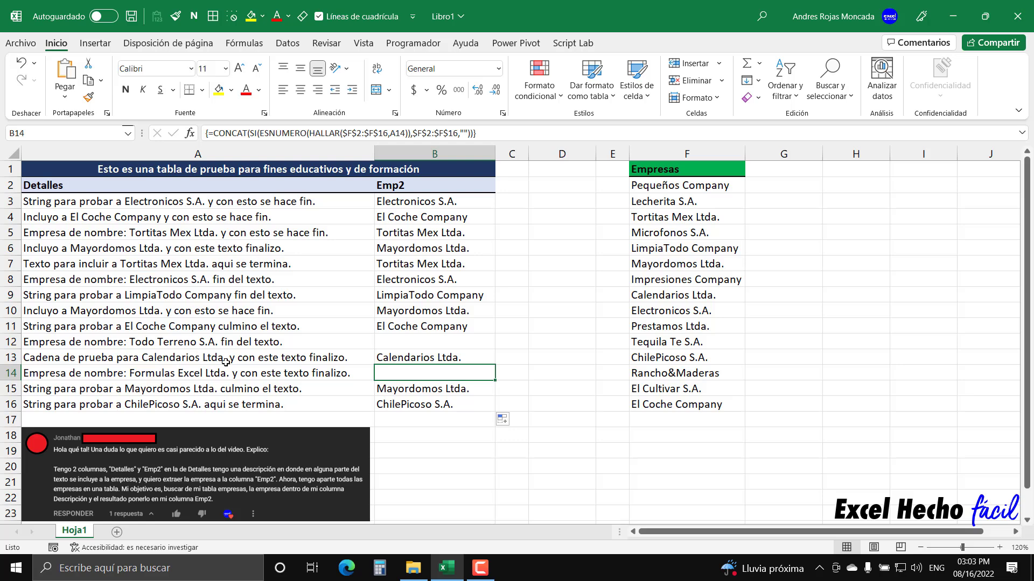
left_click(465, 341)
left_click(478, 371)
left_click_drag(714, 184, 689, 404)
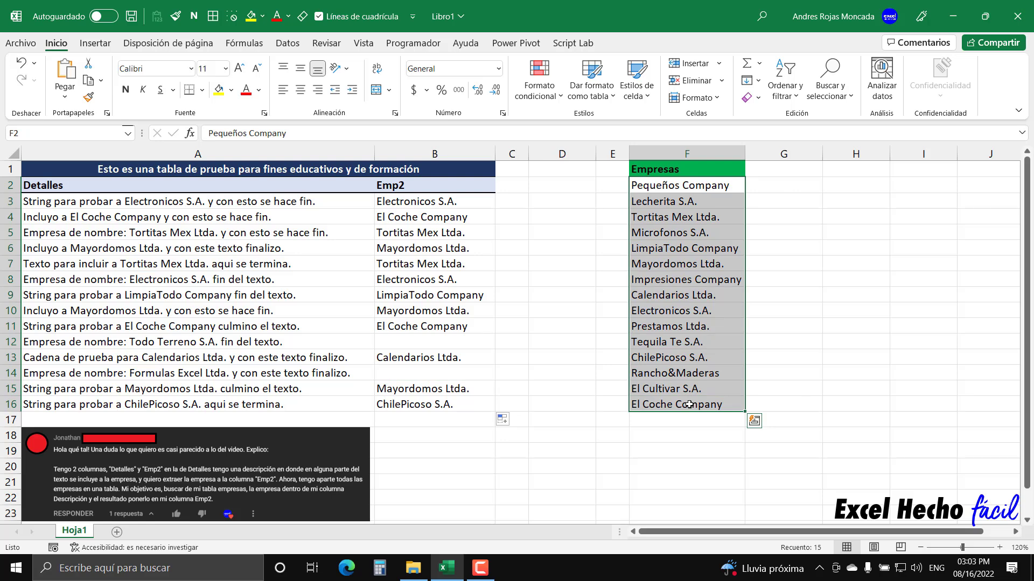
left_click(466, 201)
left_click(437, 343)
left_click(439, 374)
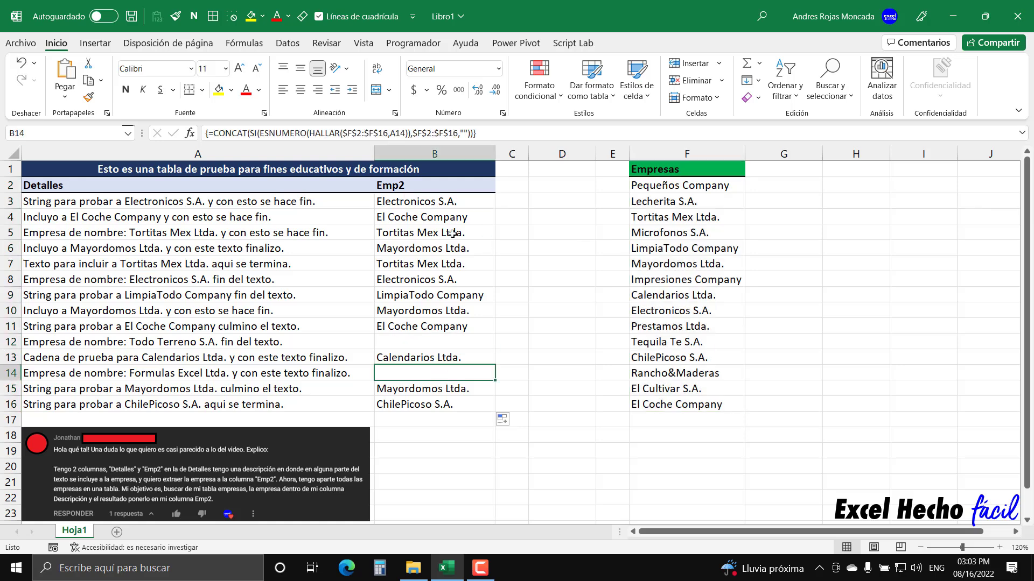
left_click(452, 204)
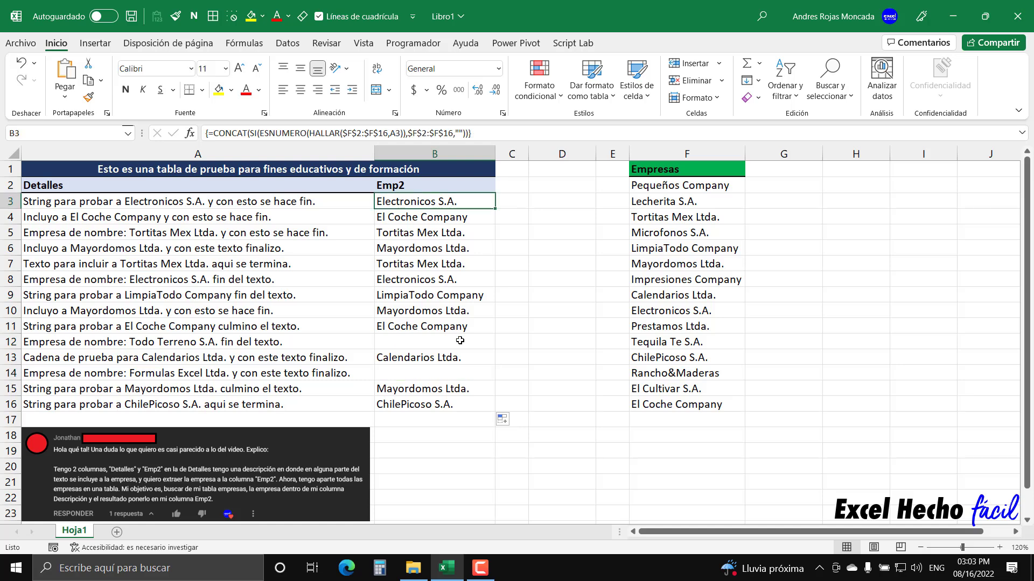
- Wrap B3's CONCAT lookup in SI so an empty result shows "No se encuentra" instead
key("F2")
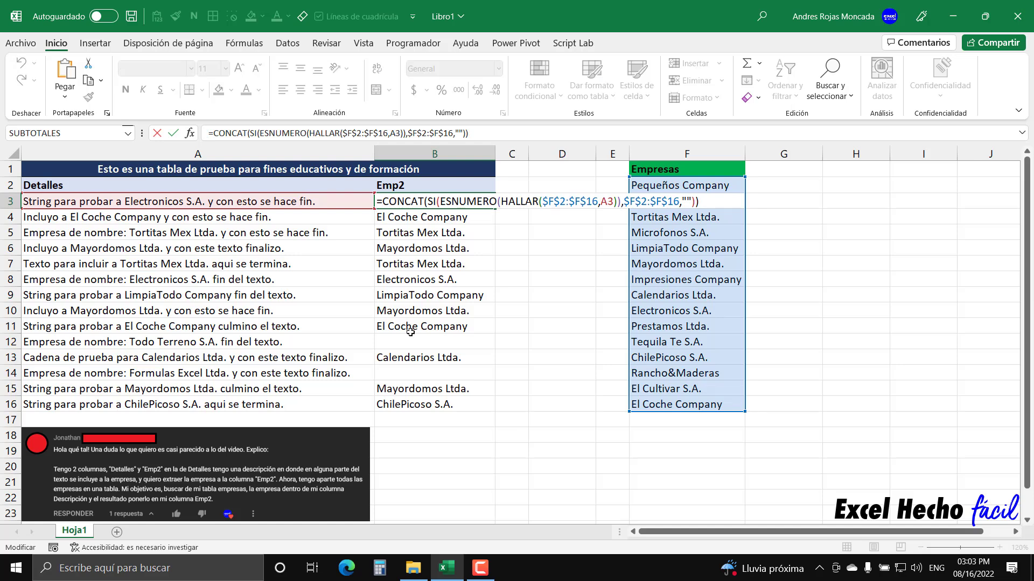
type("SI(")
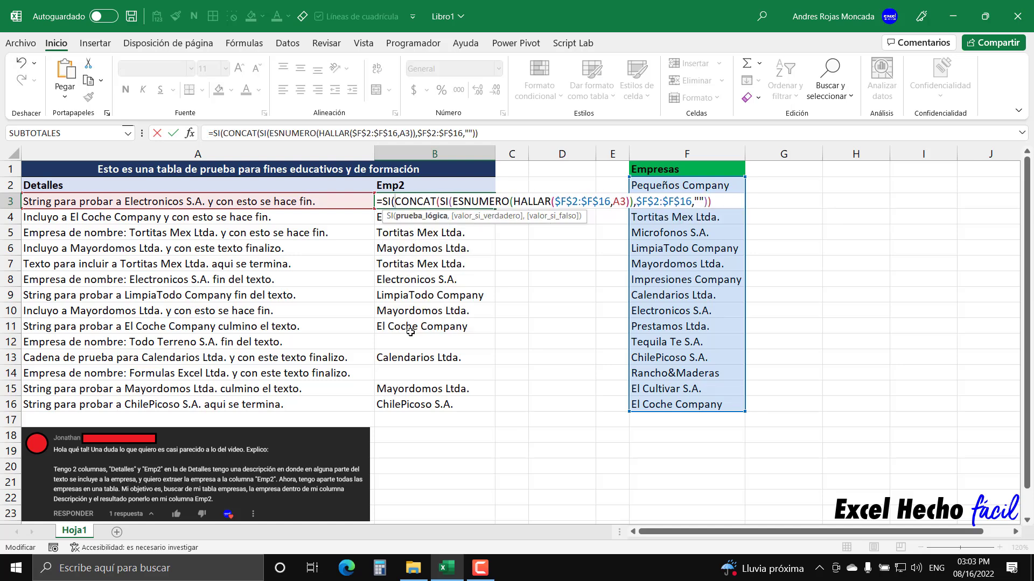
left_click(409, 218)
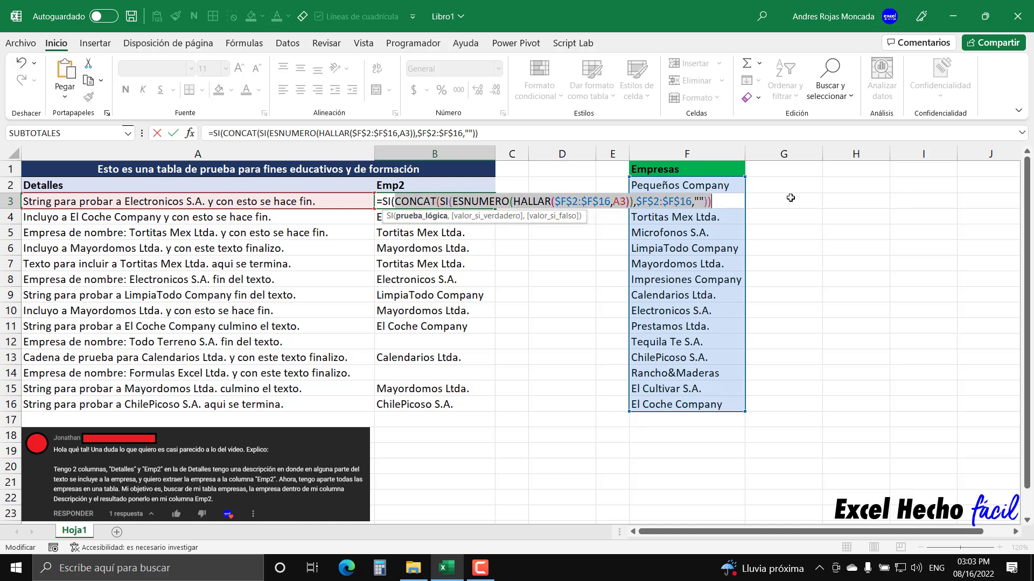
left_click(719, 201)
type("=")
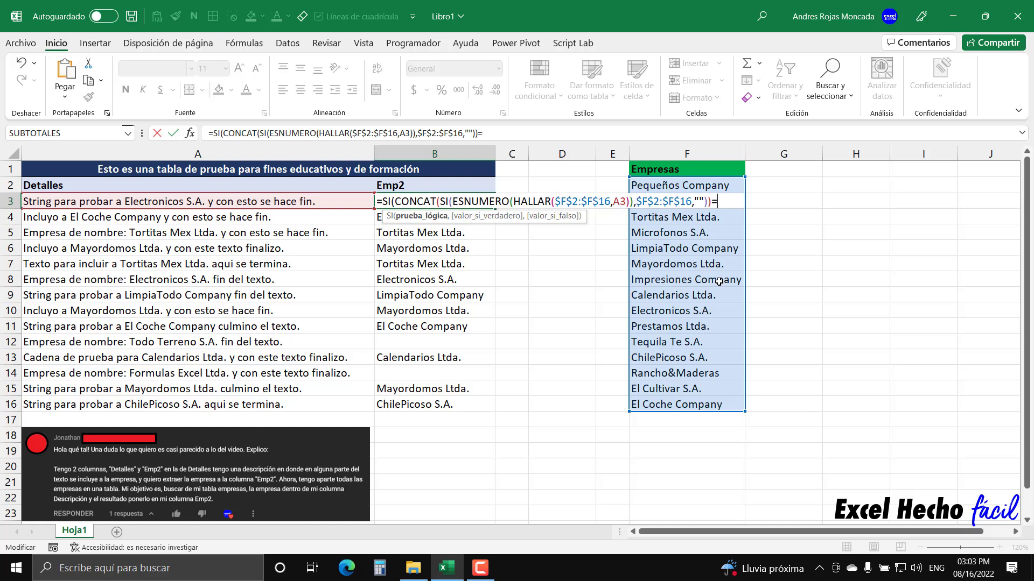
type("\"\"")
type(",")
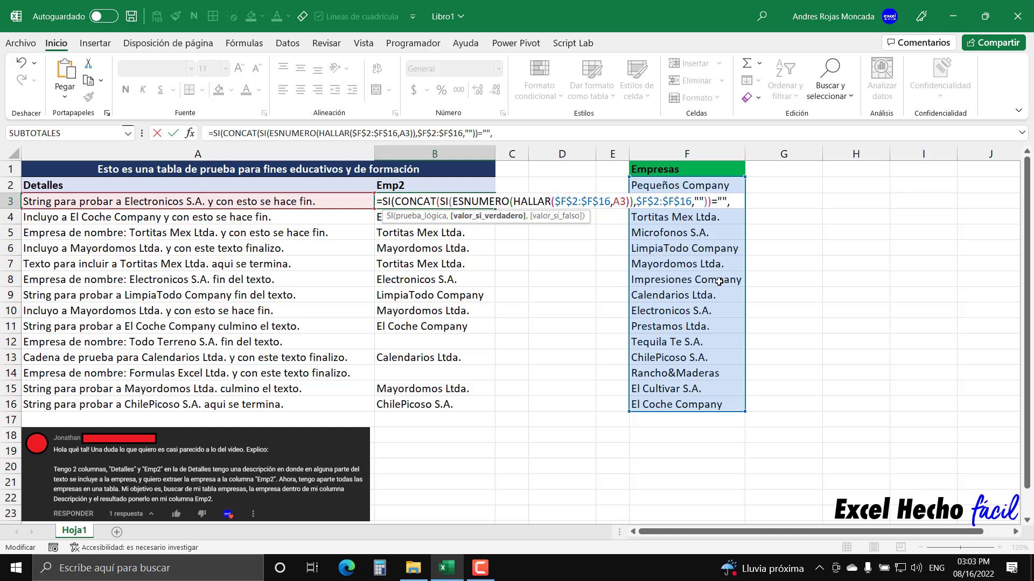
type("\"No")
type(" se enc")
type("uentra")
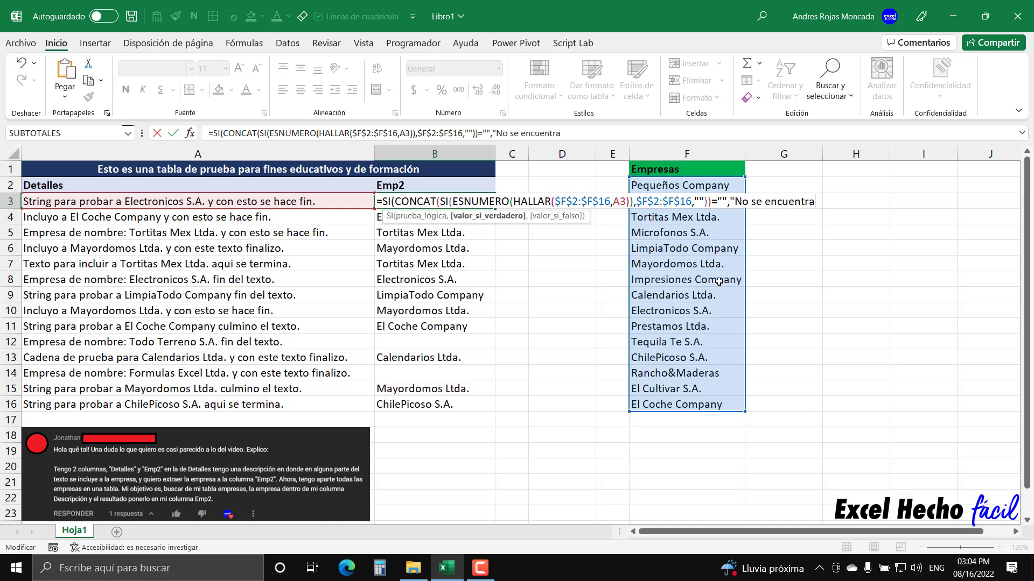
type("\"")
type(",")
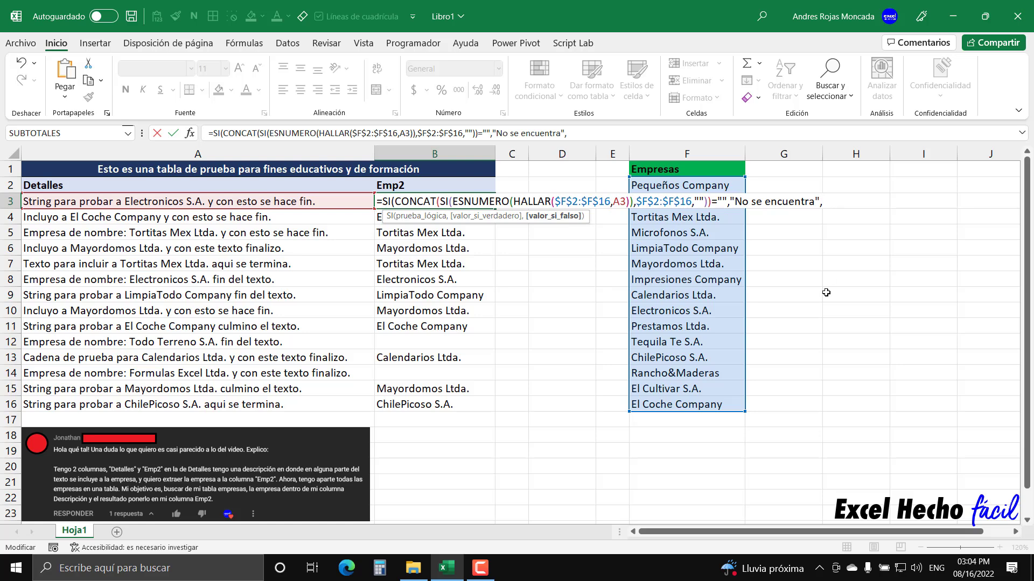
type("CONCAT(SI(ESNUMERO(HALLAR($F$2:$F$16,A3)),$F$2:$F$16,\"\"))")
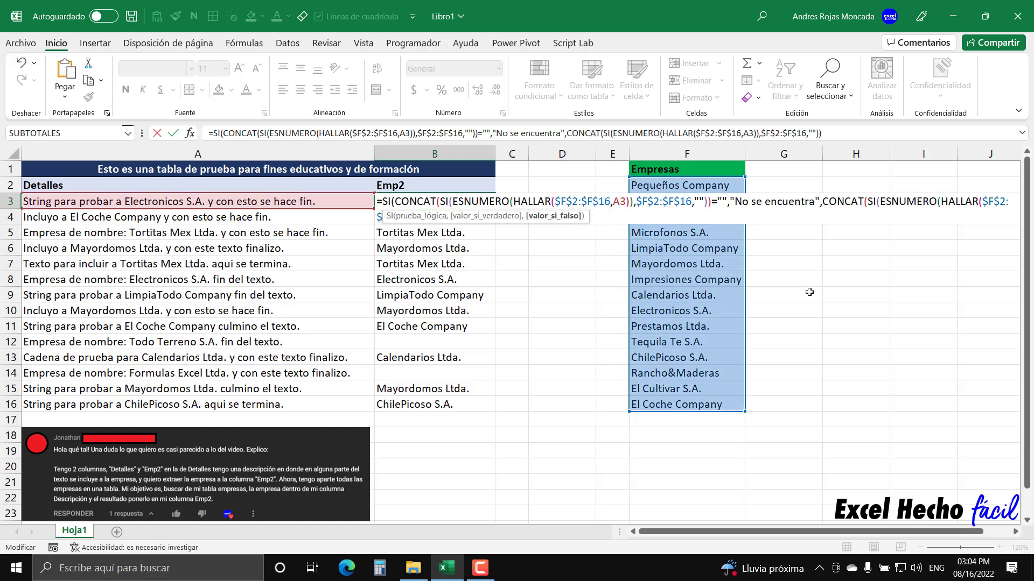
left_click_drag(580, 220, 579, 278)
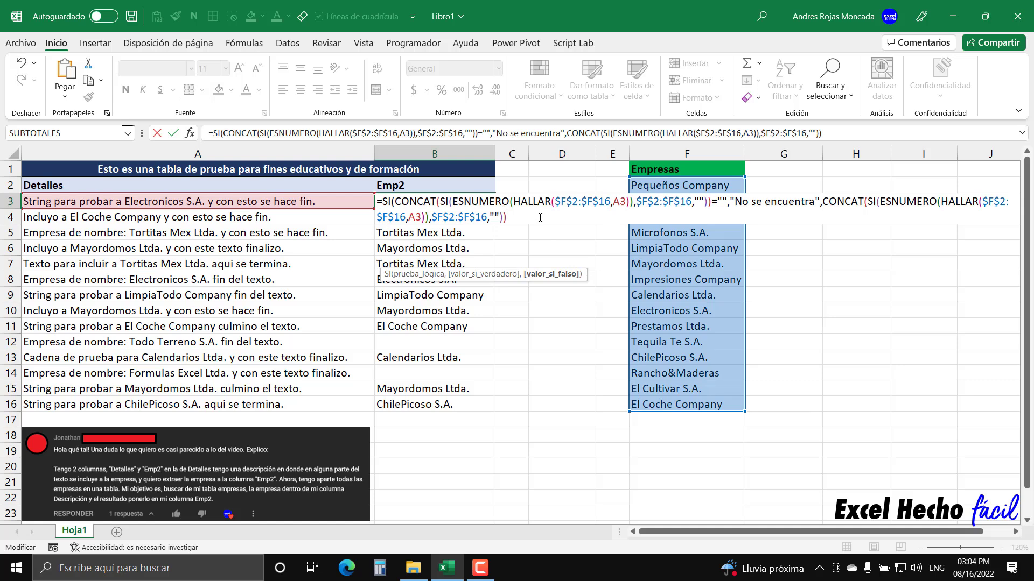
- Close the SI formula, enter it as an array formula in B3 and fill it down to B16
type(")")
key("ctrl+shift+Return")
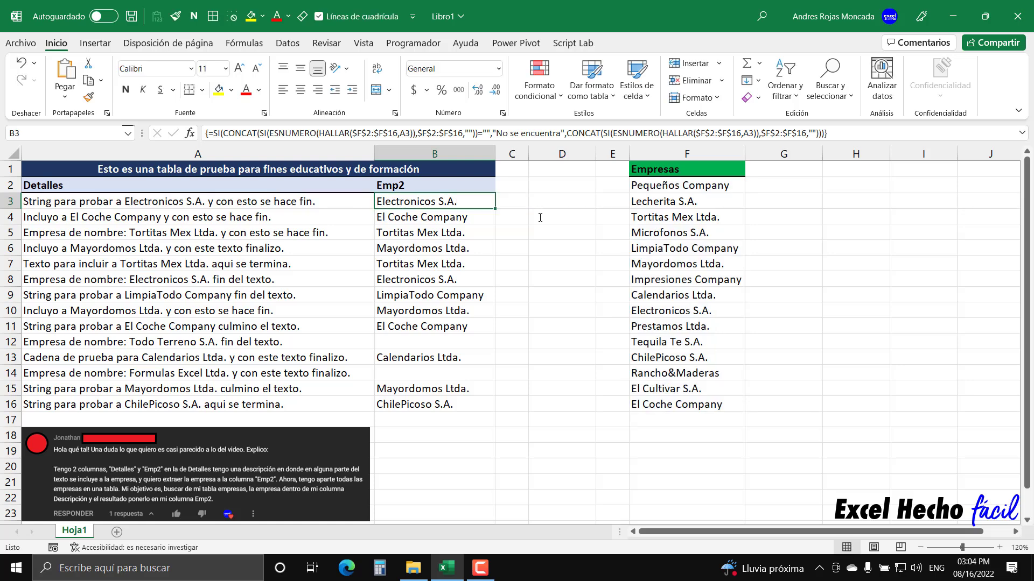
double_click(494, 208)
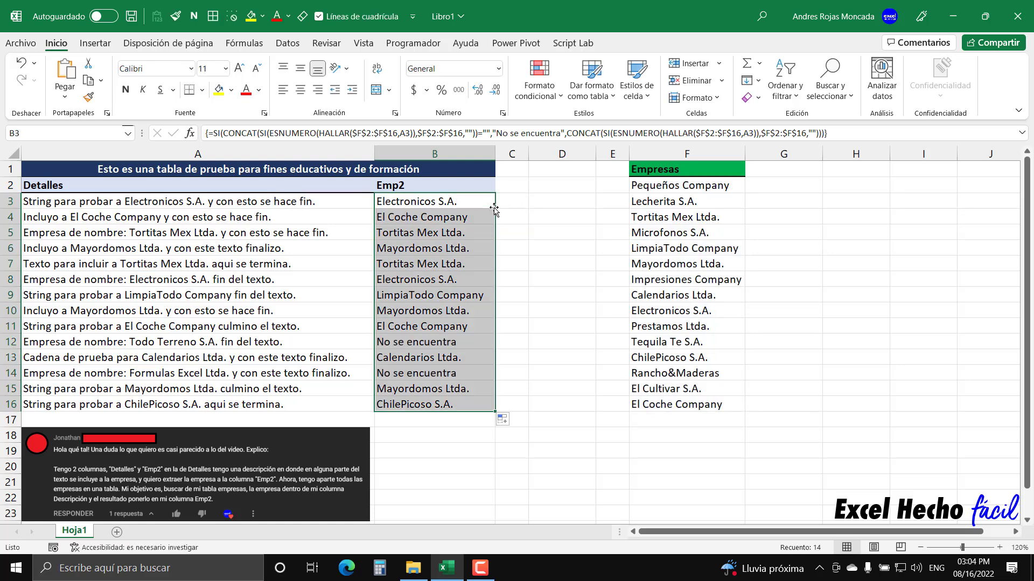
- Shade the two "No se encuentra" cells, B12 and B14, yellow
left_click(455, 341)
left_click(453, 372, "ctrl")
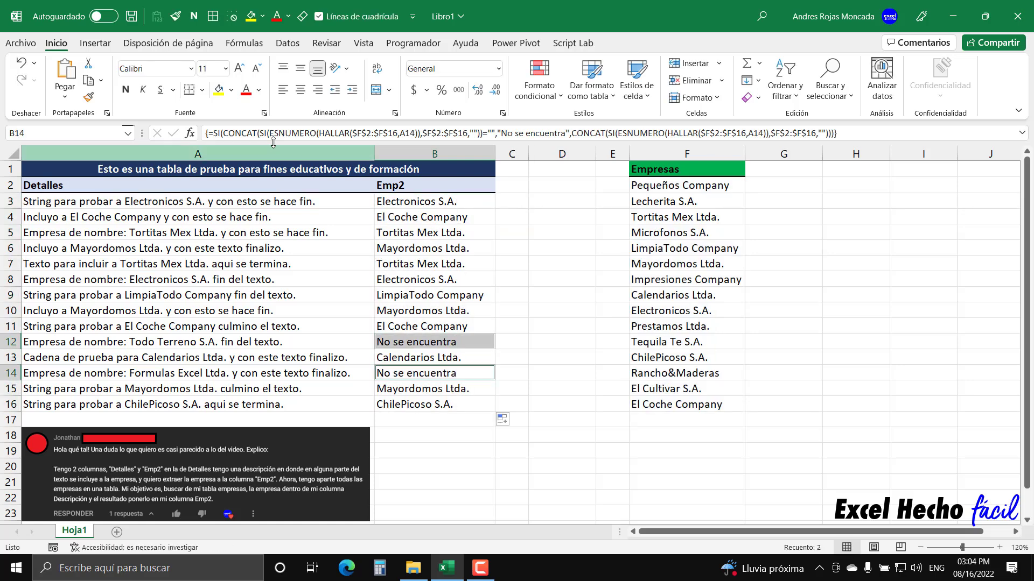
left_click(218, 90)
- Select the found company names in B3:B11, B13 and the remaining found rows
left_click(633, 446)
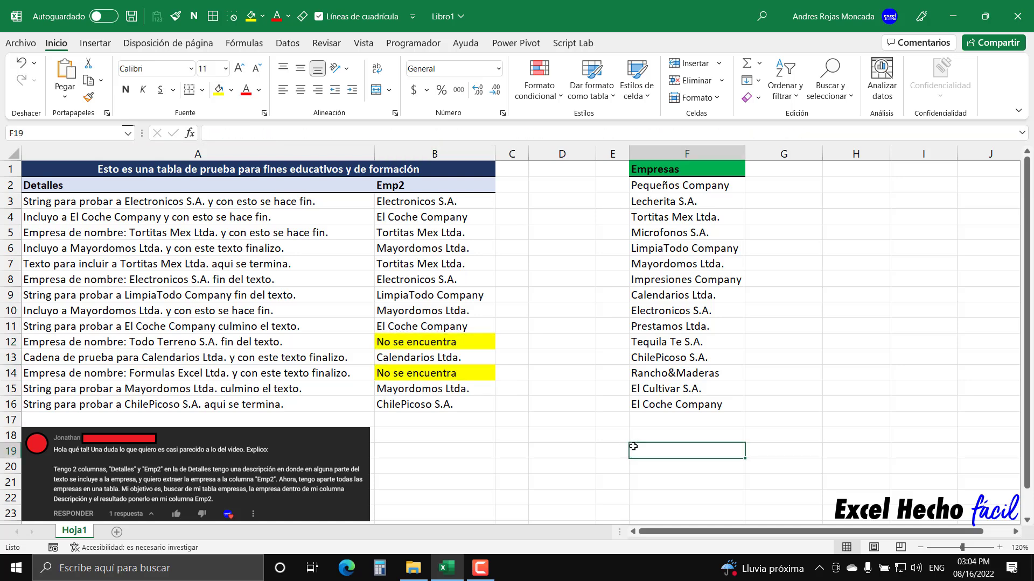
left_click_drag(471, 209, 462, 326)
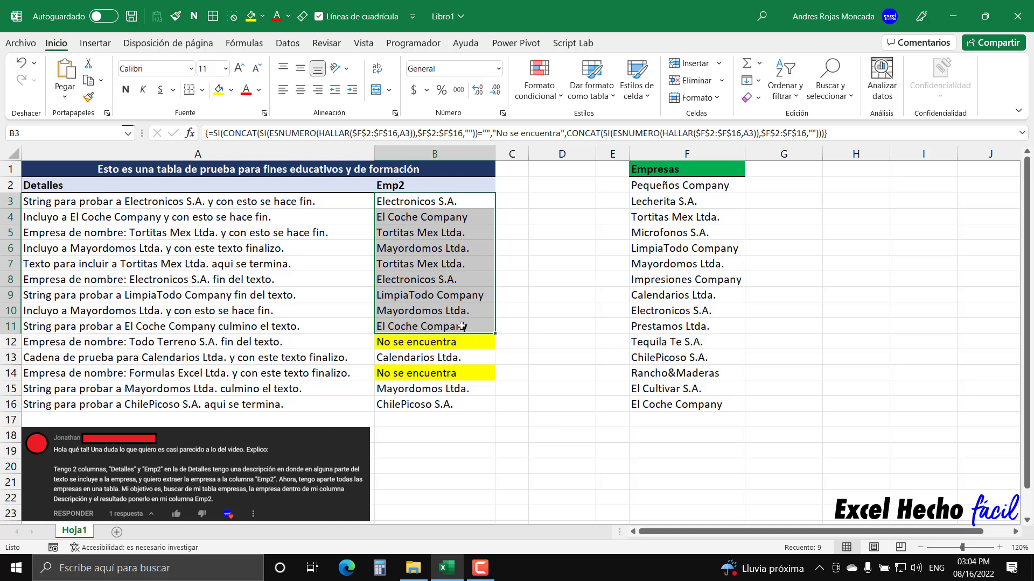
left_click(461, 358, "ctrl")
mouse_move(461, 388)
left_mouse_down()
mouse_move(462, 418)
mouse_move(463, 407)
left_mouse_up()
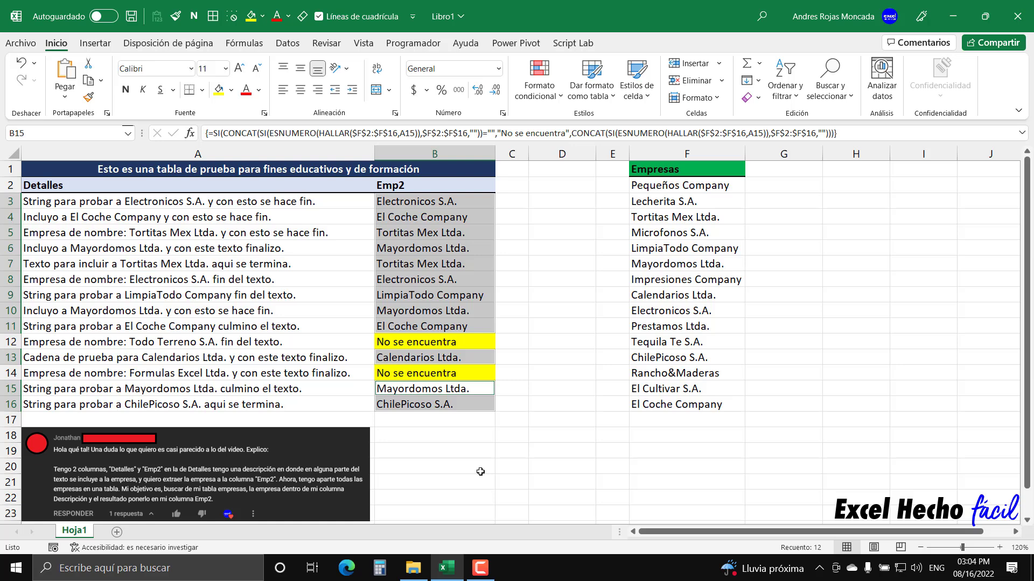
left_click(691, 169)
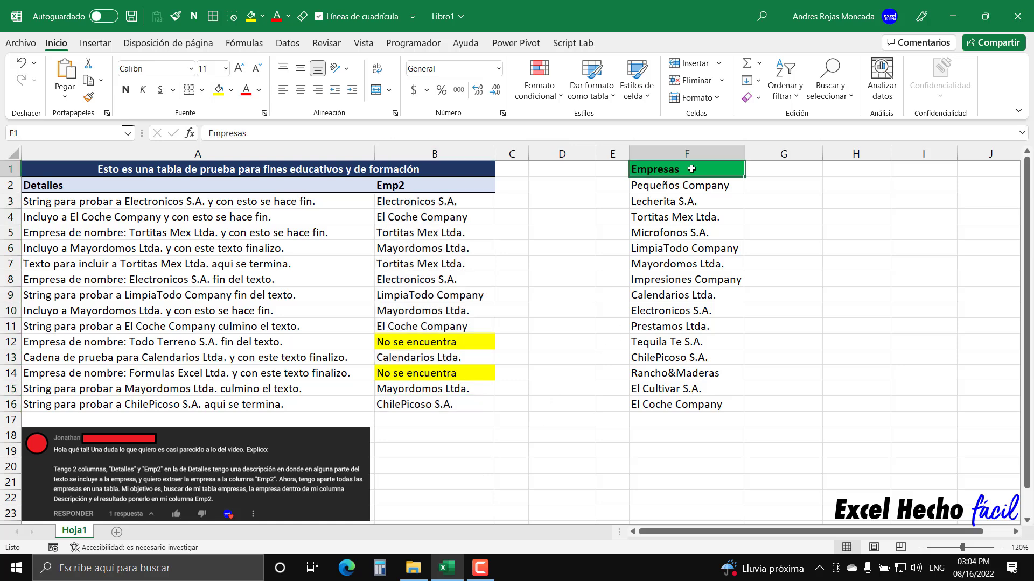
left_click_drag(691, 169, 687, 405)
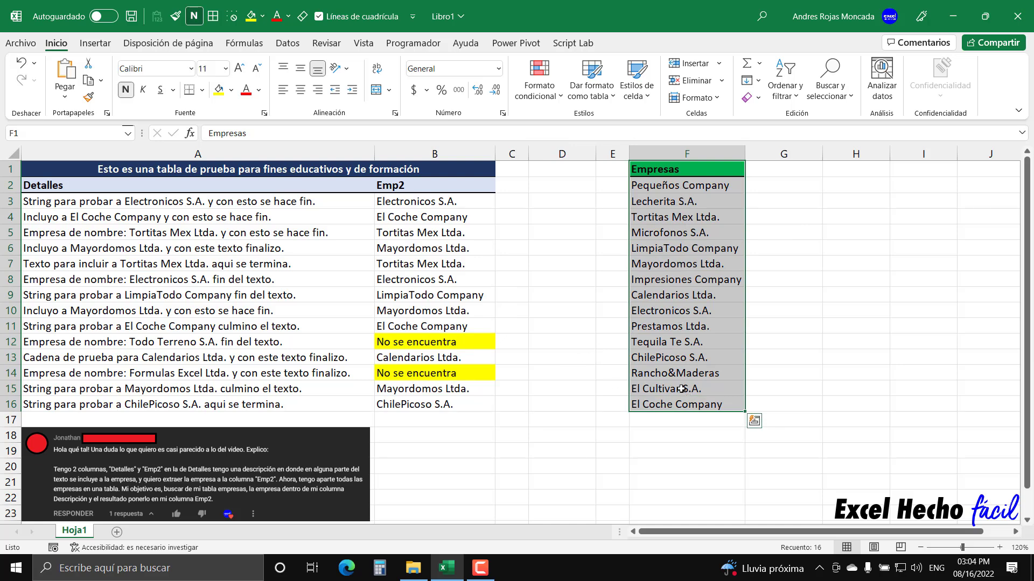
mouse_move(682, 184)
left_mouse_down()
mouse_move(667, 416)
mouse_move(670, 406)
left_mouse_up()
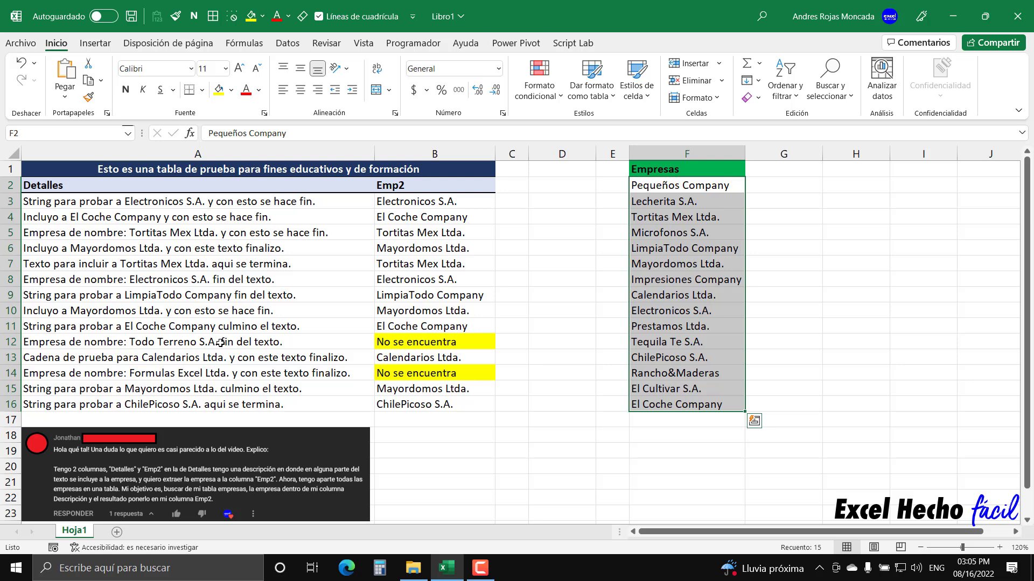
left_click(796, 169)
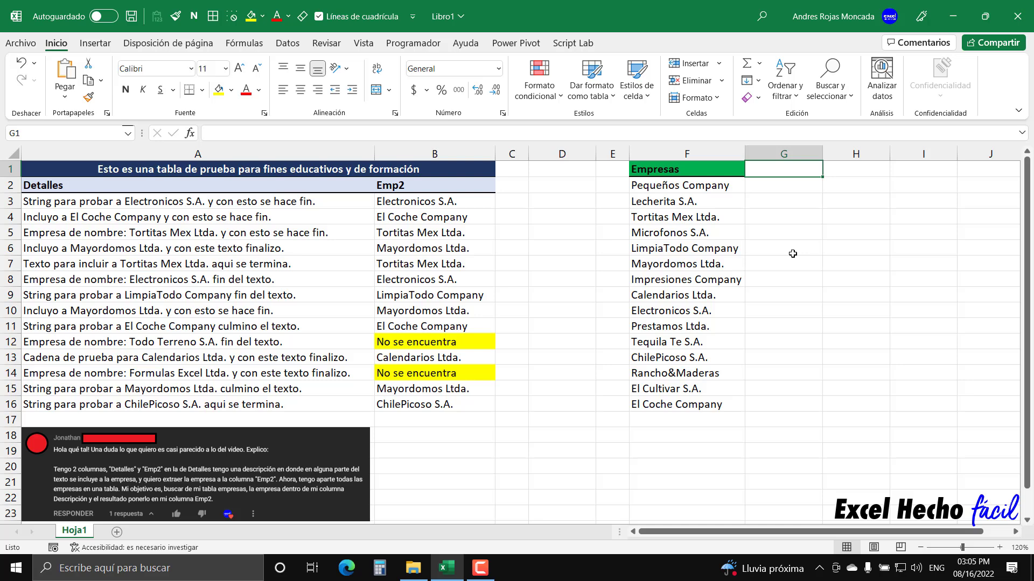
- Enter the header "Comprobacion" in G1
type("Com")
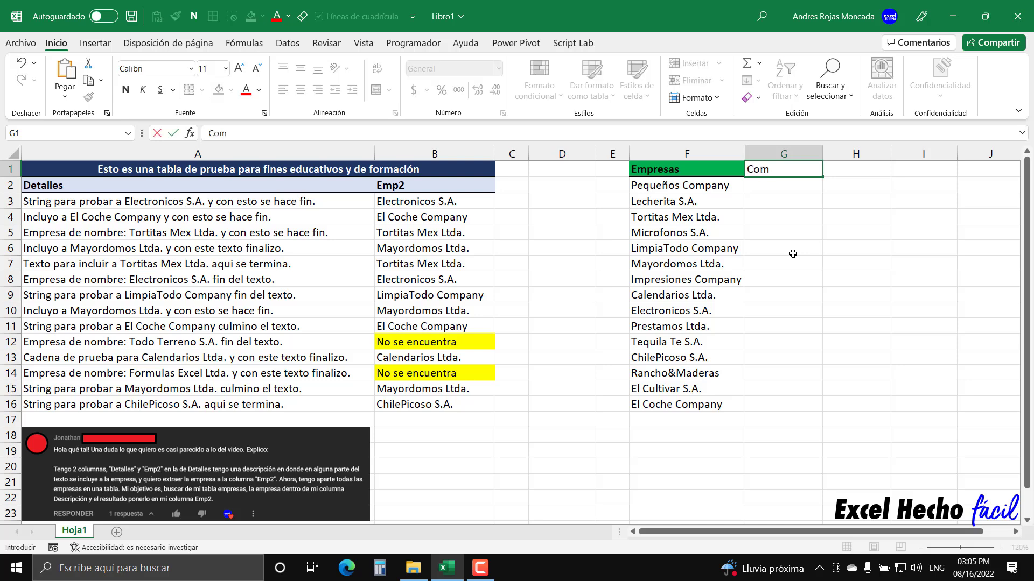
type("prio")
key("BackSpace")
key("BackSpace")
type("o")
type("bac")
key("BackSpace")
key("BackSpace")
key("BackSpace")
type("basc")
key("BackSpace")
key("BackSpace")
type("ion")
key("Return")
- Format the Comprobacion header bold, with dark blue fill, white text and a border
left_click(797, 170)
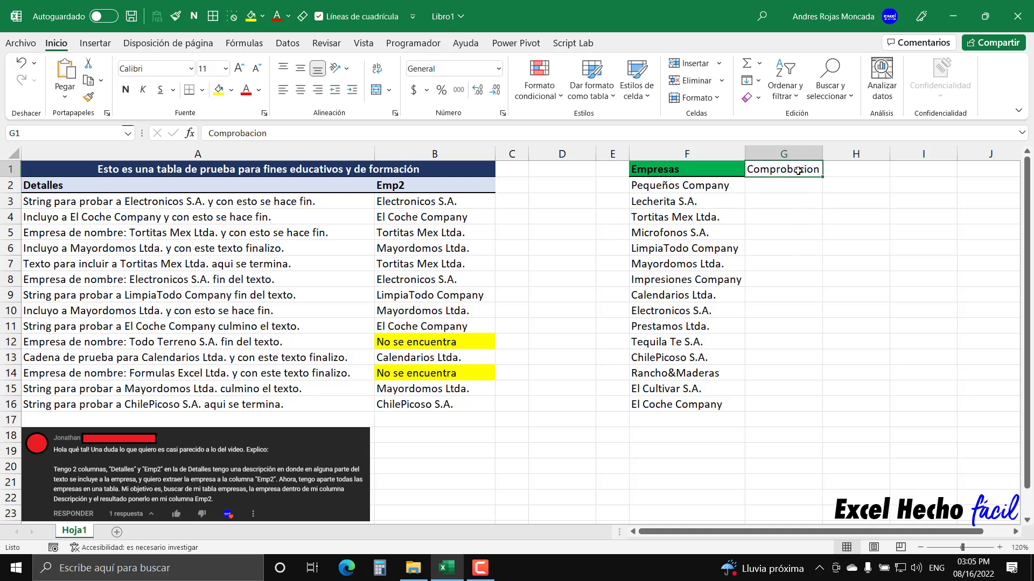
left_click(126, 89)
left_click(230, 90)
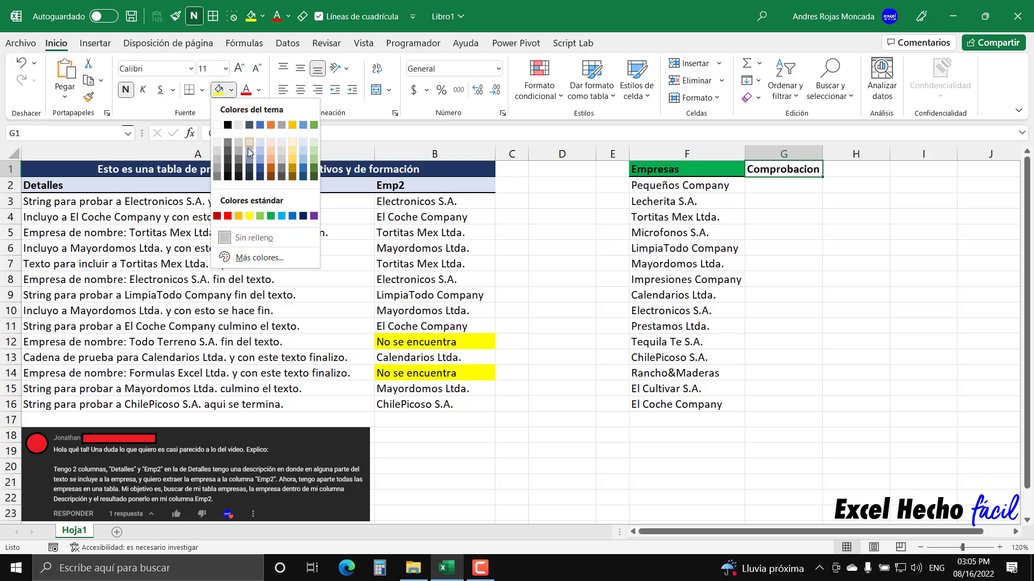
left_click(261, 179)
left_click(258, 90)
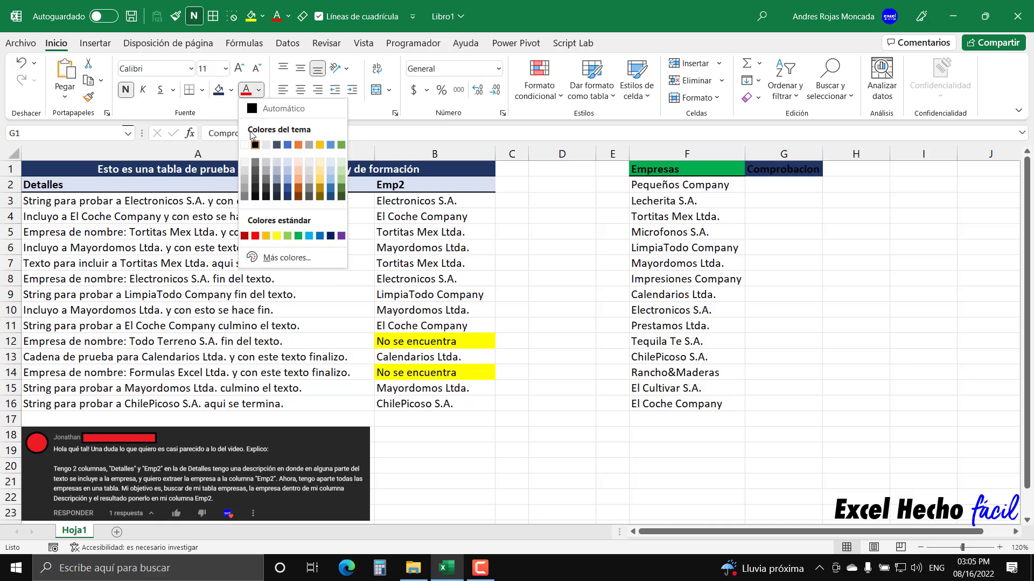
left_click(249, 142)
left_click(781, 183)
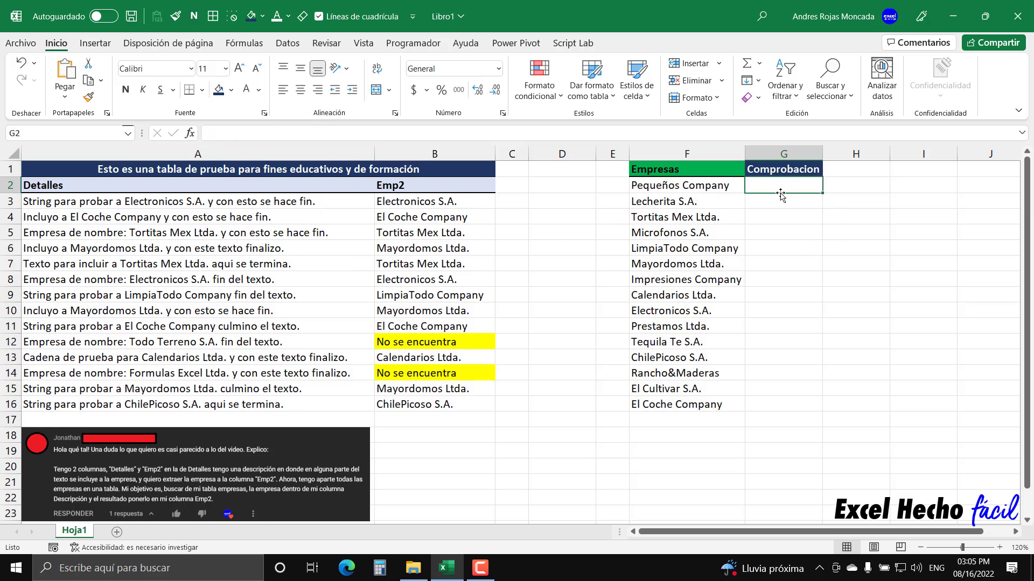
left_click(766, 169)
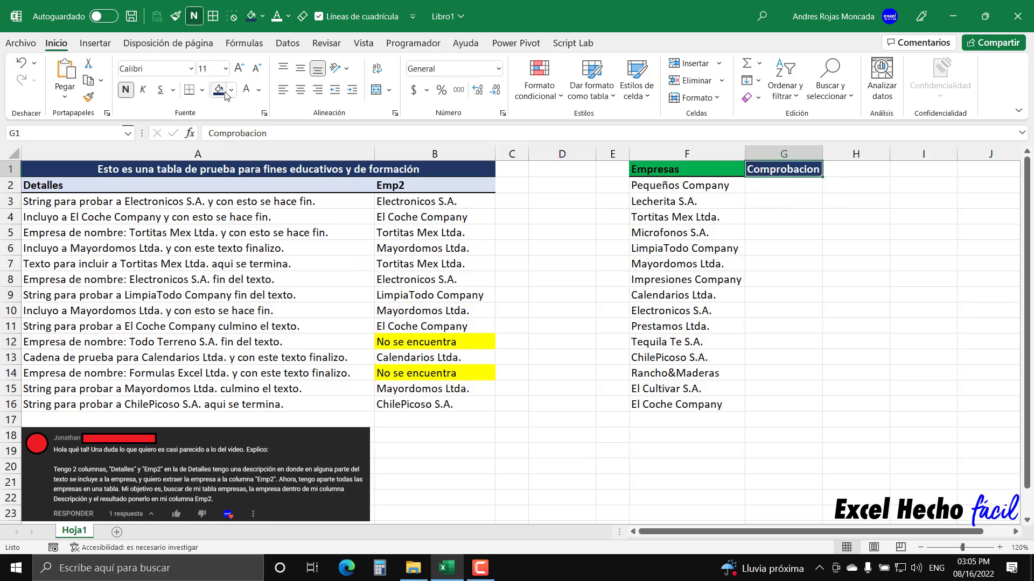
left_click(204, 91)
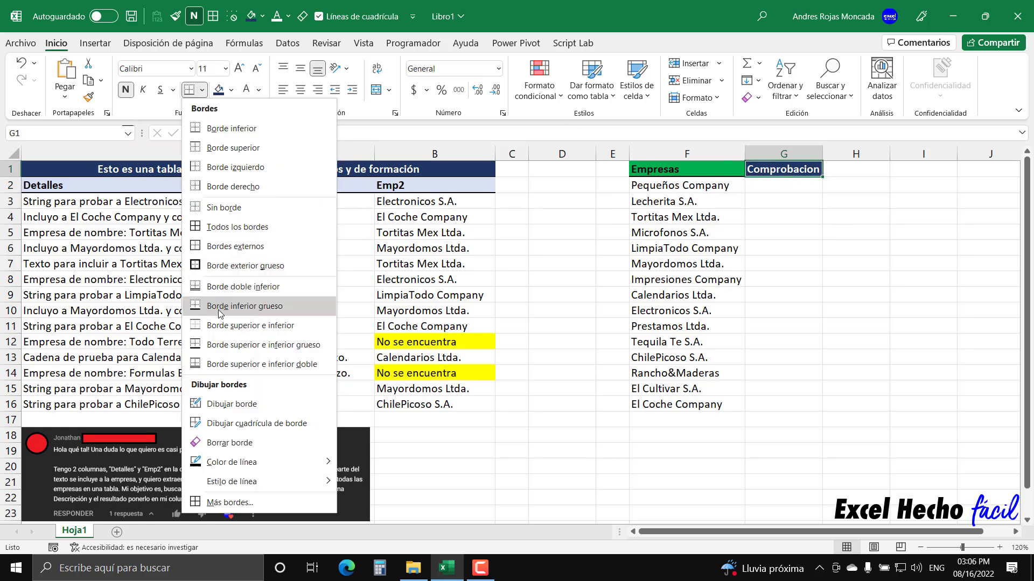
left_click(253, 344)
- Select the company names F2:F16, then G2 for the first check formula
left_click(799, 201)
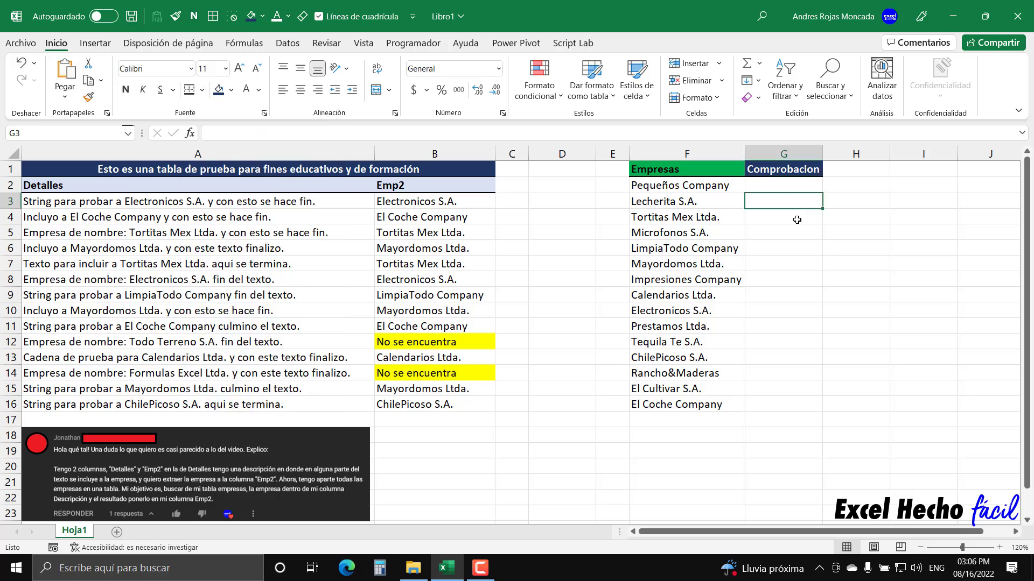
left_click(785, 180)
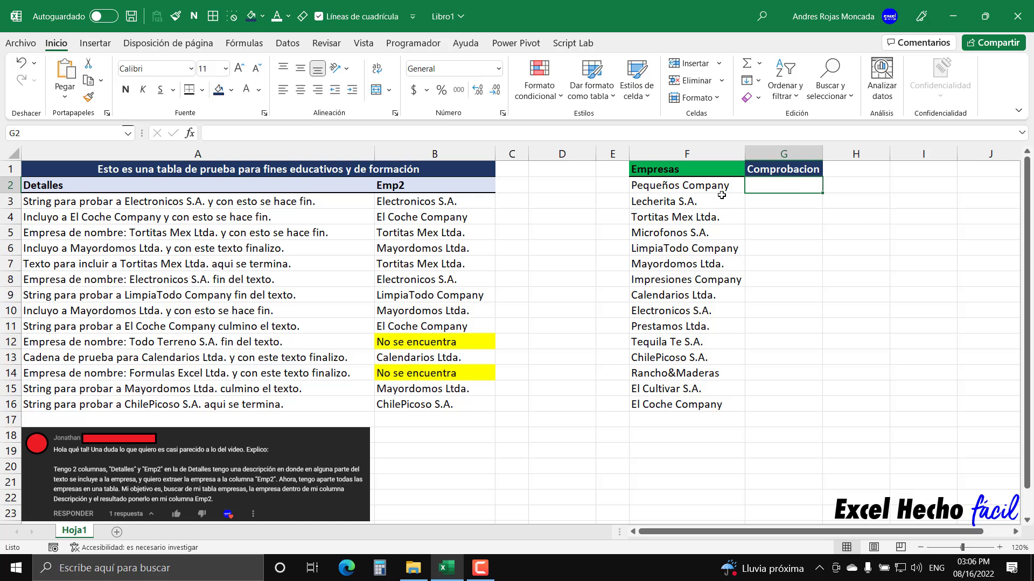
left_click(694, 187)
left_click_drag(693, 186, 685, 401)
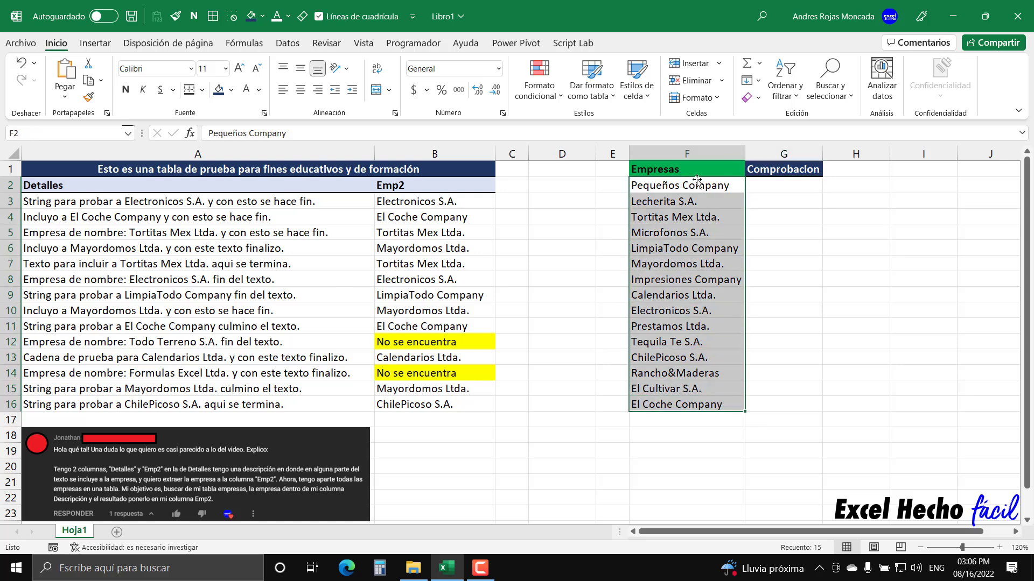
left_click(767, 187)
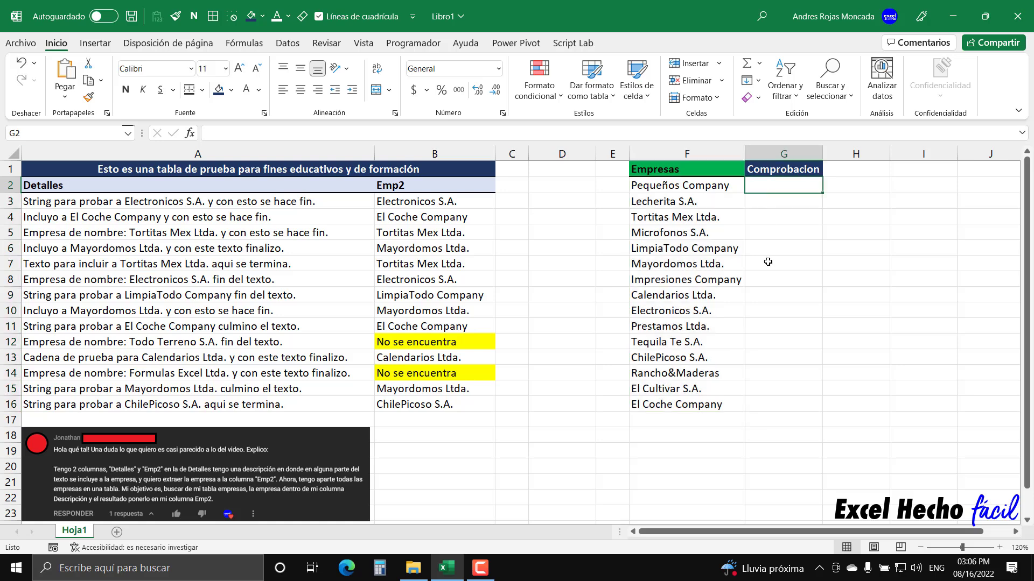
- Build =HALLAR(F2,$A$3:$A$16) in G2 and preview its evaluated results with F9
type("=ha")
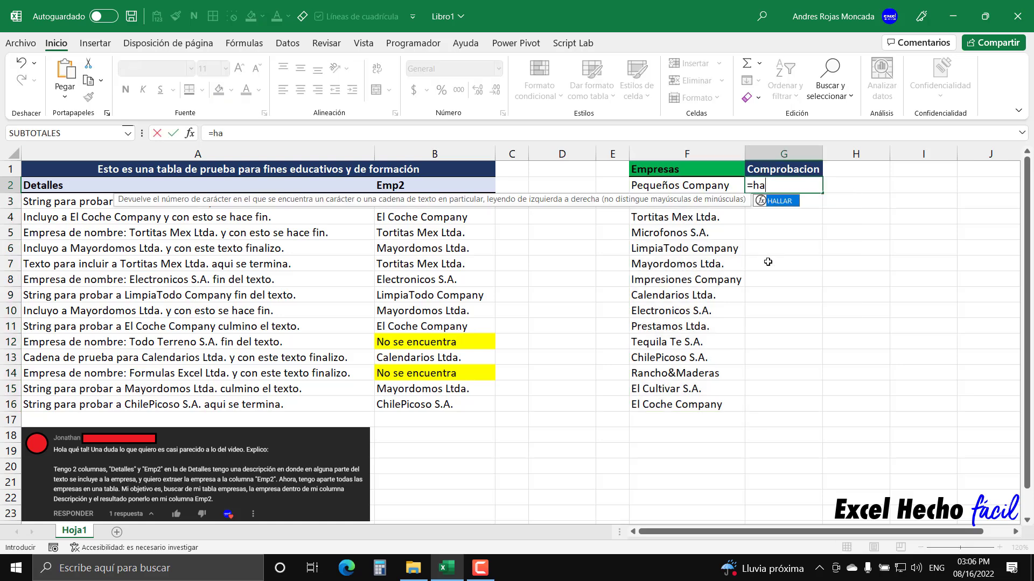
key("Tab")
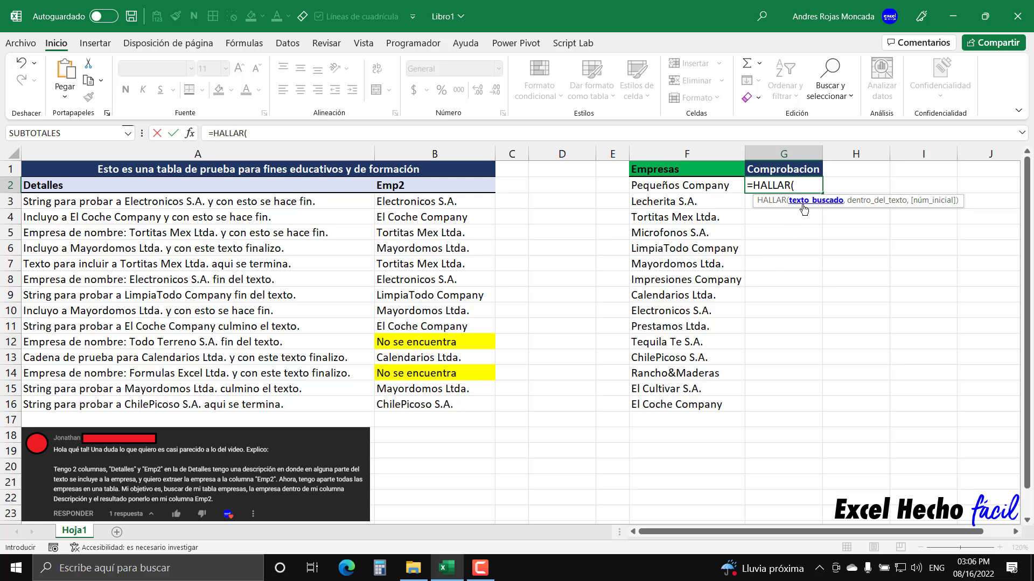
left_click(734, 183)
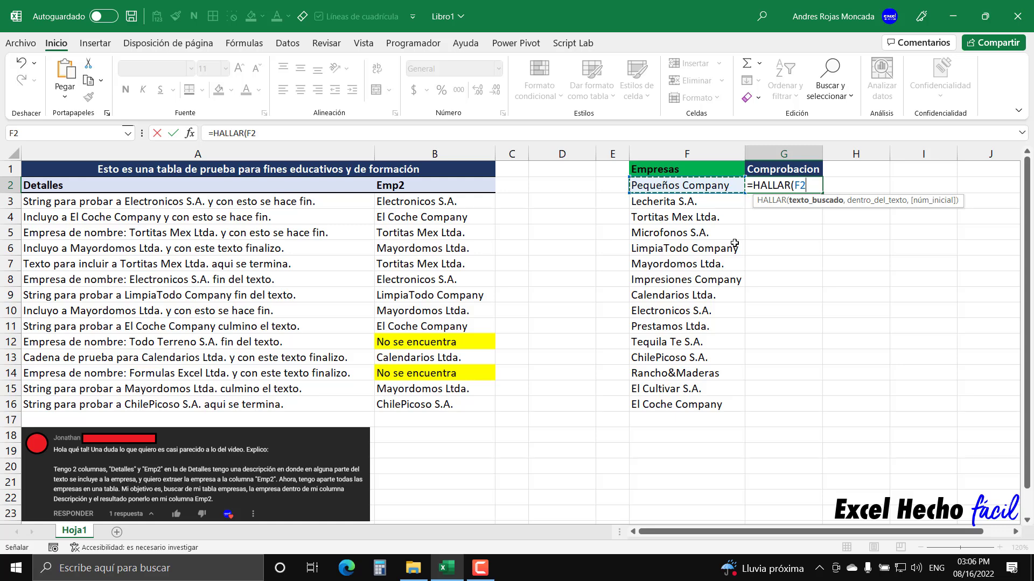
type(",")
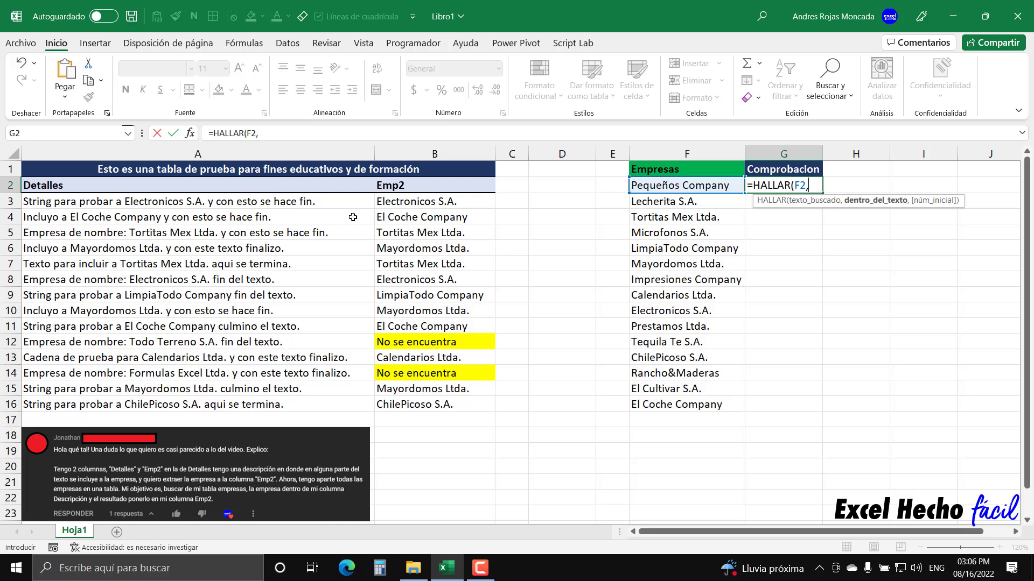
left_click_drag(338, 200, 330, 400)
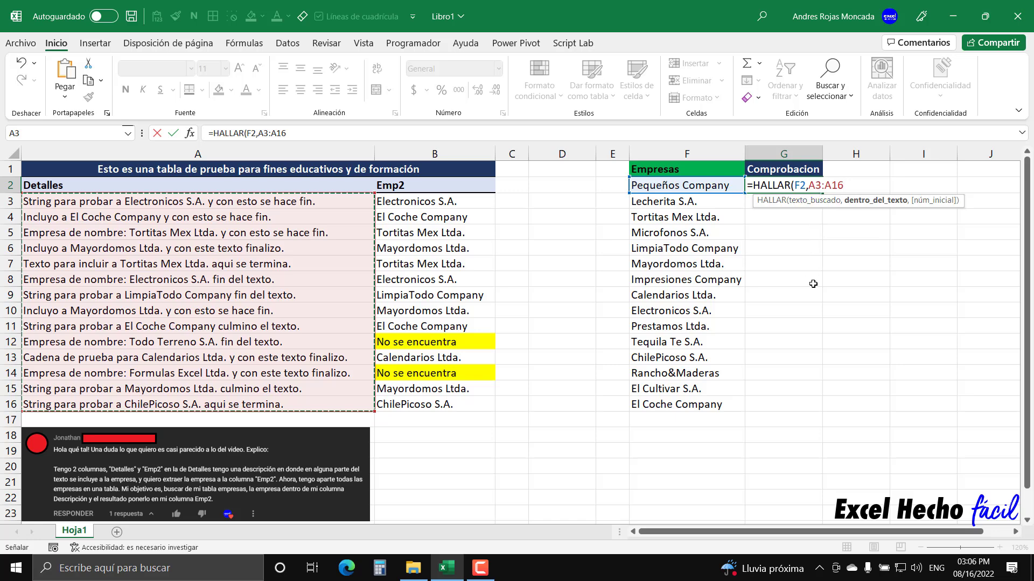
left_click(856, 201)
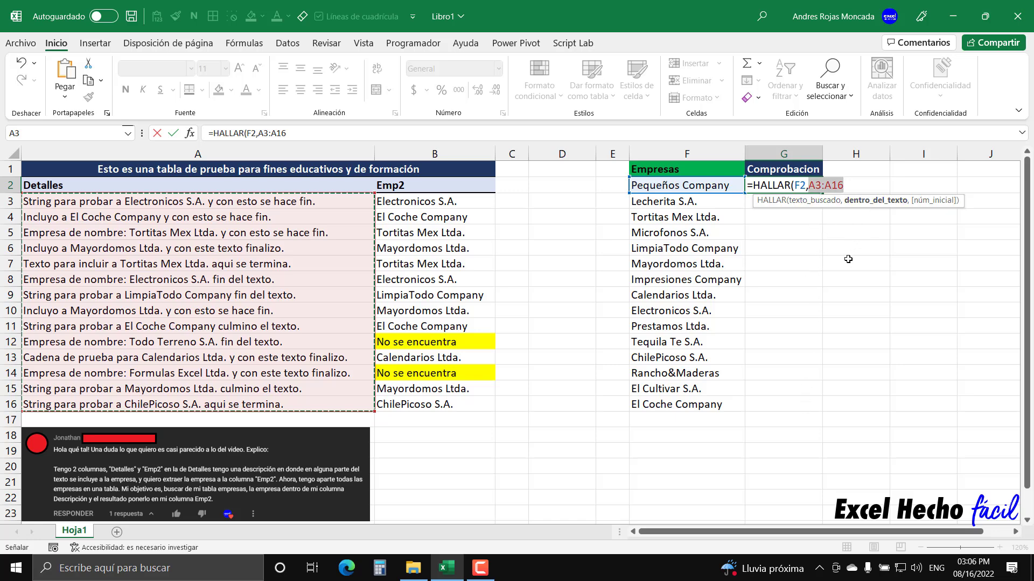
key("F4")
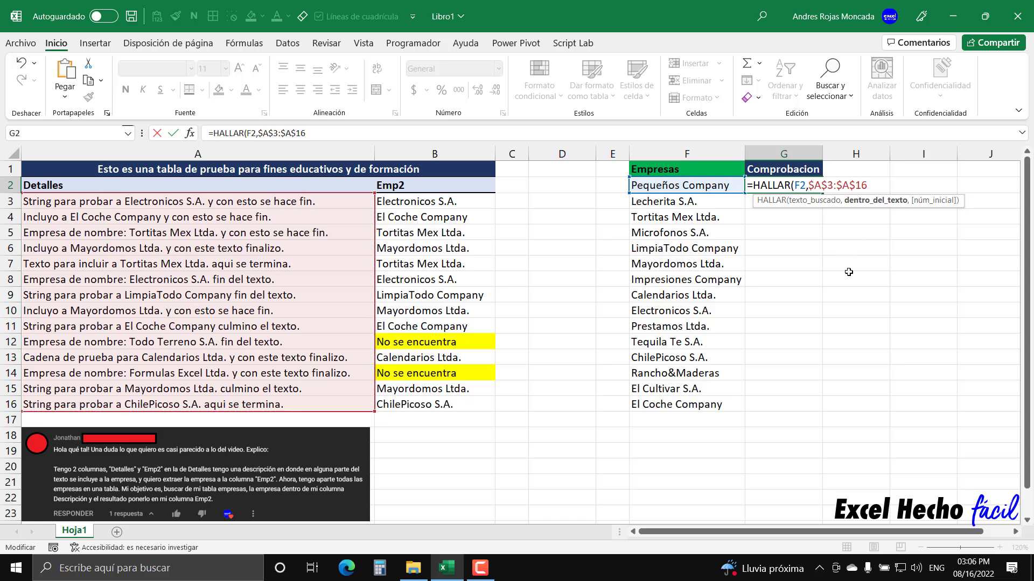
type(")")
key("F9")
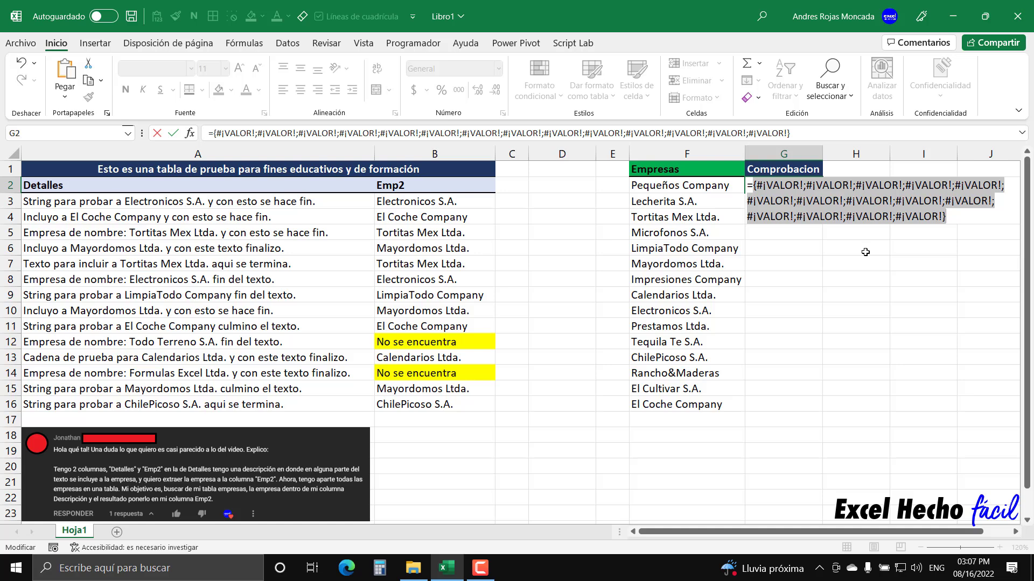
key("ctrl+z")
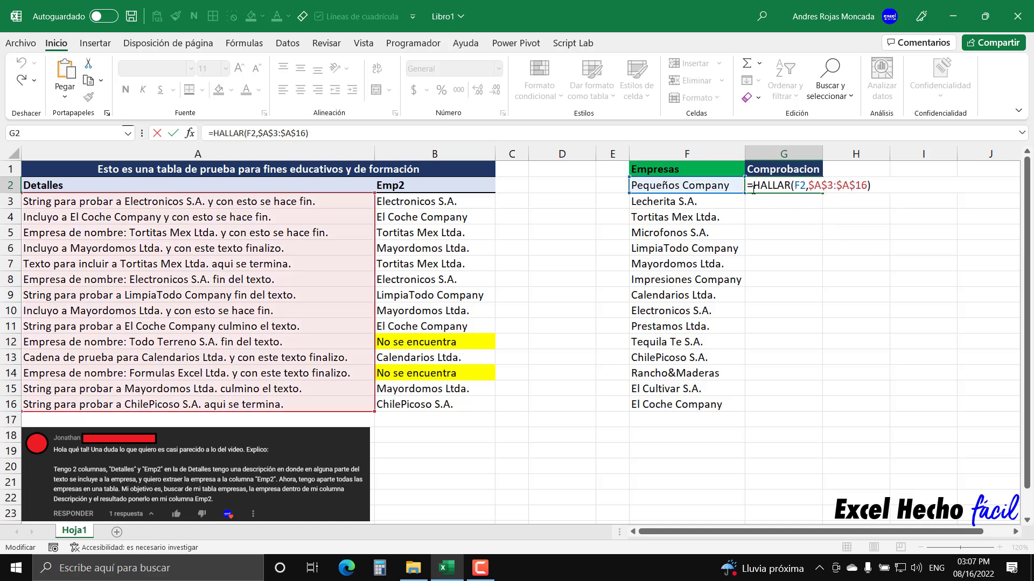
- Wrap the search as =ESNUMERO(HALLAR(F2,$A$3:$A$16)) and preview its all-FALSO result
type("esnu")
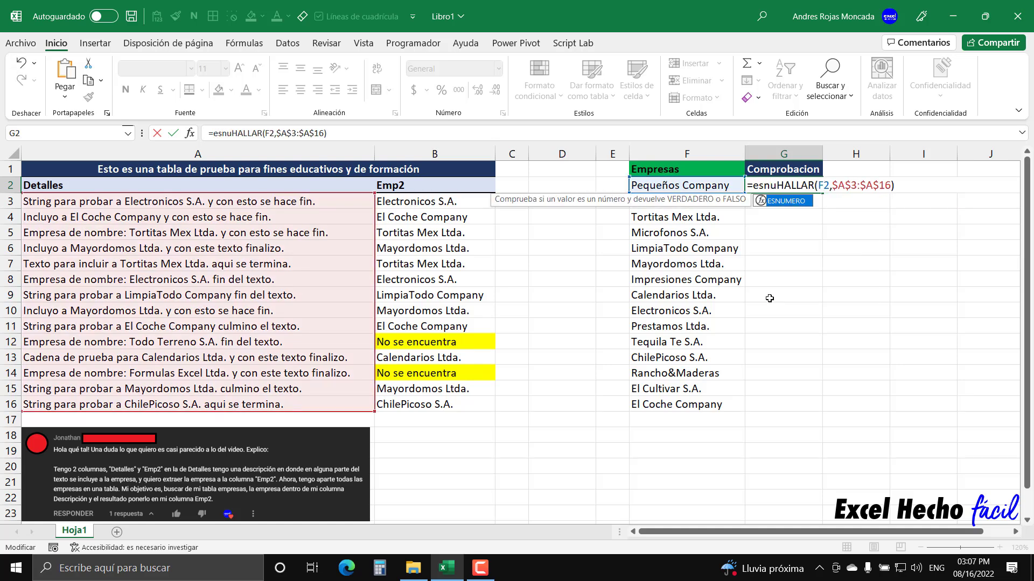
double_click(797, 203)
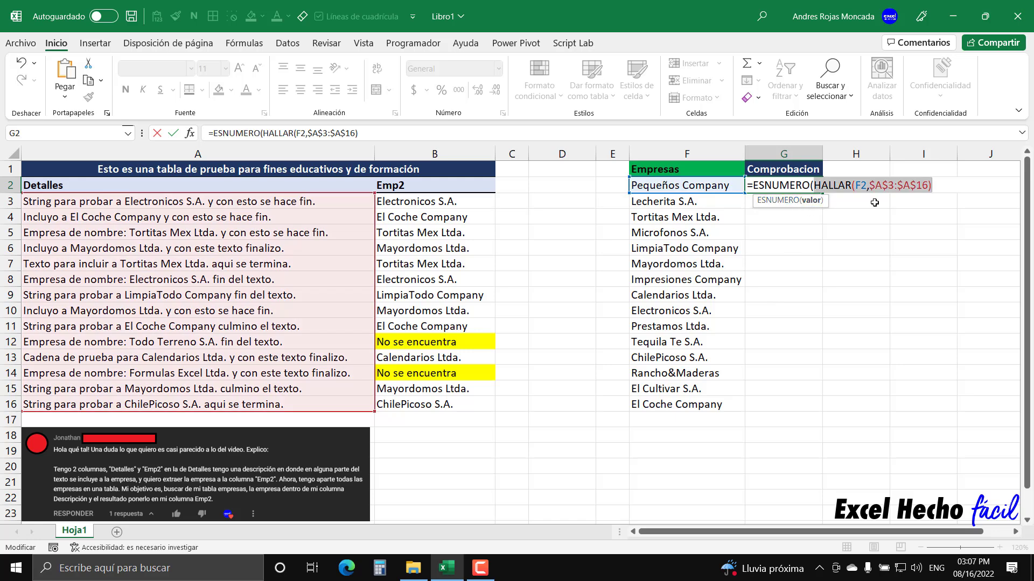
left_click(941, 187)
type(")")
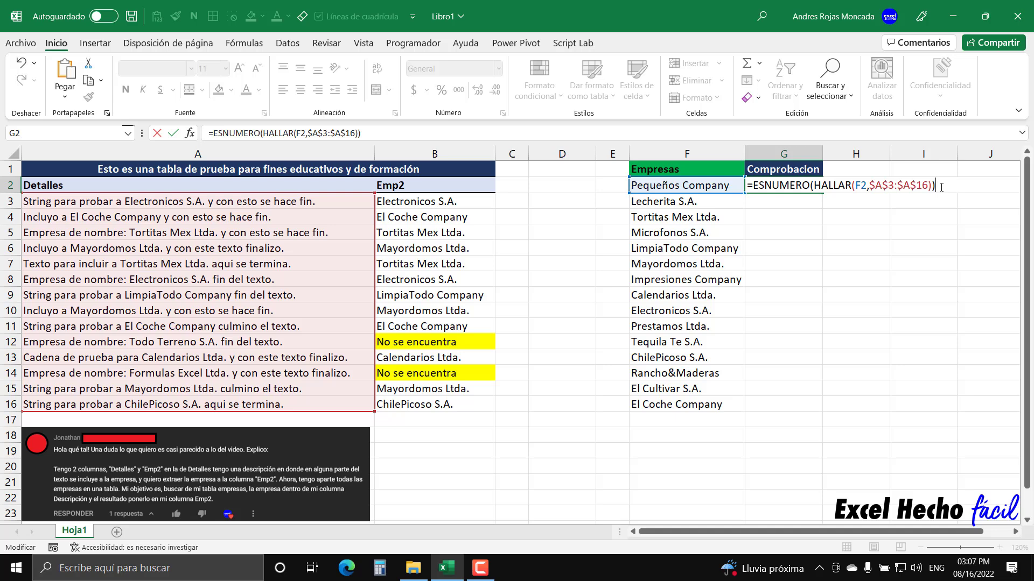
key("F9")
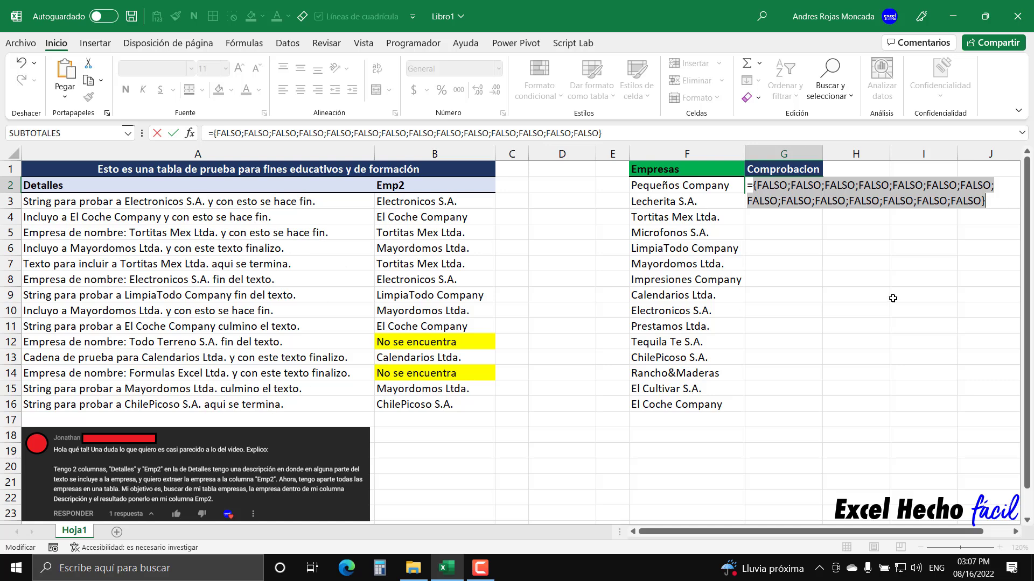
key("ctrl+z")
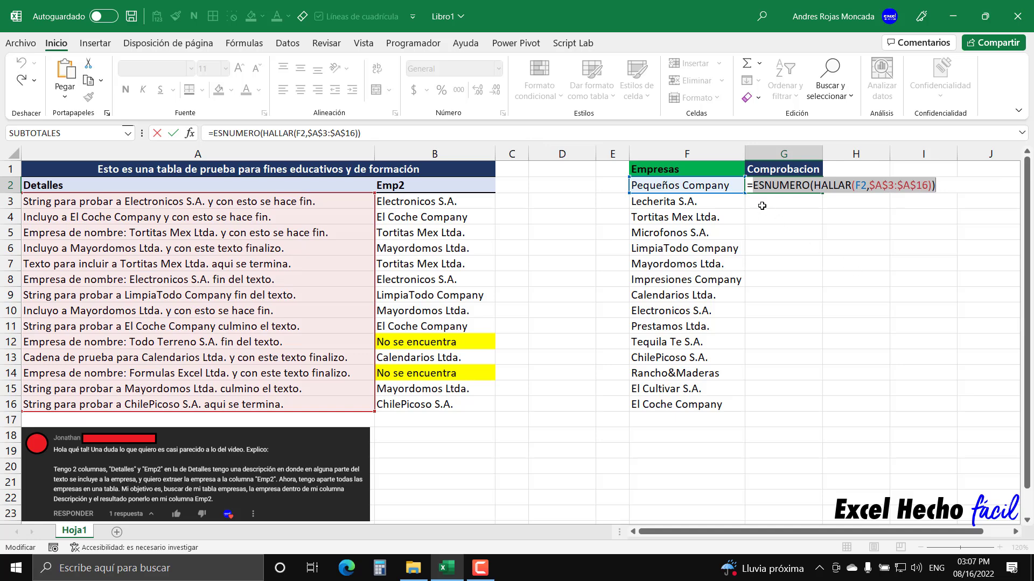
left_click(753, 186)
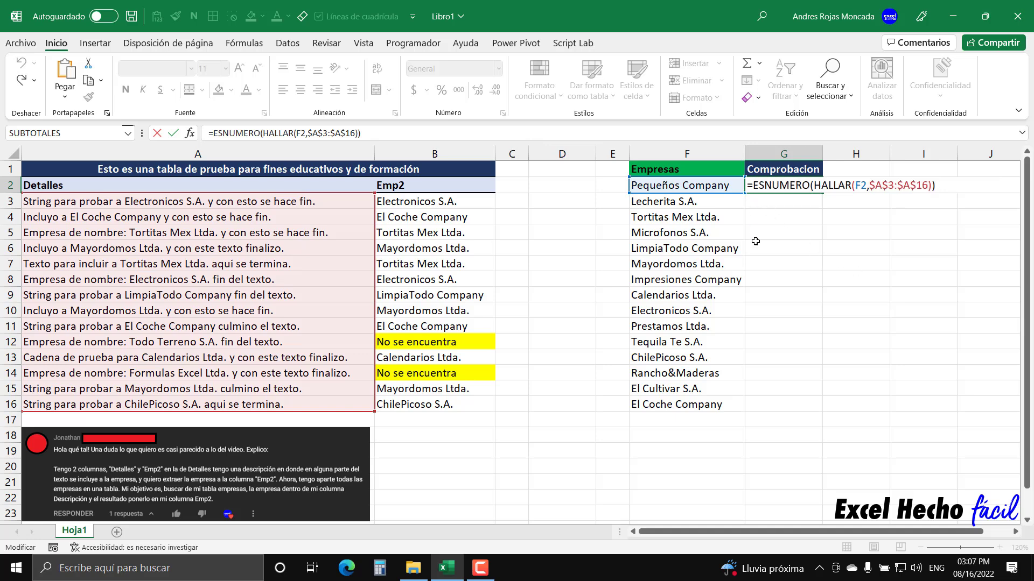
- Insert O( before the ESNUMERO test and evaluate its argument, showing 14 FALSO values
type("o")
key("Tab")
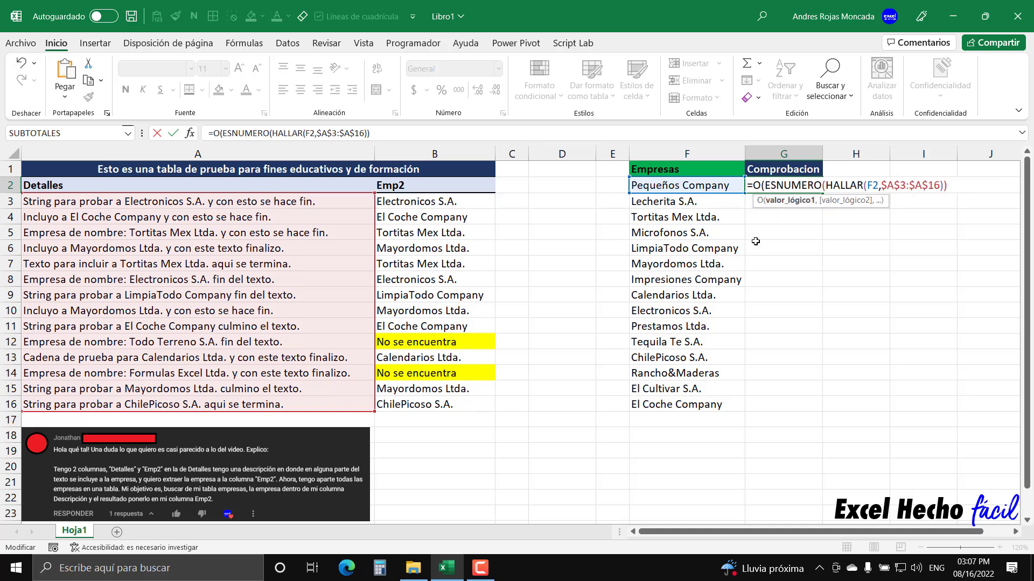
key("BackSpace")
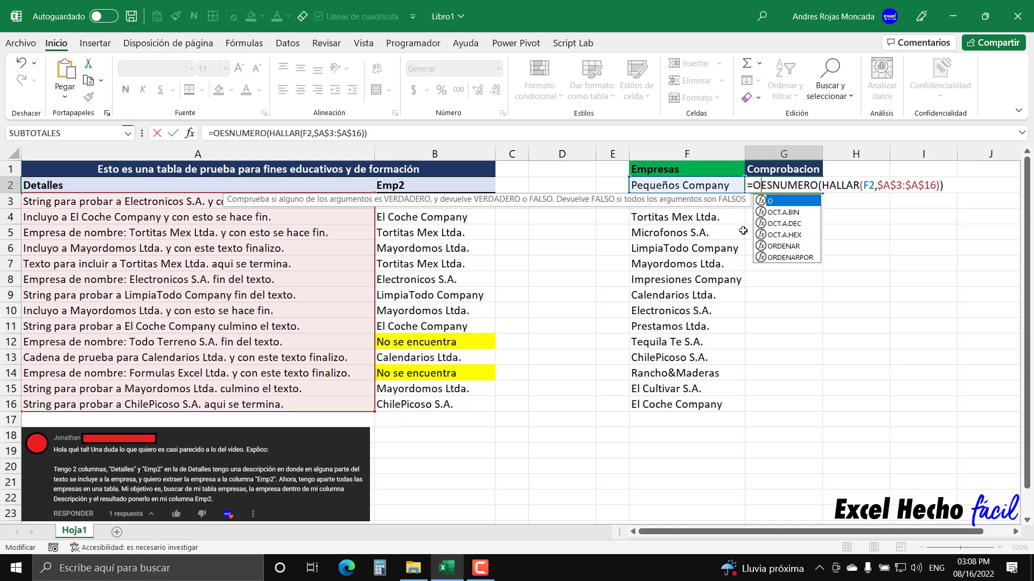
double_click(782, 202)
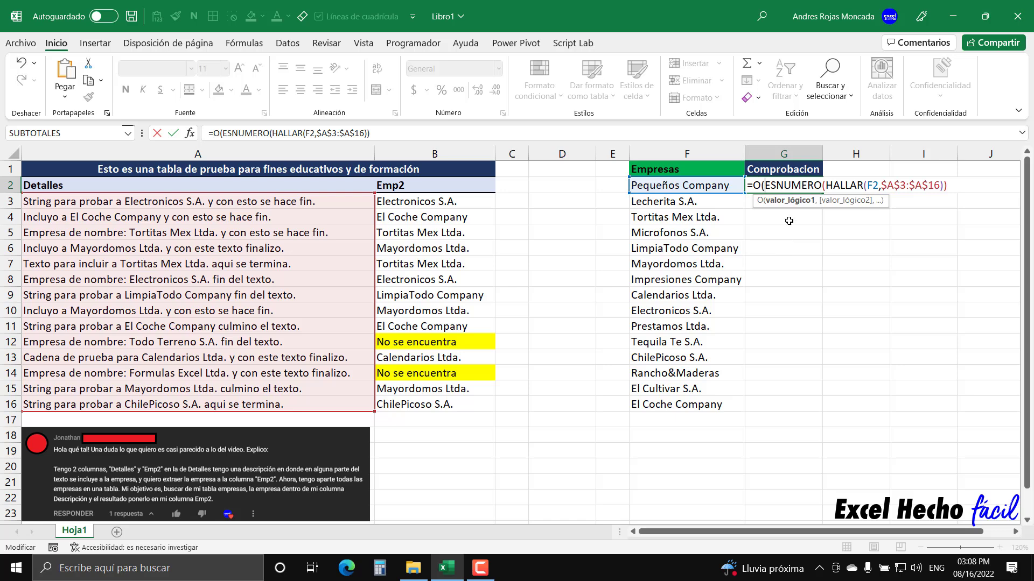
left_click(787, 201)
left_click_drag(855, 203, 851, 313)
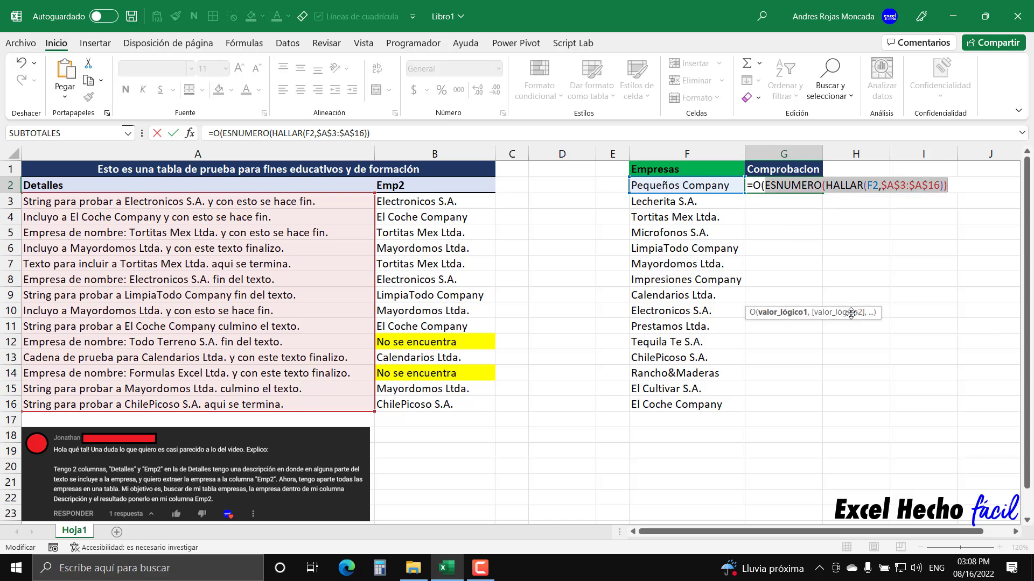
key("F9")
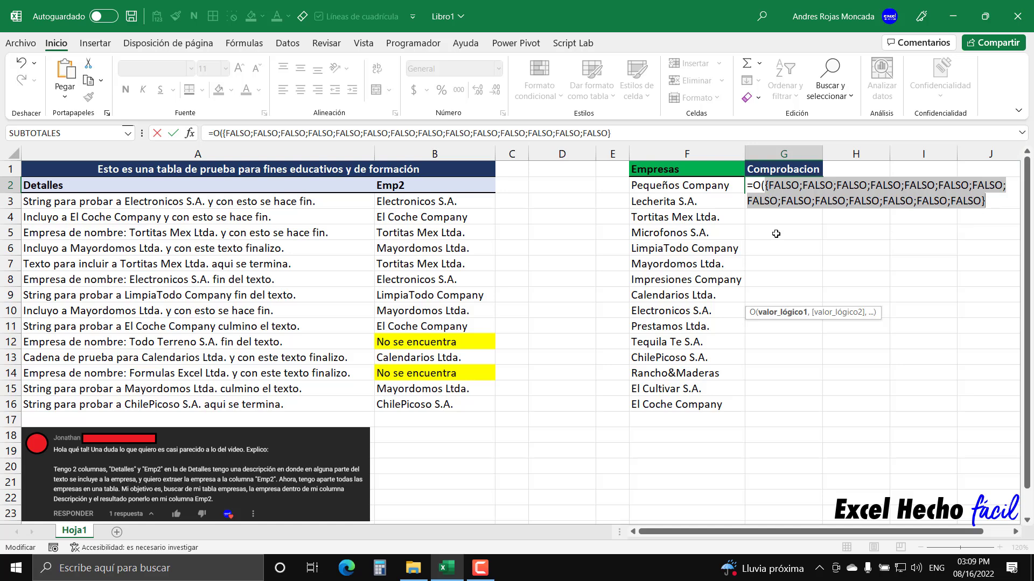
- Close the O function to complete =O(ESNUMERO(HALLAR(F2,$A$3:$A$16))) and verify it returns FALSO
key("ctrl+z")
left_click(958, 189)
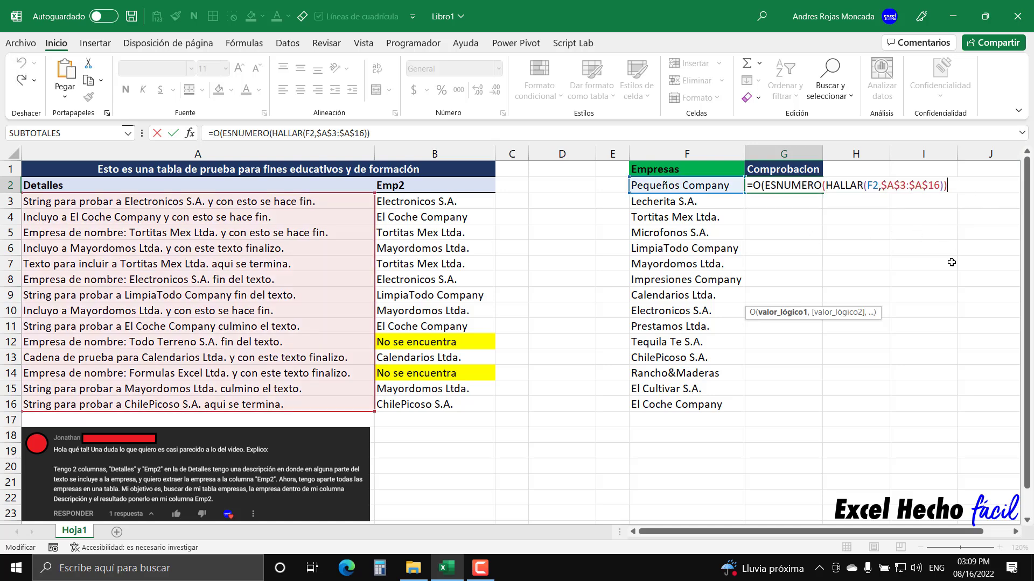
type(")")
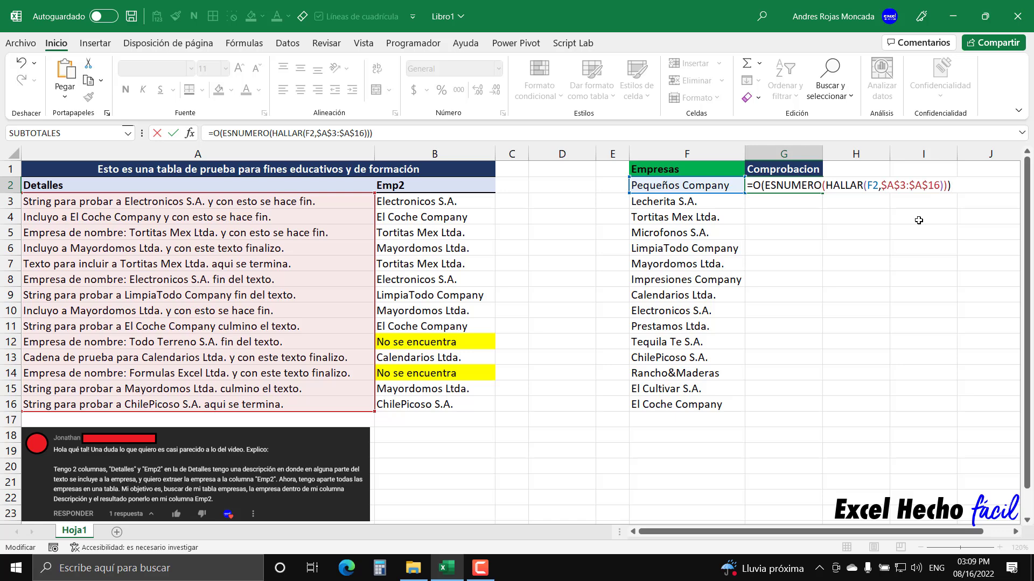
key("F9")
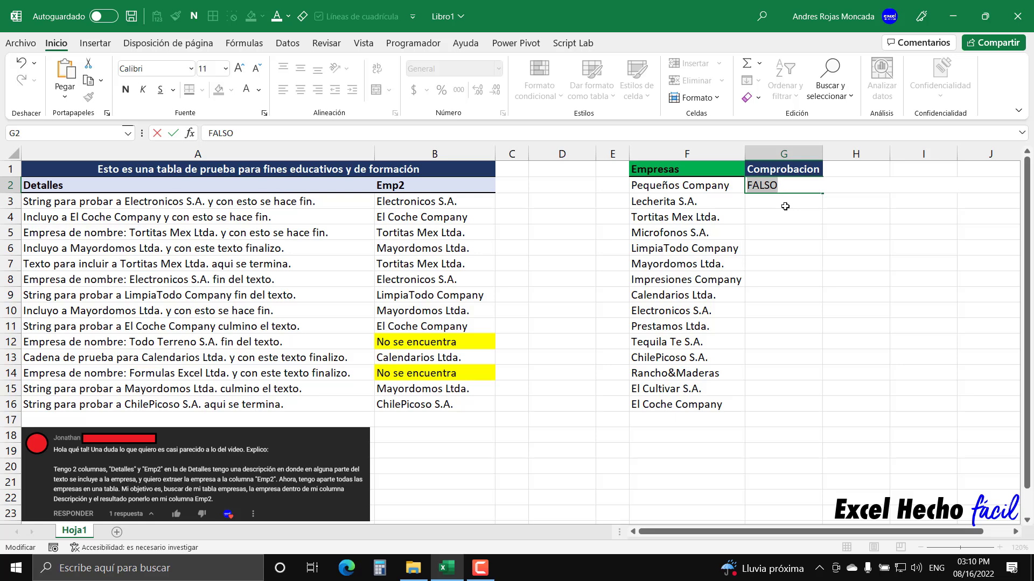
key("ctrl+z")
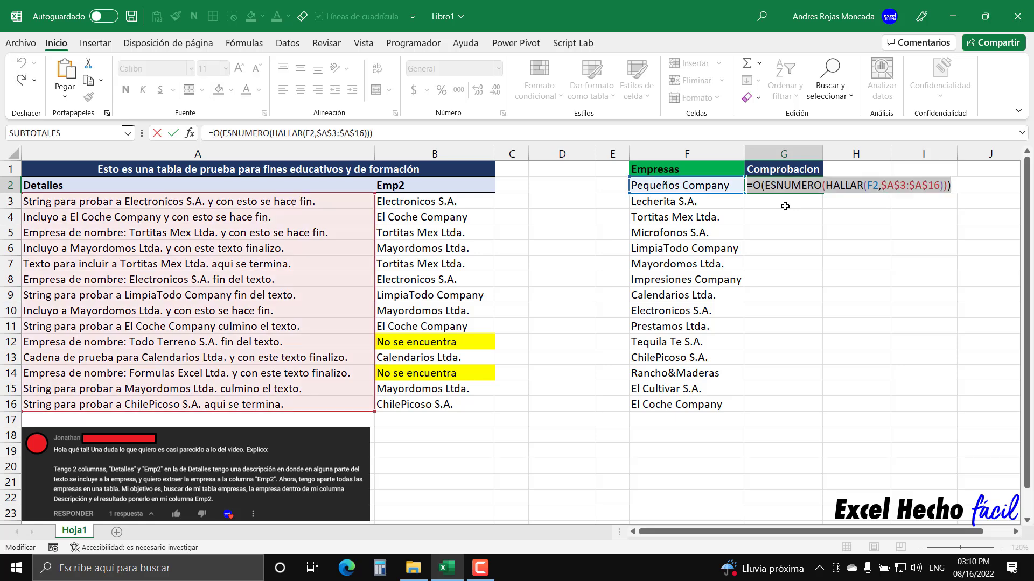
- Wrap the O test in SI returning "Está" when found and "No está" otherwise
left_click(754, 184)
type("SI")
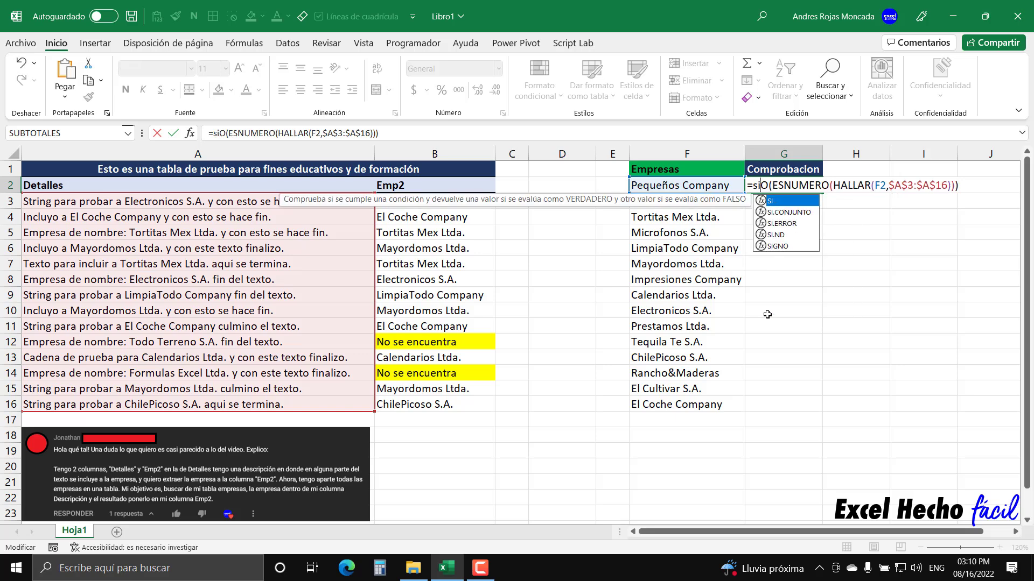
type("(")
left_click(768, 315)
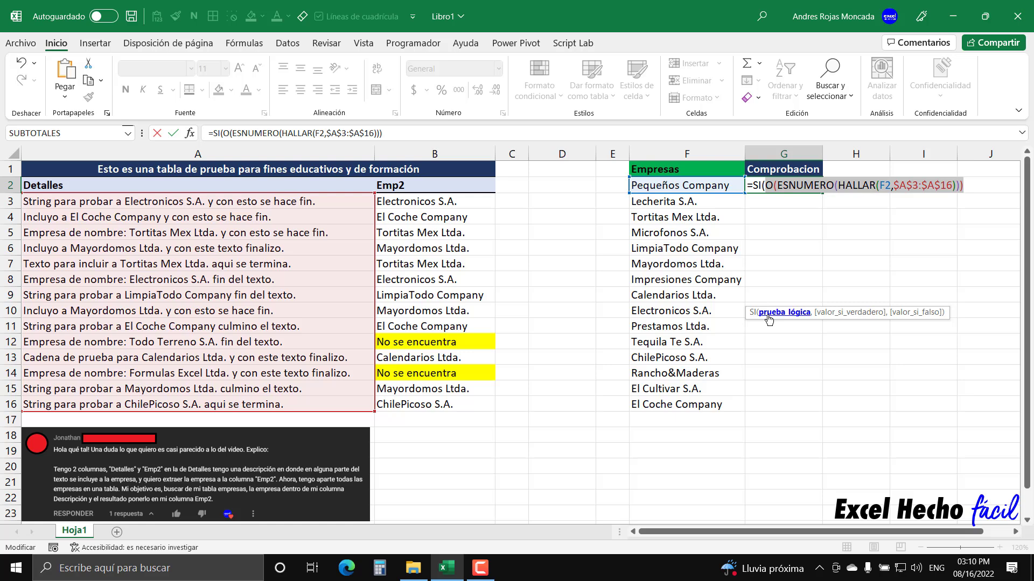
left_click(973, 187)
type(",")
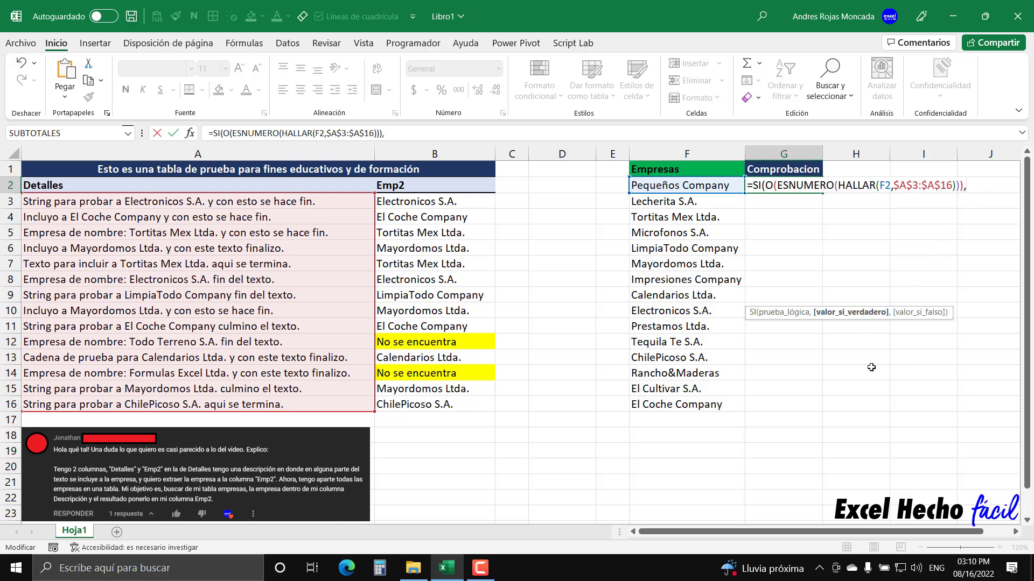
type("\"Est")
type("á")
type("\"")
type(",")
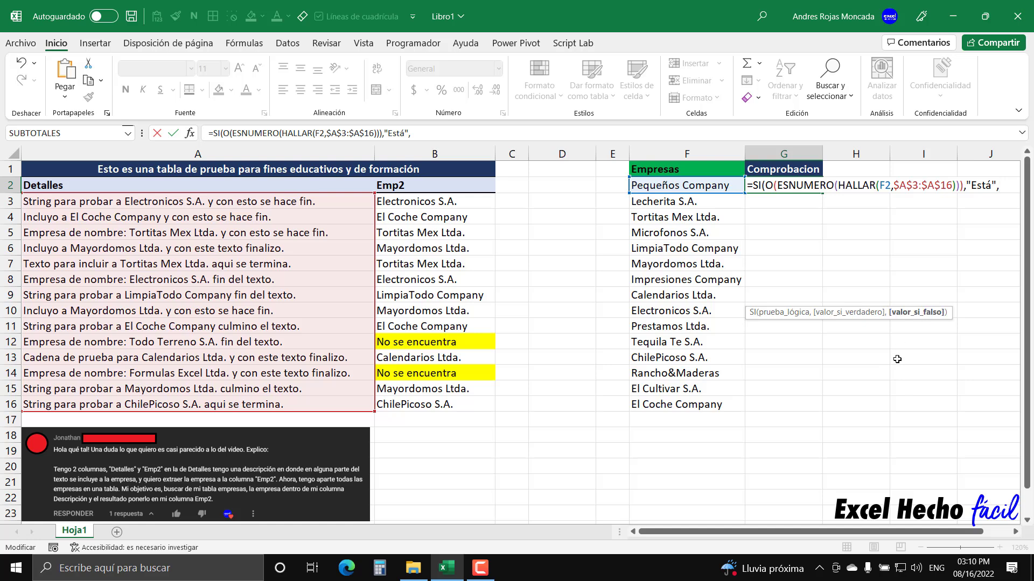
type("\"")
type("No est")
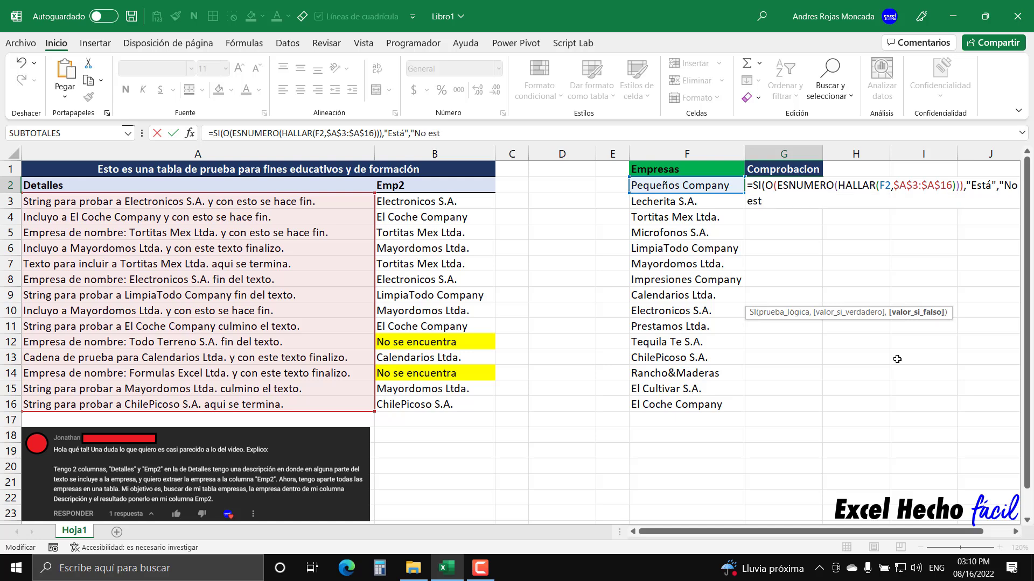
type("á")
type("\")")
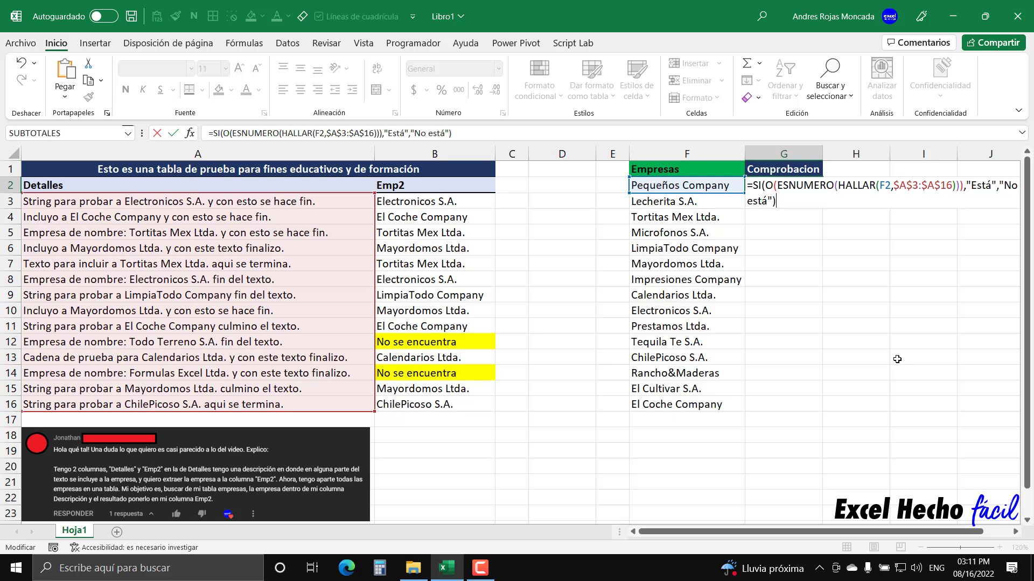
- Review the O and HALLAR arguments (ESNUMERO part, F2, $A$3:$A$16) in the function tooltips
left_click(776, 189)
left_click(776, 312)
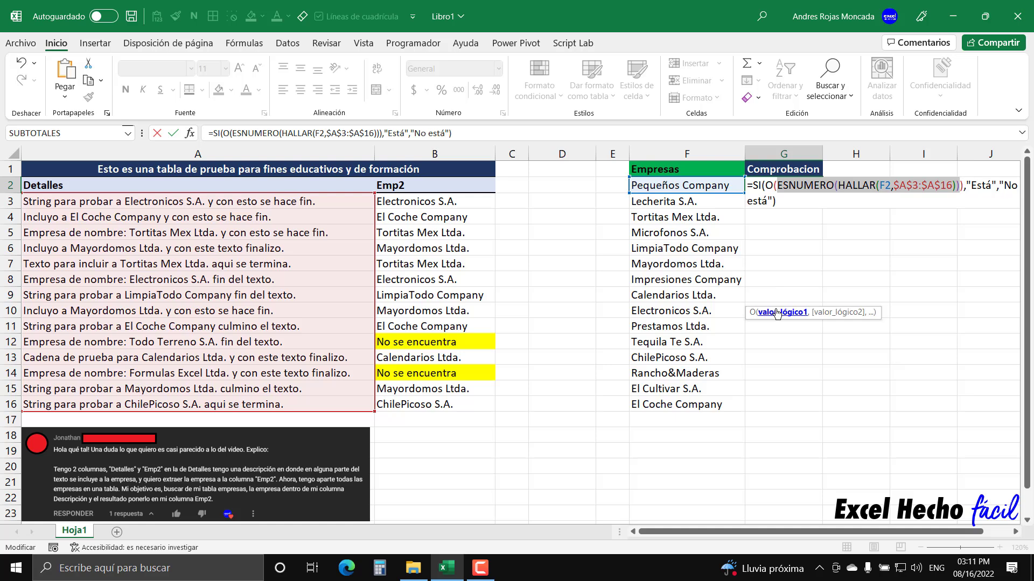
left_click(878, 186)
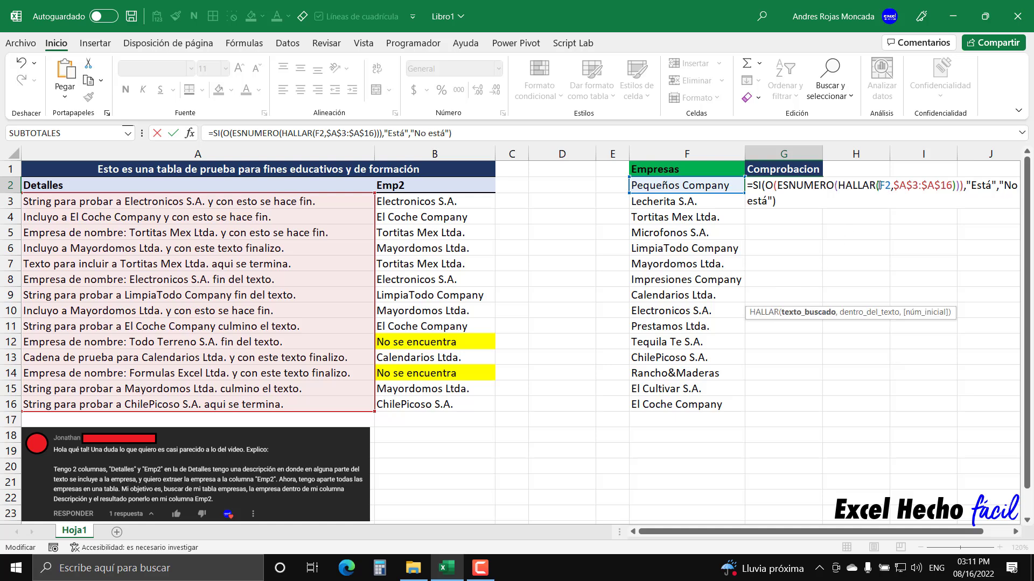
left_click(806, 315)
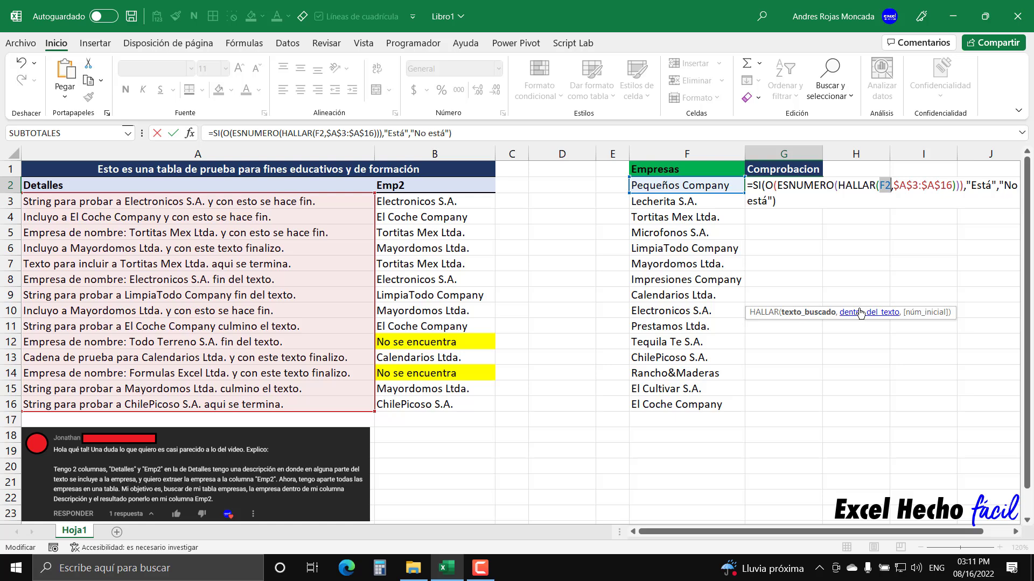
left_click(860, 314)
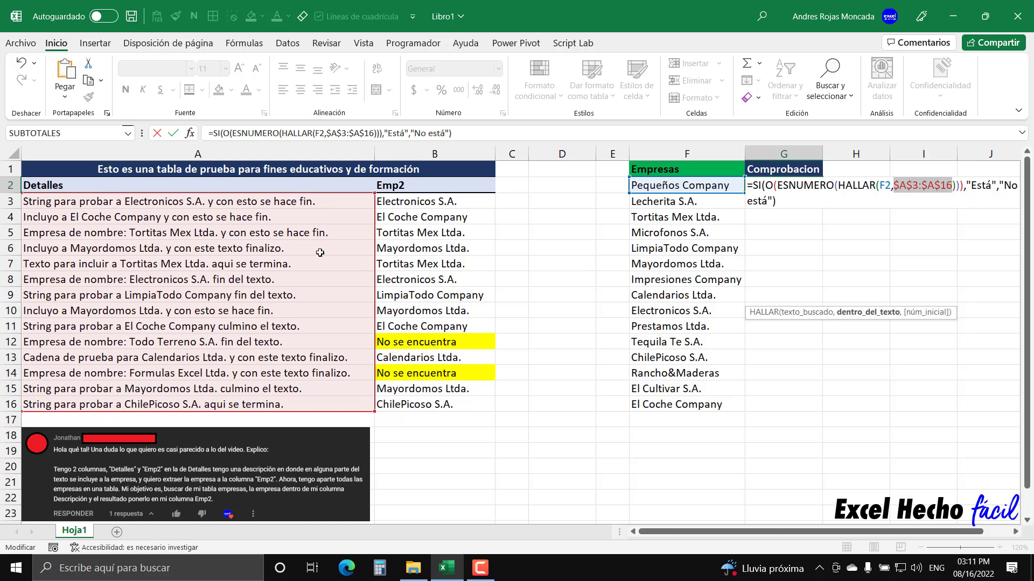
left_click(771, 206)
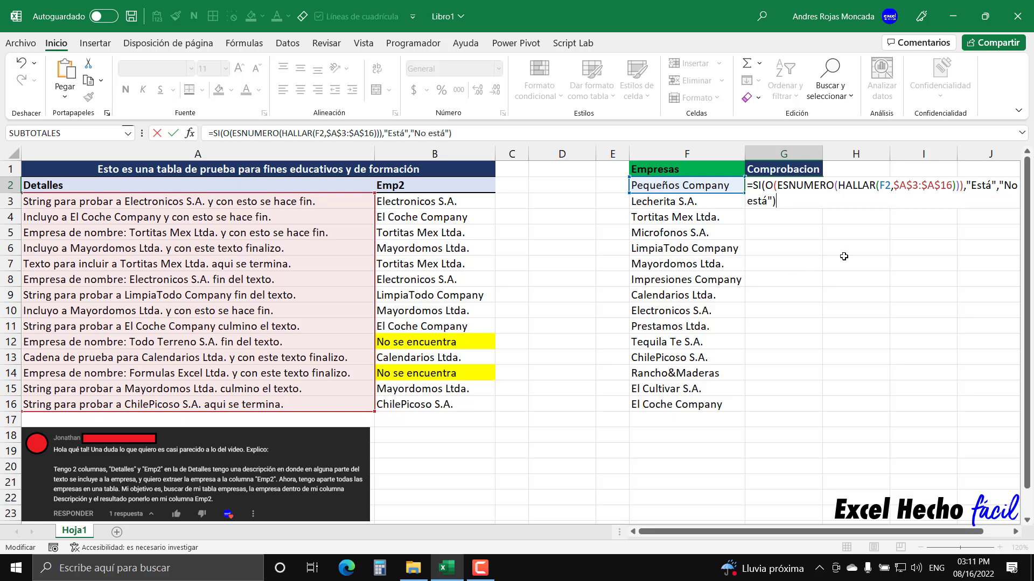
left_click(896, 186)
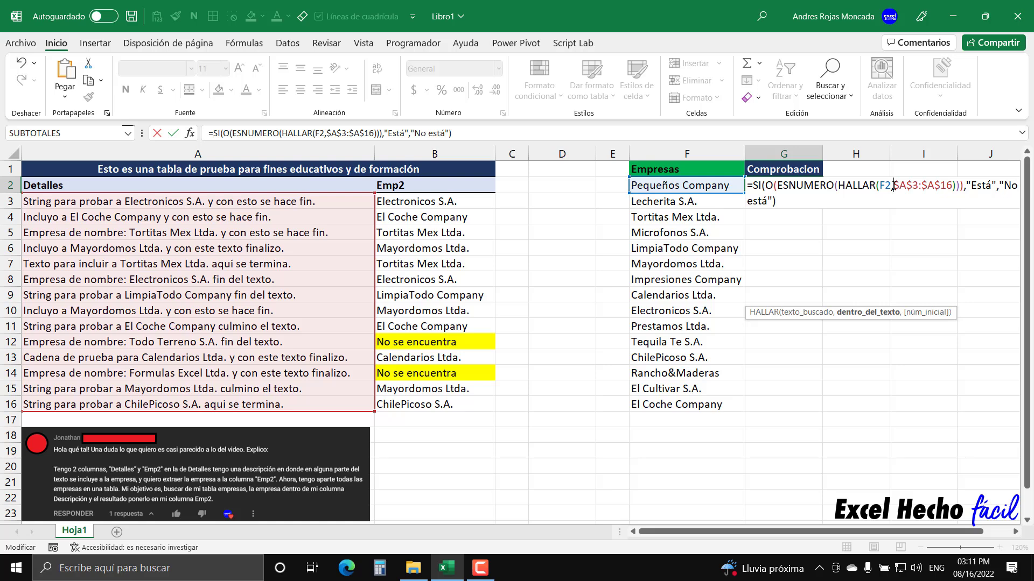
left_click(776, 185)
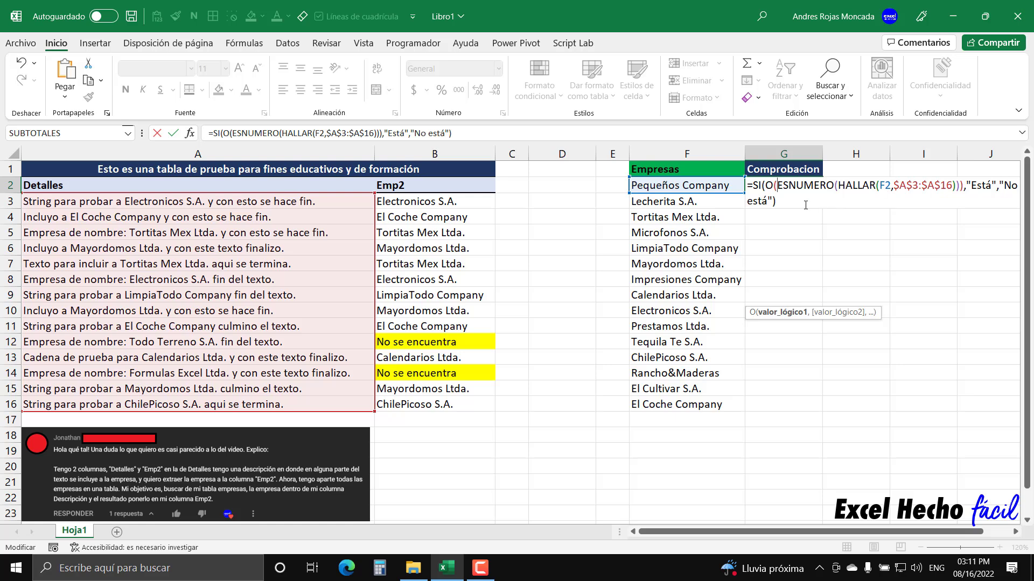
- Enter the G2 formula as an array formula and fill it down through G16
key("ctrl+shift+Return")
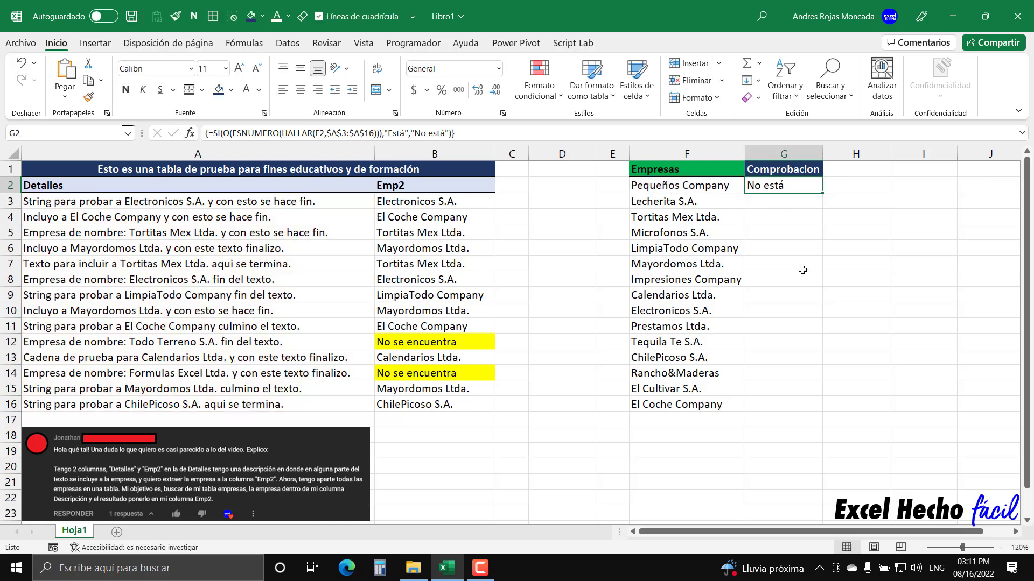
left_click_drag(822, 193, 803, 410)
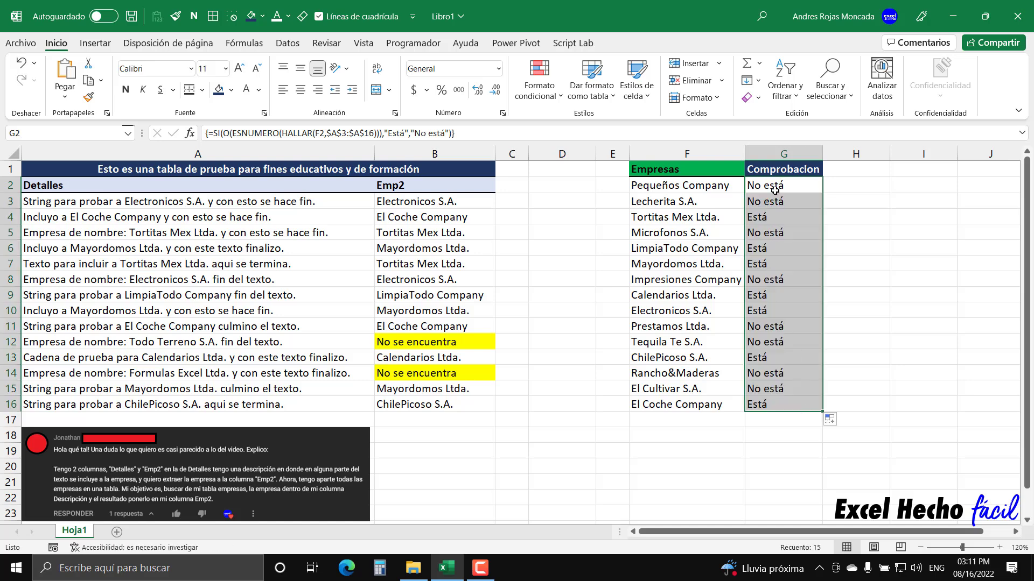
left_click_drag(775, 191, 775, 201)
- Fill all the No está cells in column G, G5 through G15, yellow
left_click(775, 233, "ctrl")
left_click(773, 279, "ctrl")
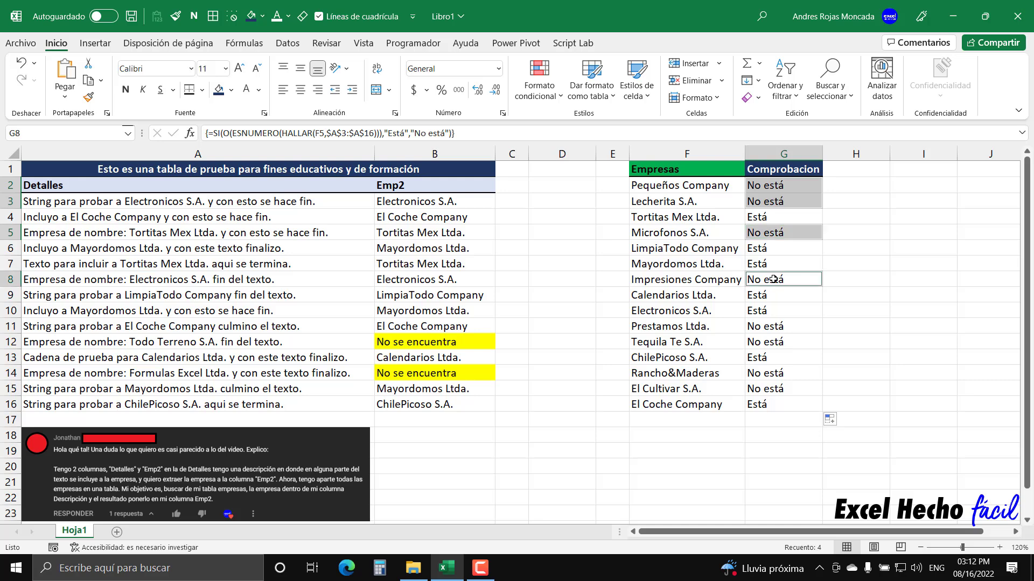
left_click(770, 327, "ctrl")
left_click(769, 342, "ctrl")
left_click(768, 374, "ctrl")
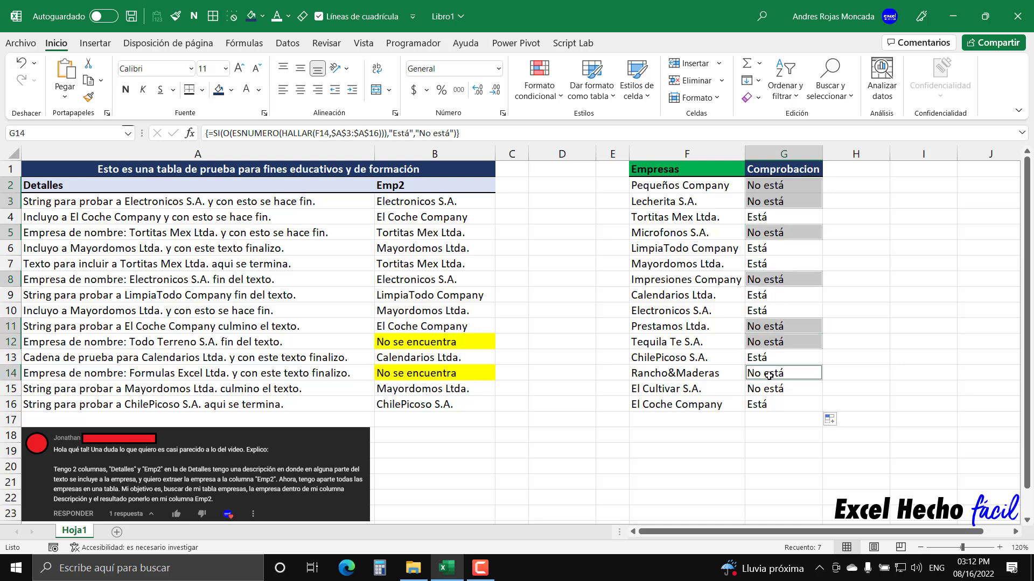
left_click(768, 388, "ctrl")
left_click(230, 90)
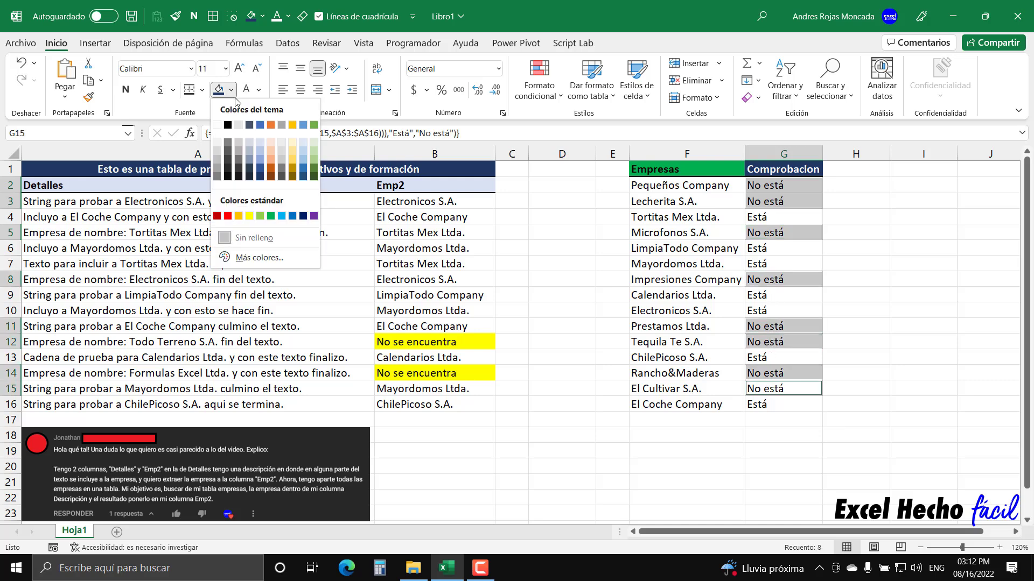
left_click(250, 215)
- Fill the Está cells G4, G6, G7, G9, G10, G13 and G16 green
left_click(851, 229)
left_click(784, 216)
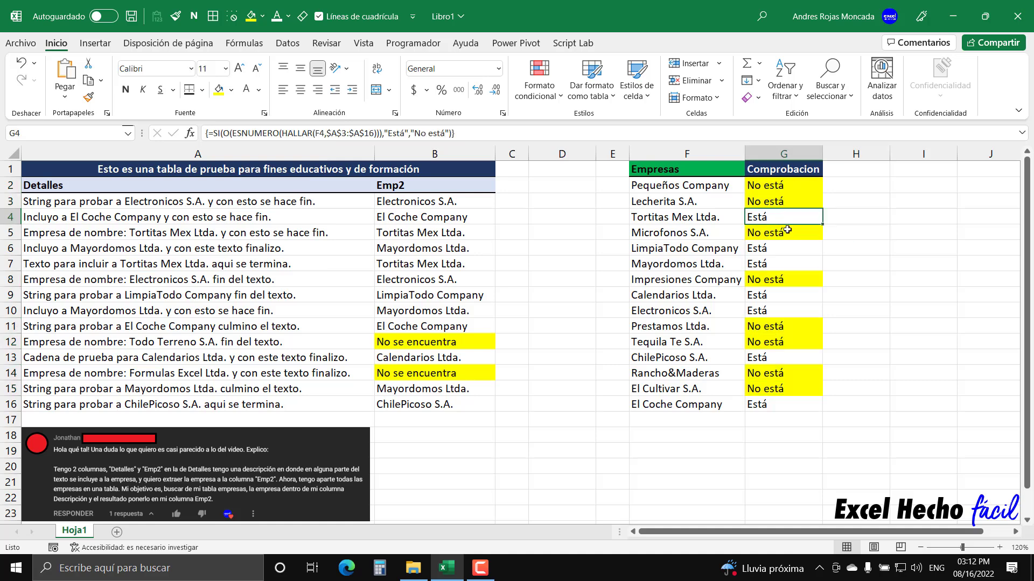
left_click(789, 248, "ctrl")
left_click(786, 261, "ctrl")
left_click(785, 294, "ctrl")
left_click(783, 312, "ctrl")
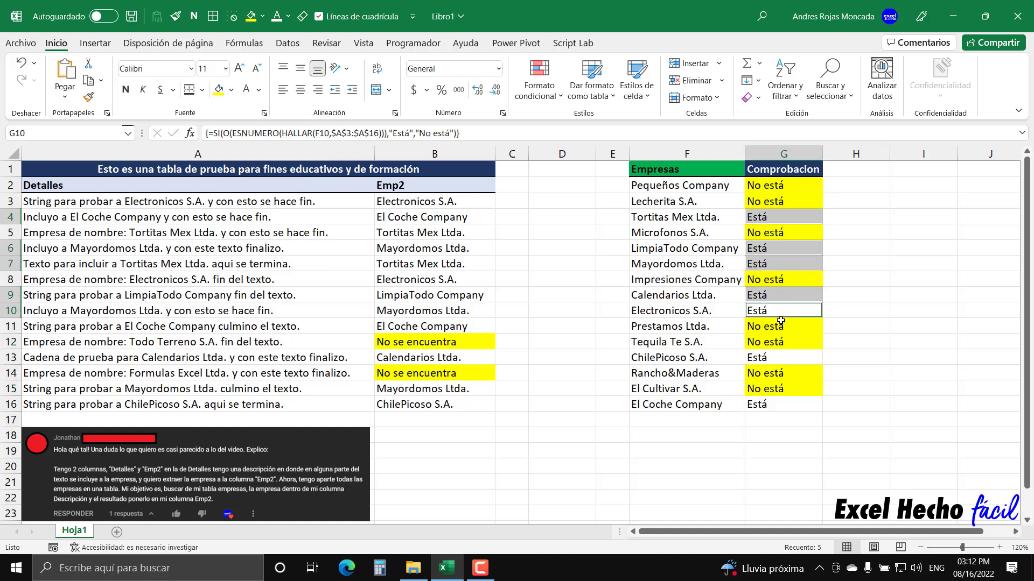
left_click(778, 356, "ctrl")
left_click(774, 401, "ctrl")
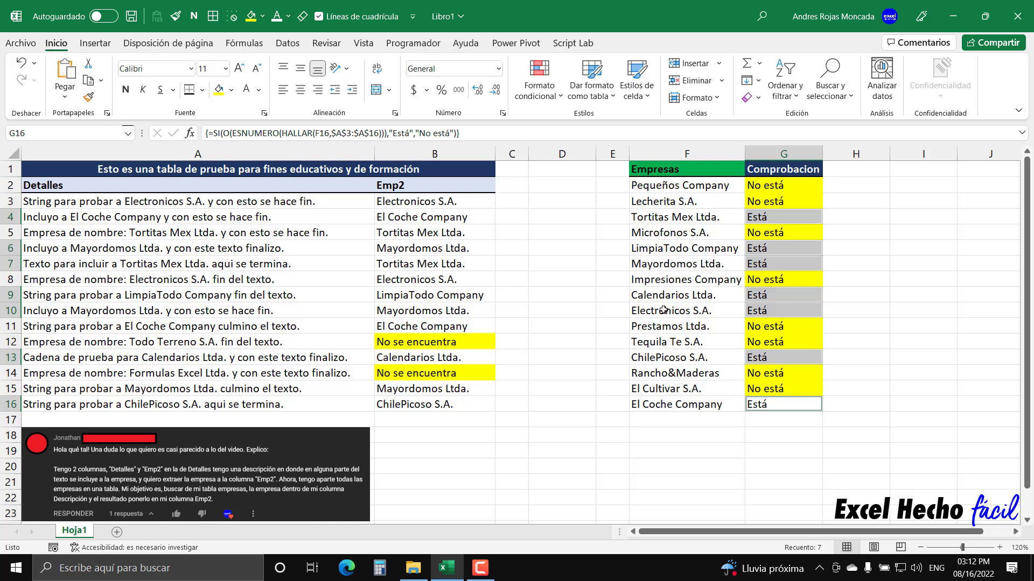
left_click(232, 91)
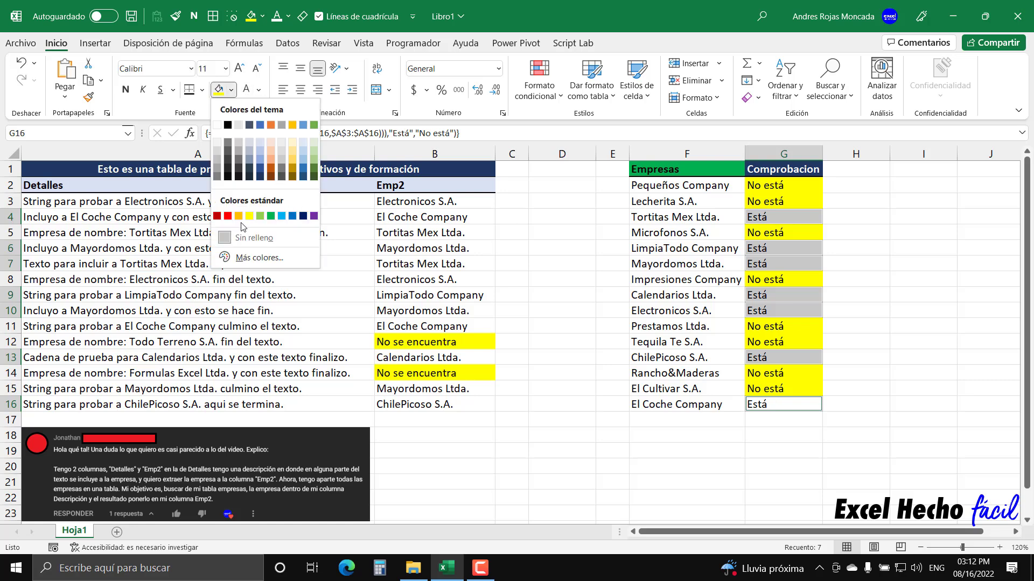
left_click(271, 215)
left_click(893, 171)
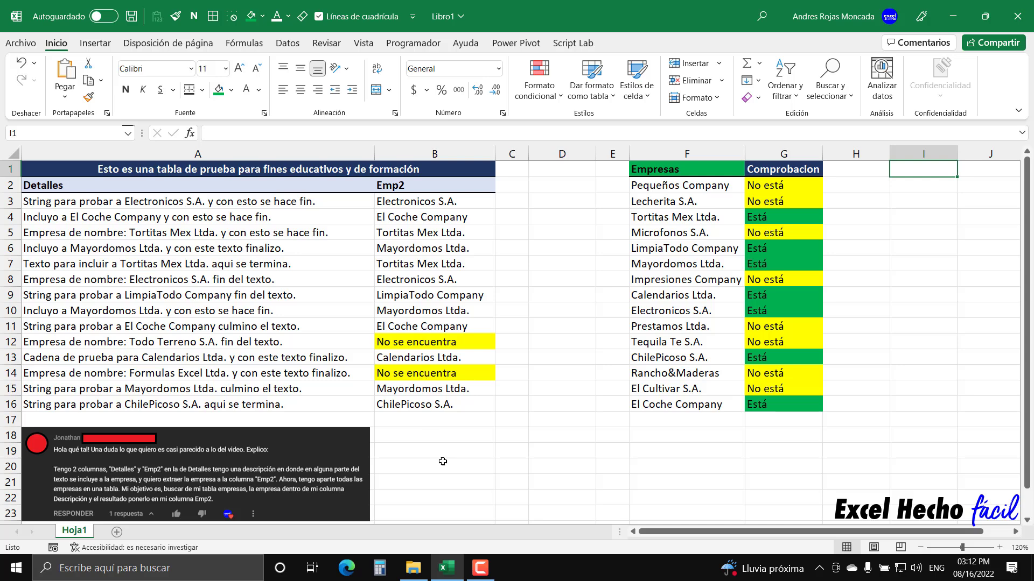
- Inspect the Emp2 formula in B3 and re-enter it unchanged
left_click(451, 447)
left_click(507, 438)
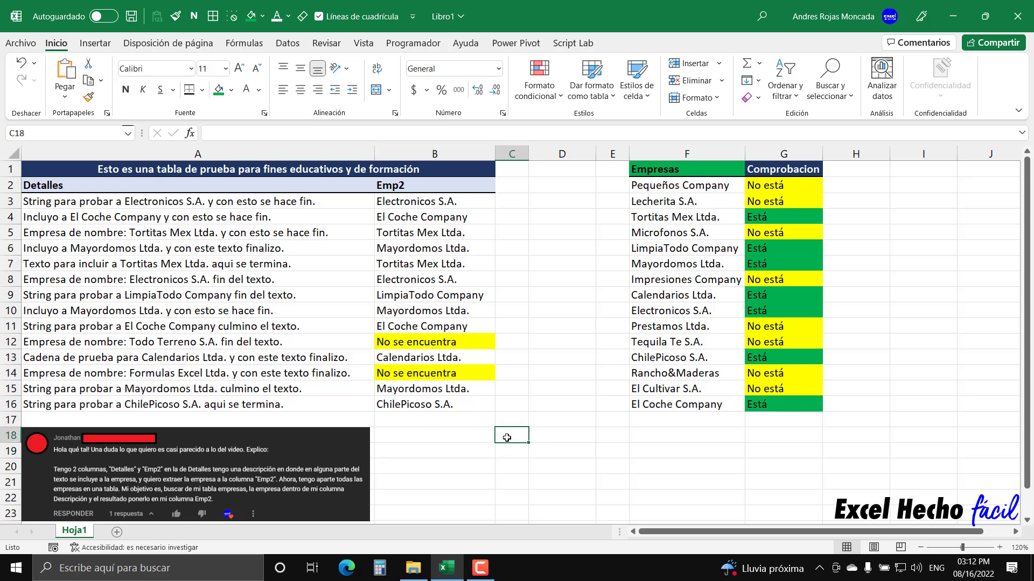
left_click(467, 202)
double_click(466, 202)
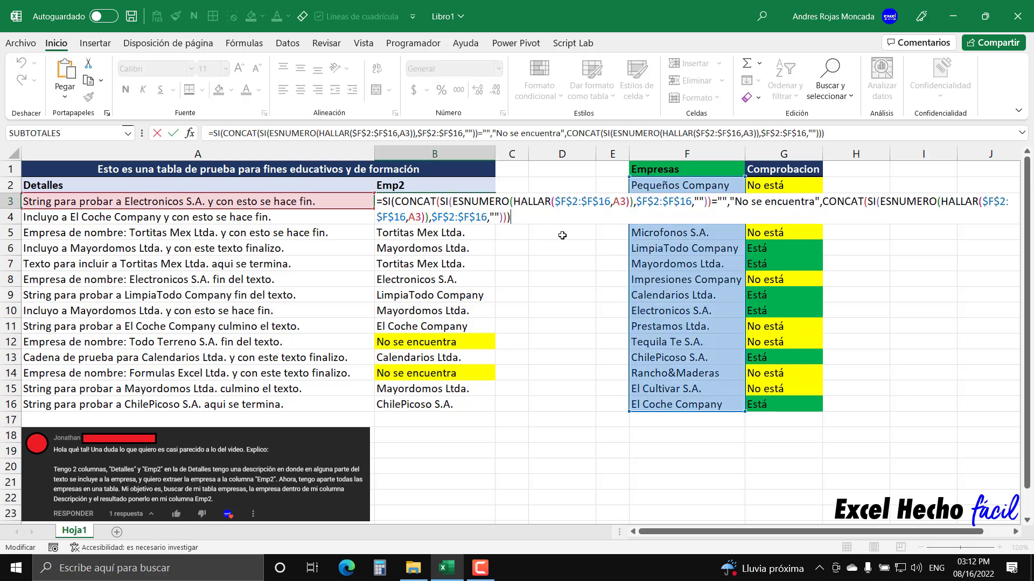
key("Return")
- Enter =FORMULATEXTO(B3) in B18 to show the Emp2 formula as text
left_click(416, 442)
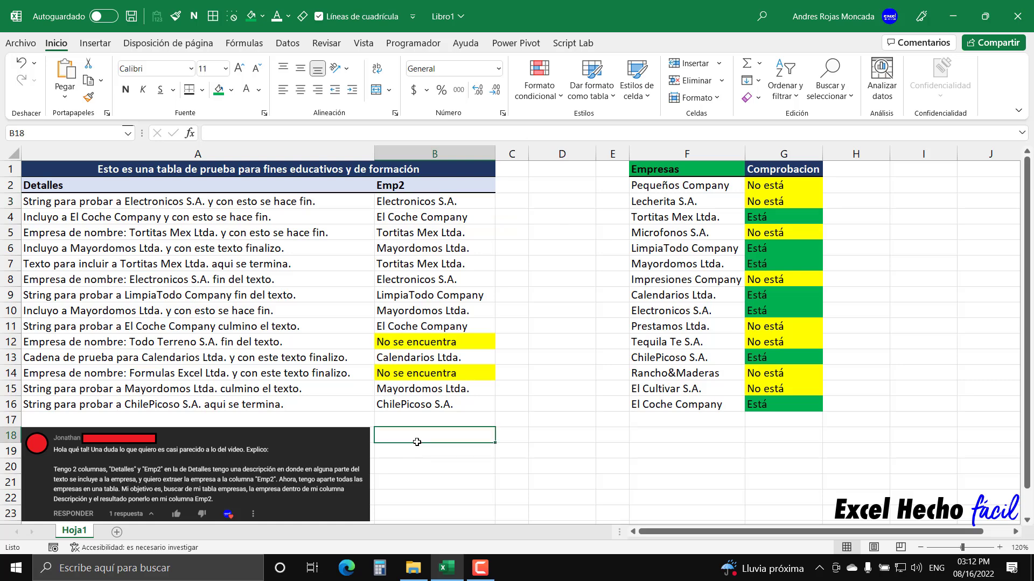
type("=f")
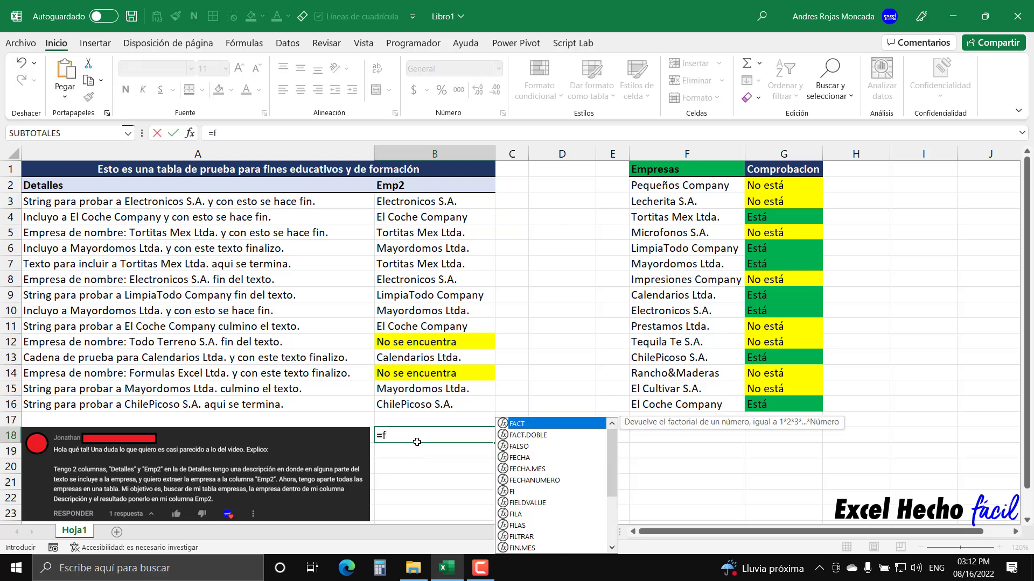
type("orm")
key("Tab")
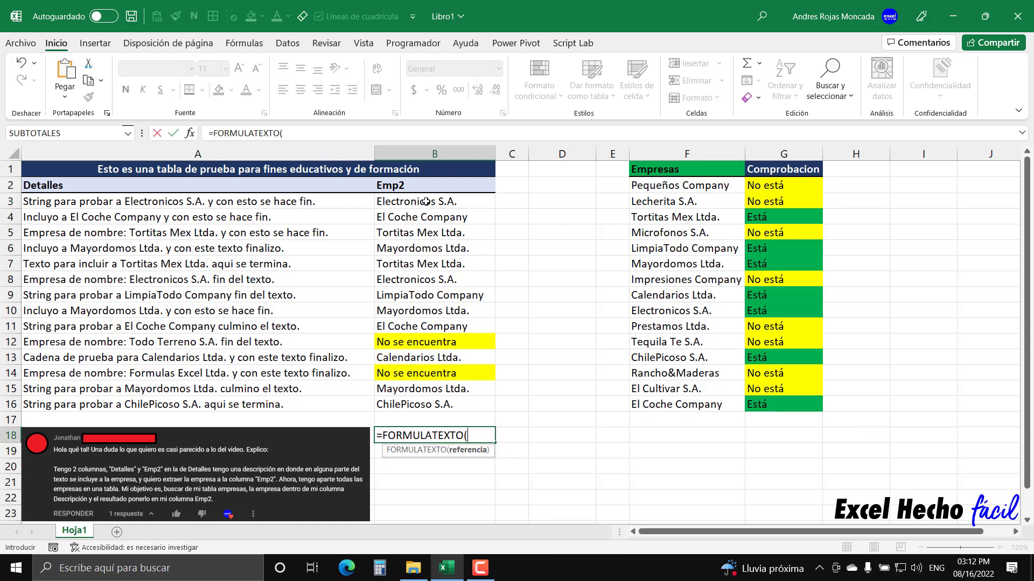
left_click(426, 201)
type(")")
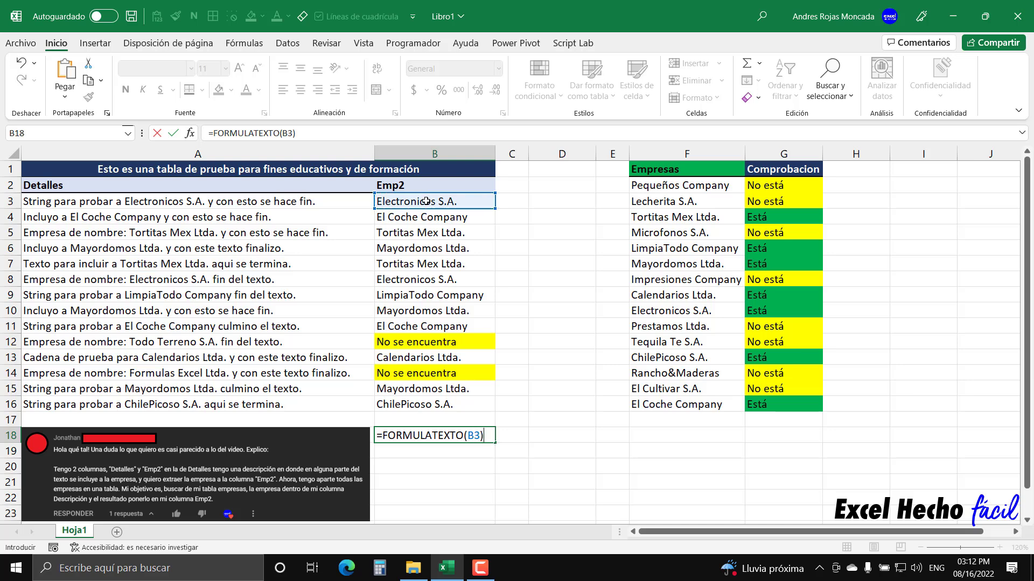
key("Return")
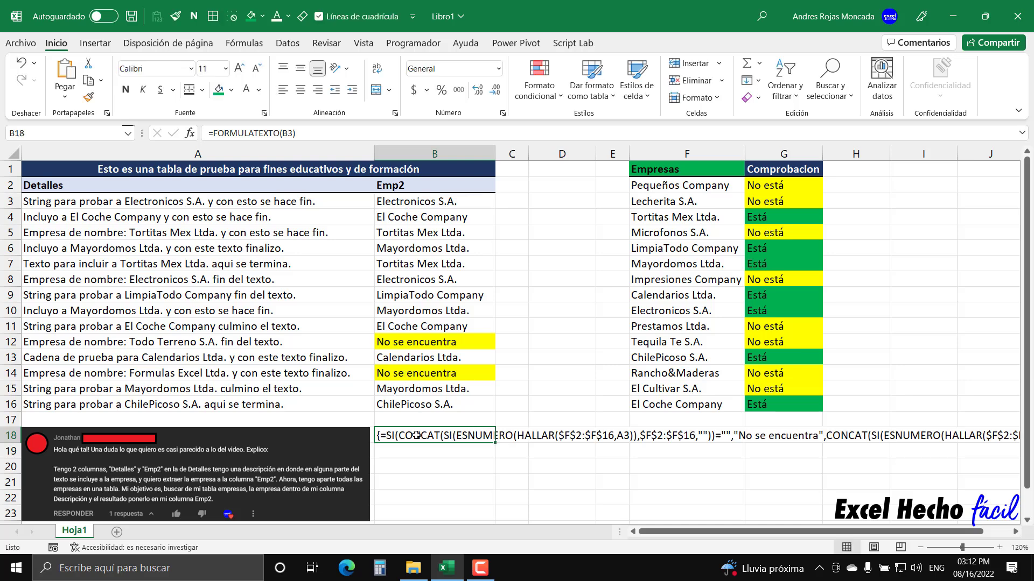
- Merge B18:I19, left-align and wrap the text, and make the font blue
mouse_move(416, 435)
left_mouse_down()
mouse_move(947, 450)
mouse_move(947, 463)
mouse_move(947, 455)
left_mouse_up()
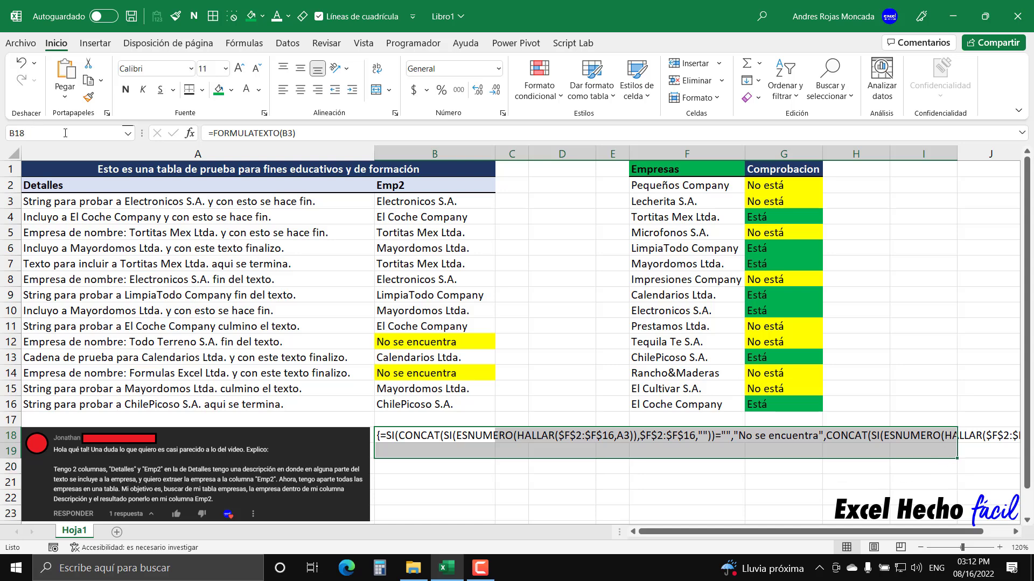
left_click(387, 91)
left_click(301, 92)
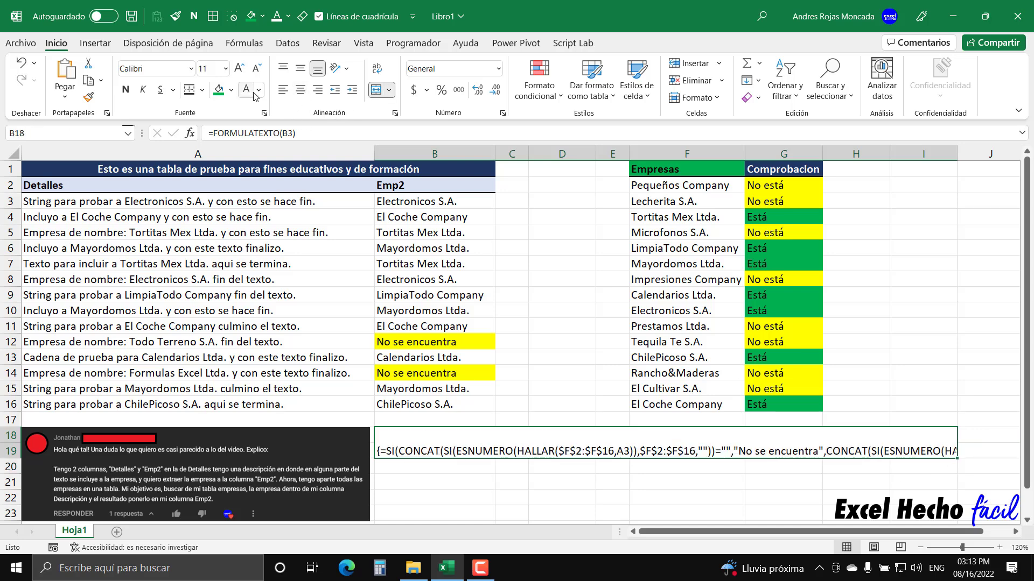
left_click(376, 69)
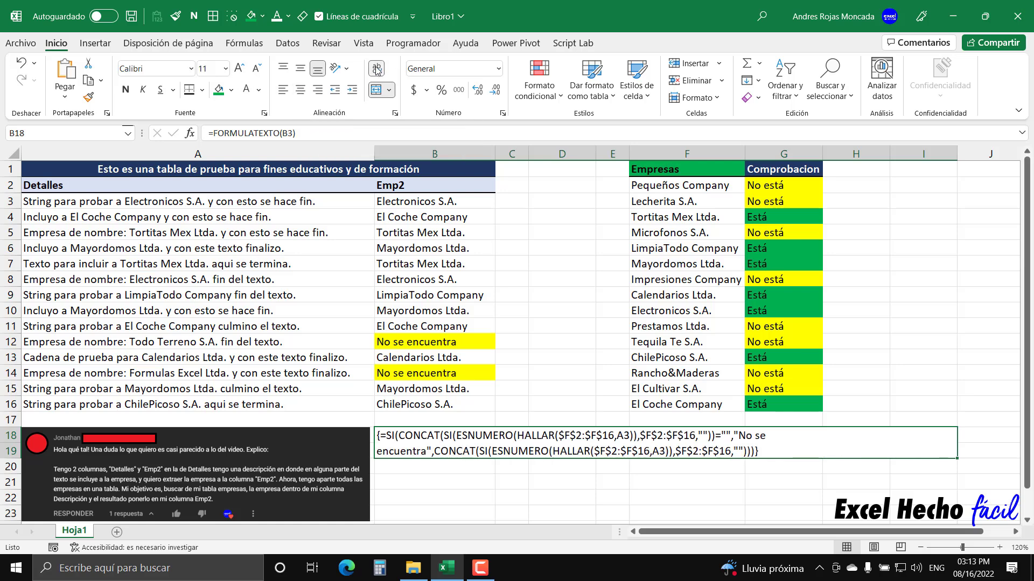
left_click(259, 90)
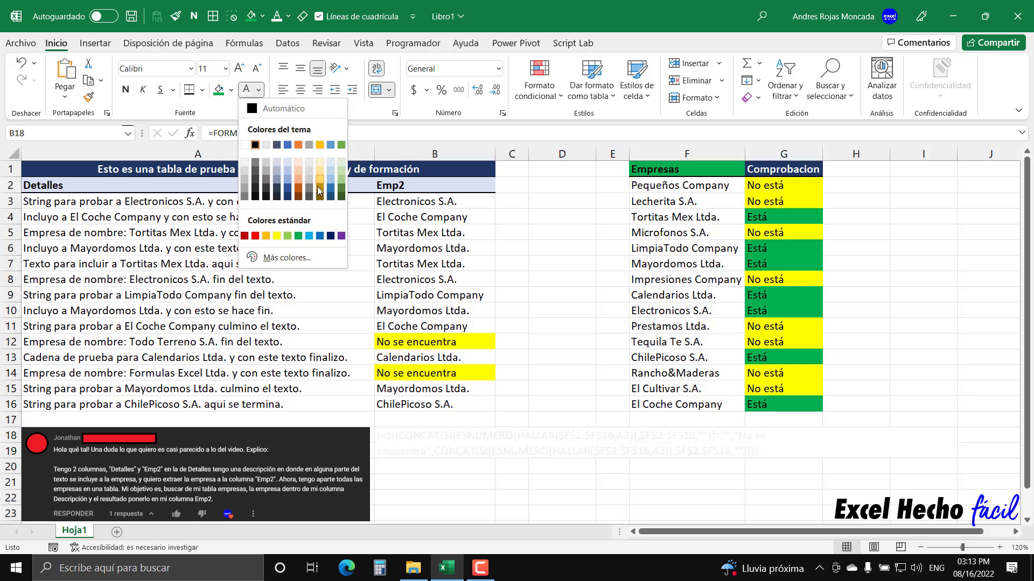
left_click(319, 236)
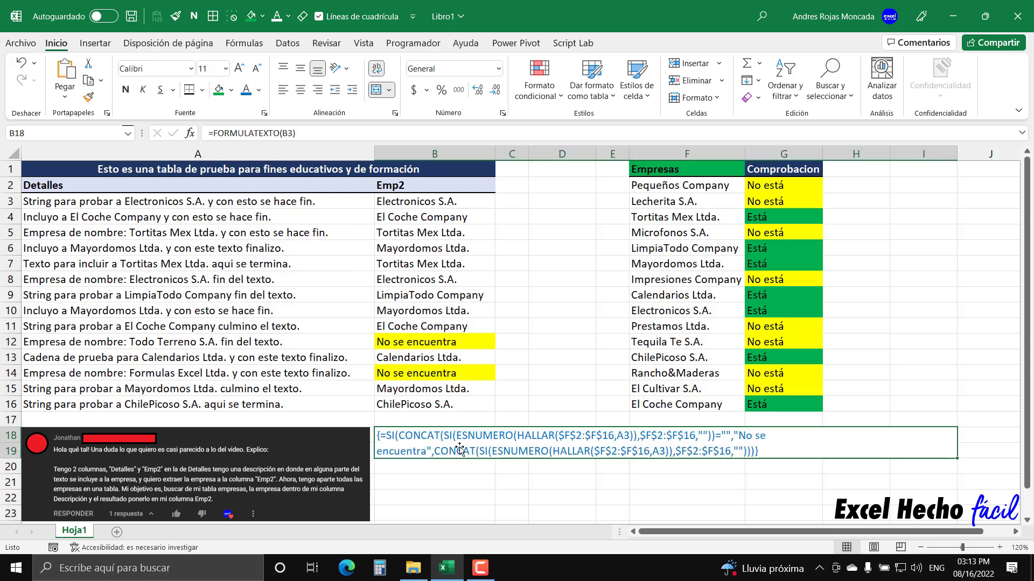
- Enter =FORMULATEXTO(G2) in B21 to show the Comprobacion formula as text
left_click(391, 485)
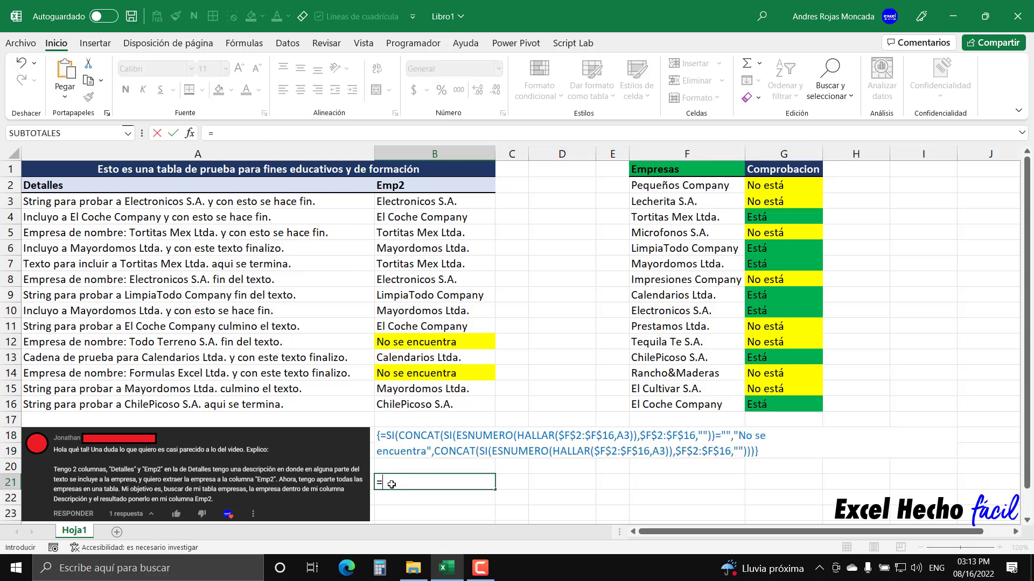
type("=for")
key("Tab")
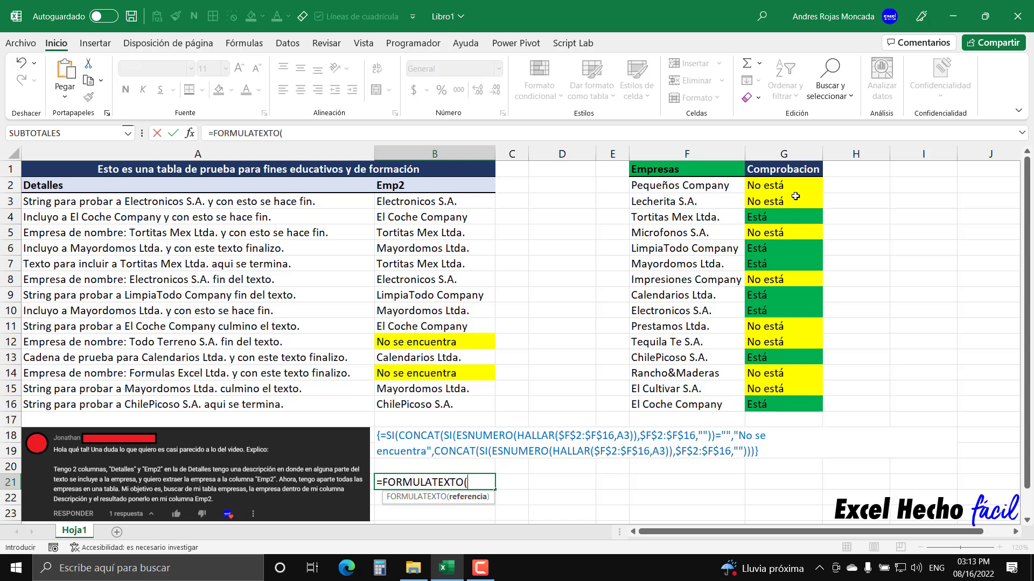
left_click(792, 186)
type(")")
key("Return")
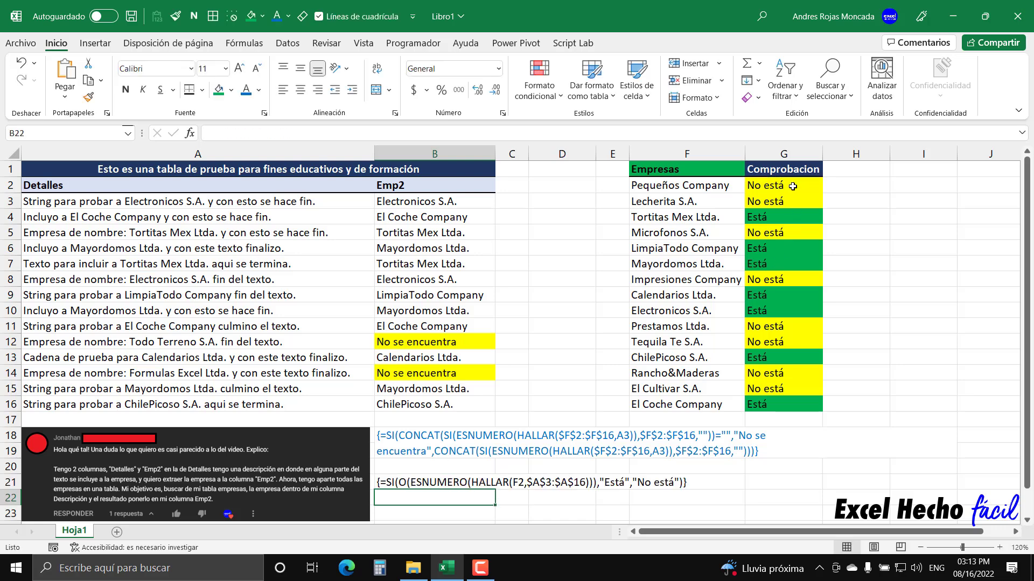
left_click(450, 483)
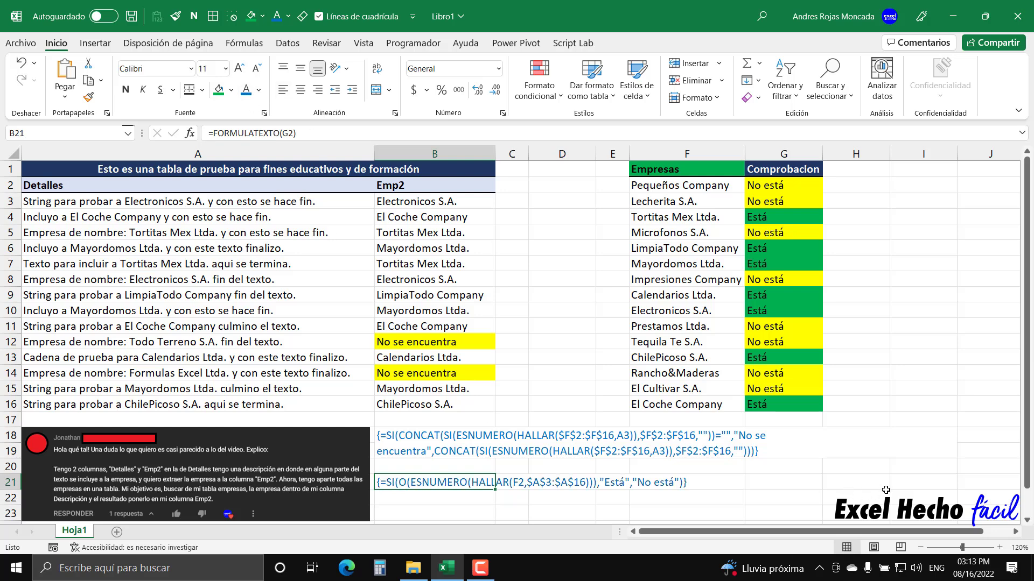
left_click(927, 168)
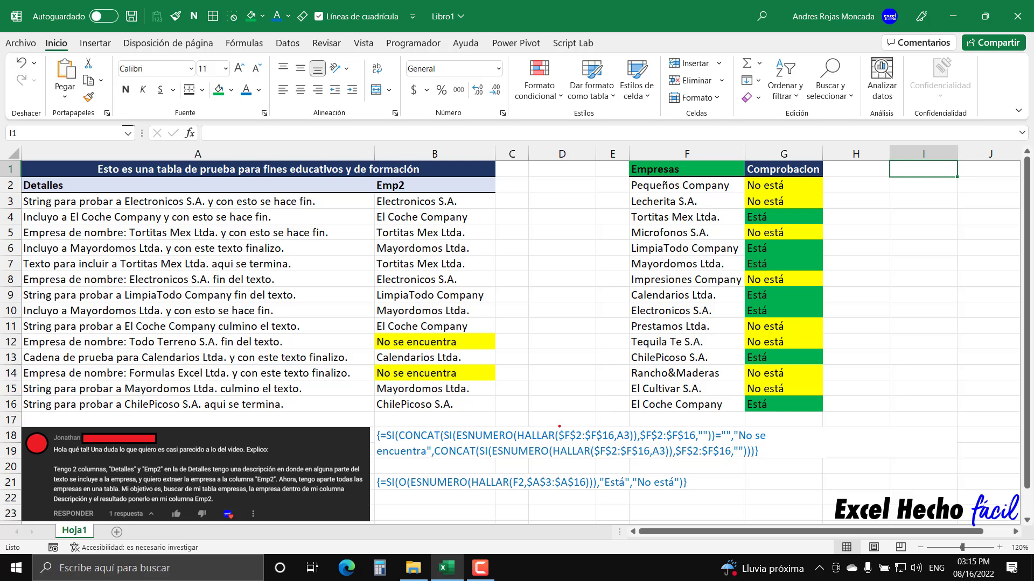
left_click_drag(558, 426, 611, 426)
left_click_drag(623, 173, 747, 416)
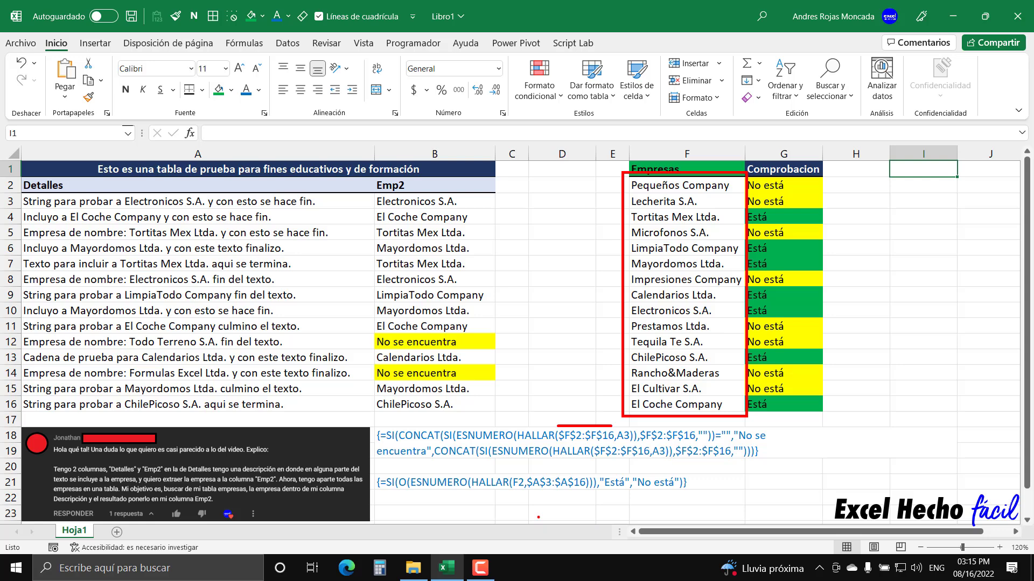
left_click_drag(529, 491, 586, 491)
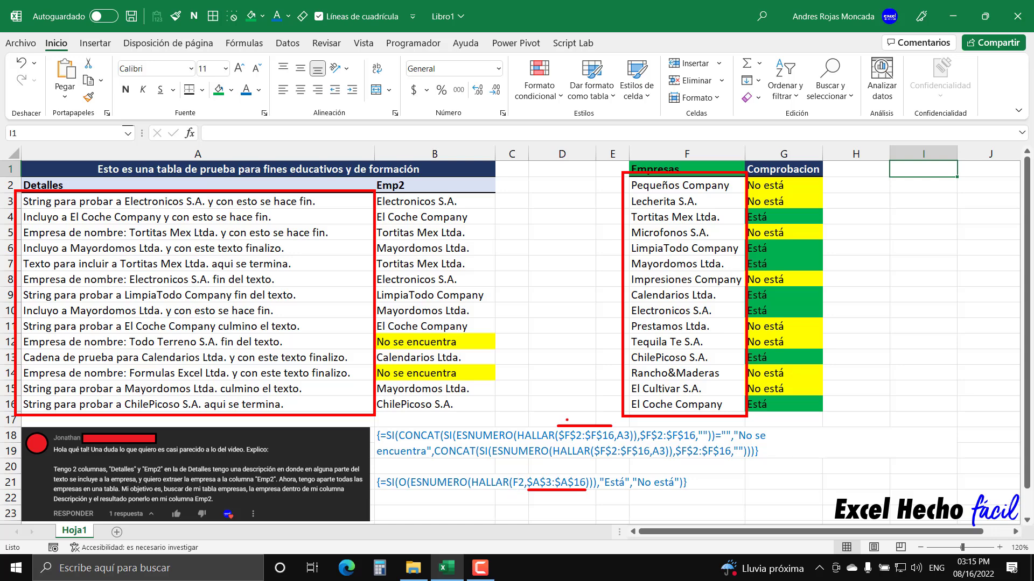
left_click_drag(569, 421, 549, 372)
left_click_drag(520, 475, 499, 425)
left_click_drag(388, 440, 405, 472)
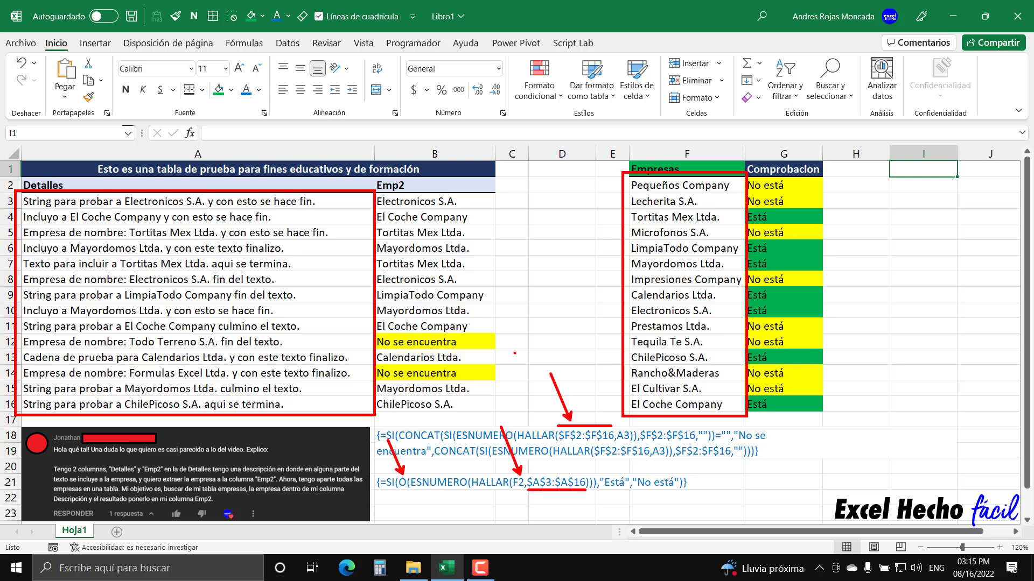